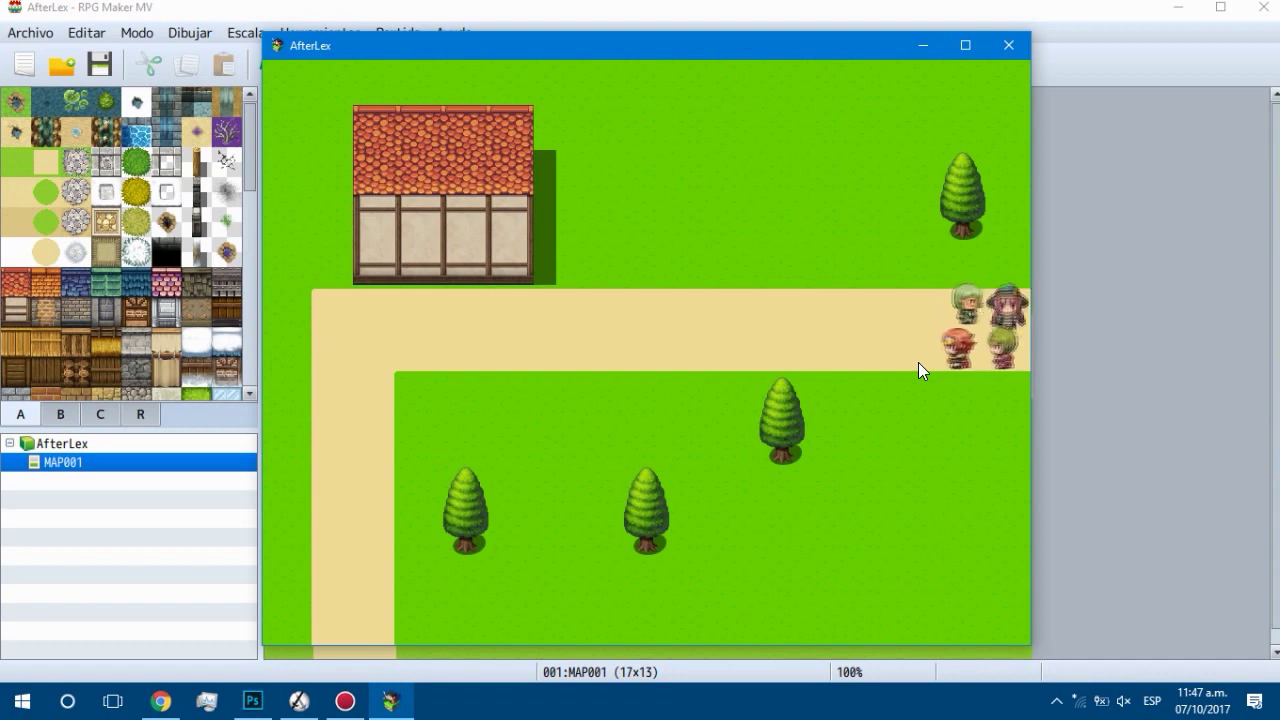
Step: Walk the party along the dirt path and grass in the playtest, and close the game window
key(Up)
key(Left)
key(Left)
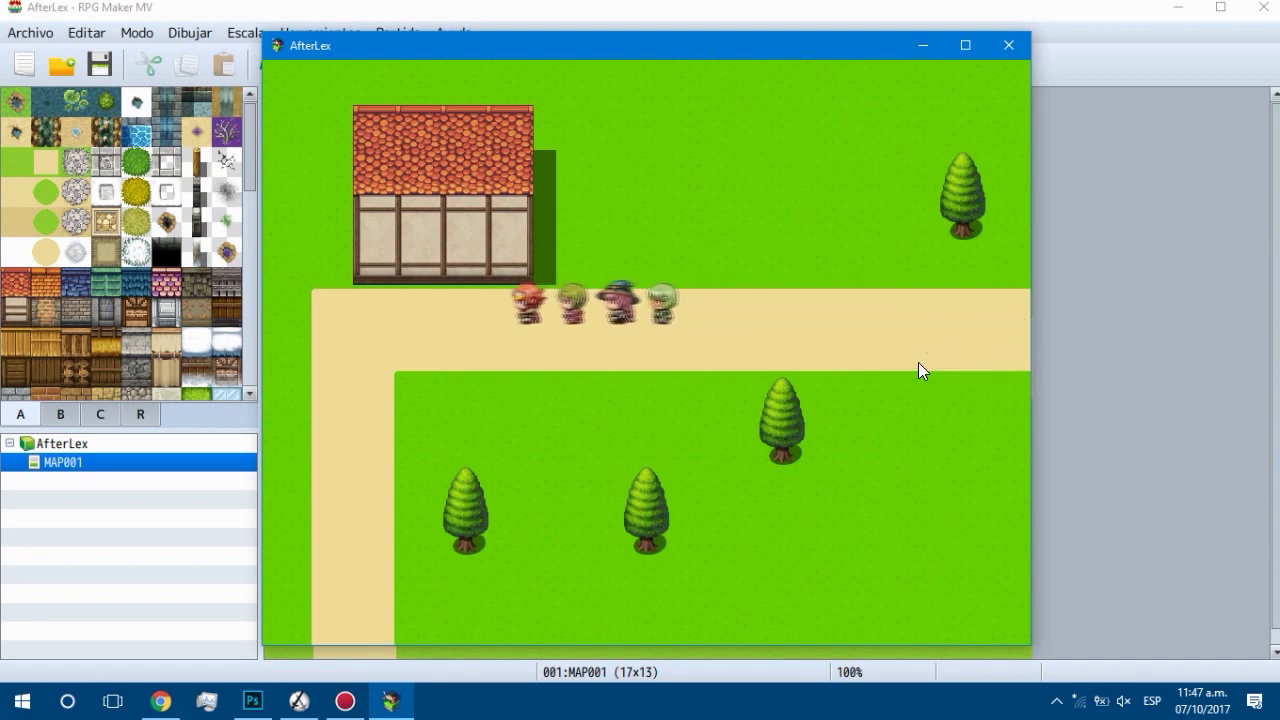
key(Down)
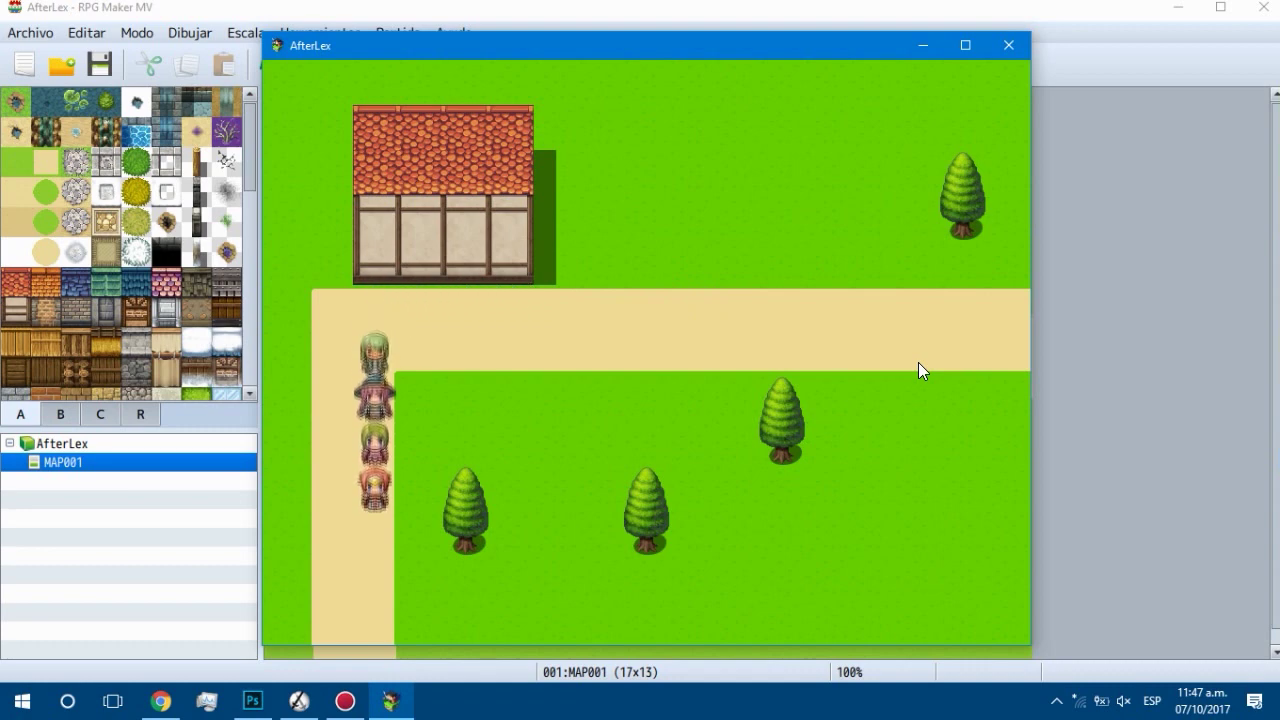
key(Left)
key(Up)
key(Right)
key(Down)
key(Left)
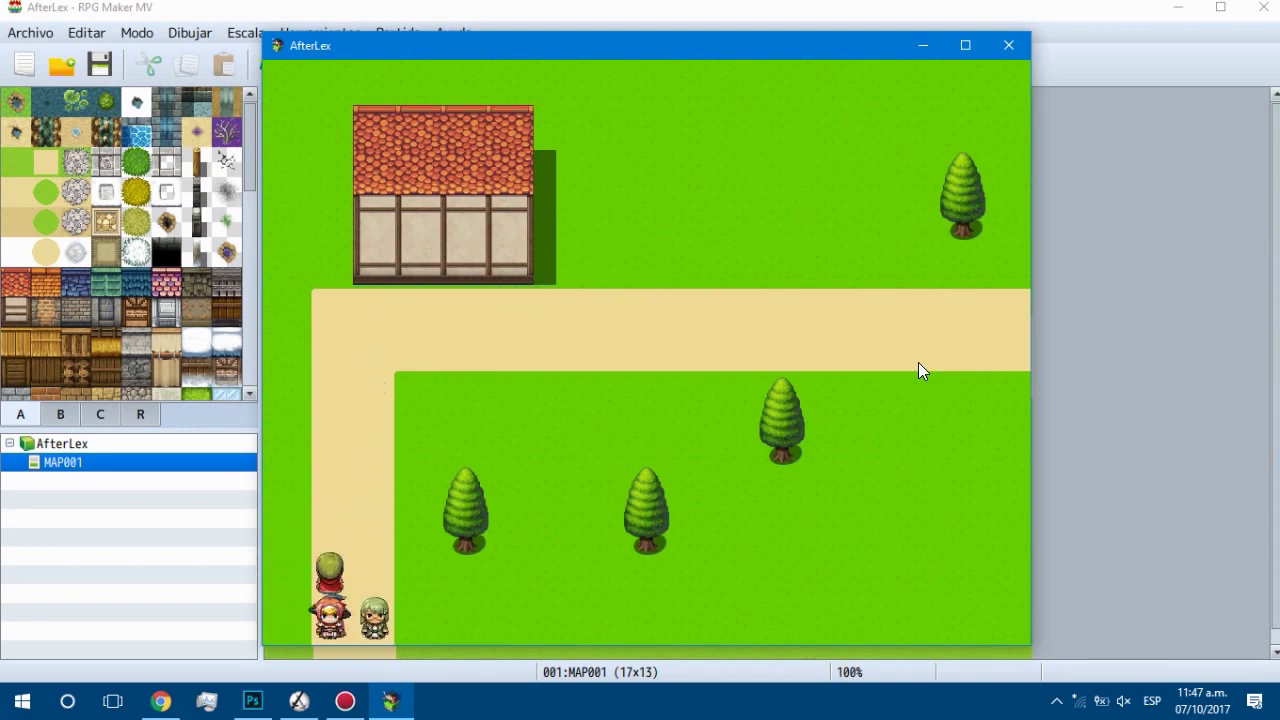
key(Right)
key(Up)
key(Left)
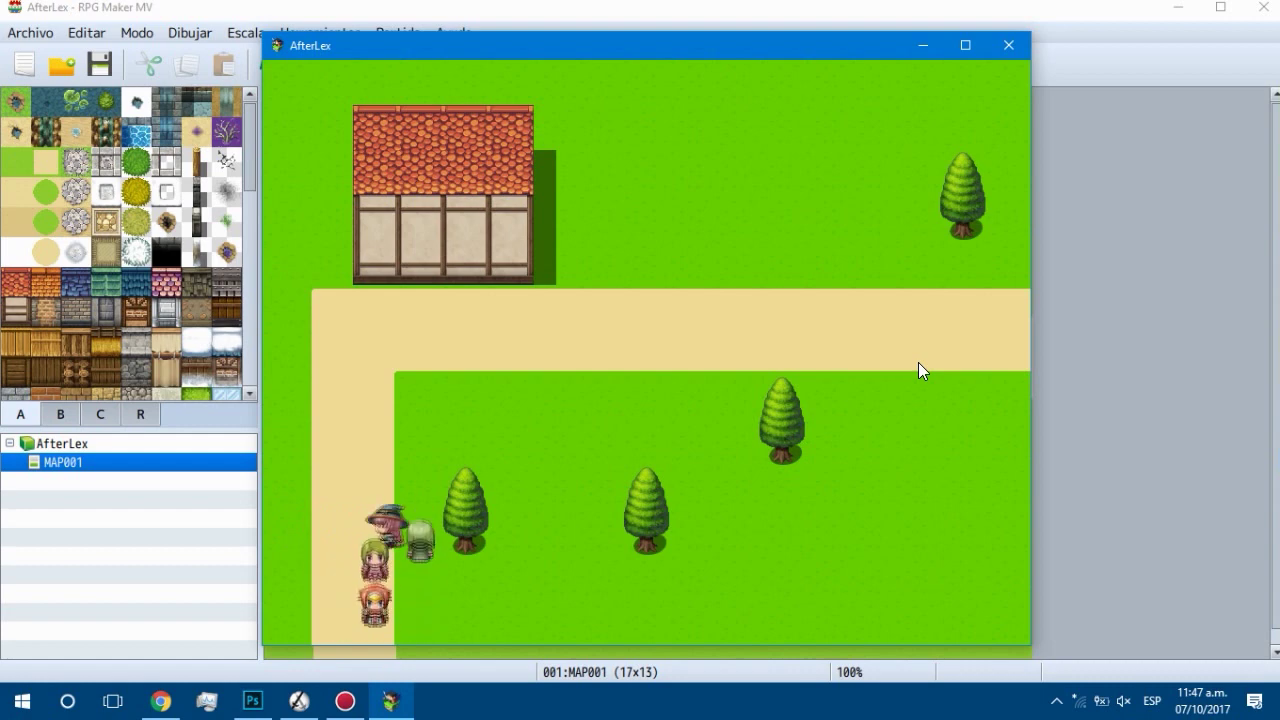
click(1008, 45)
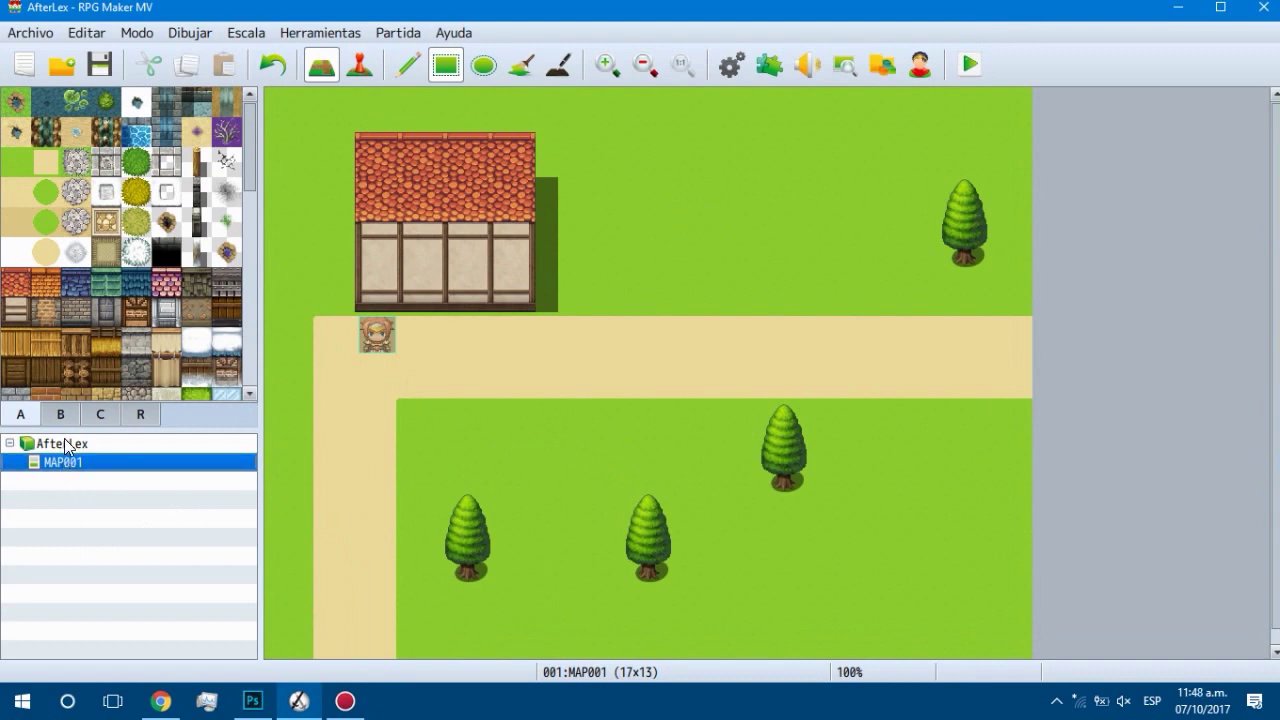
Step: Create a new map under the AfterLex project and give it the display name "Ejemplo"
click(64, 438)
right_click(64, 438)
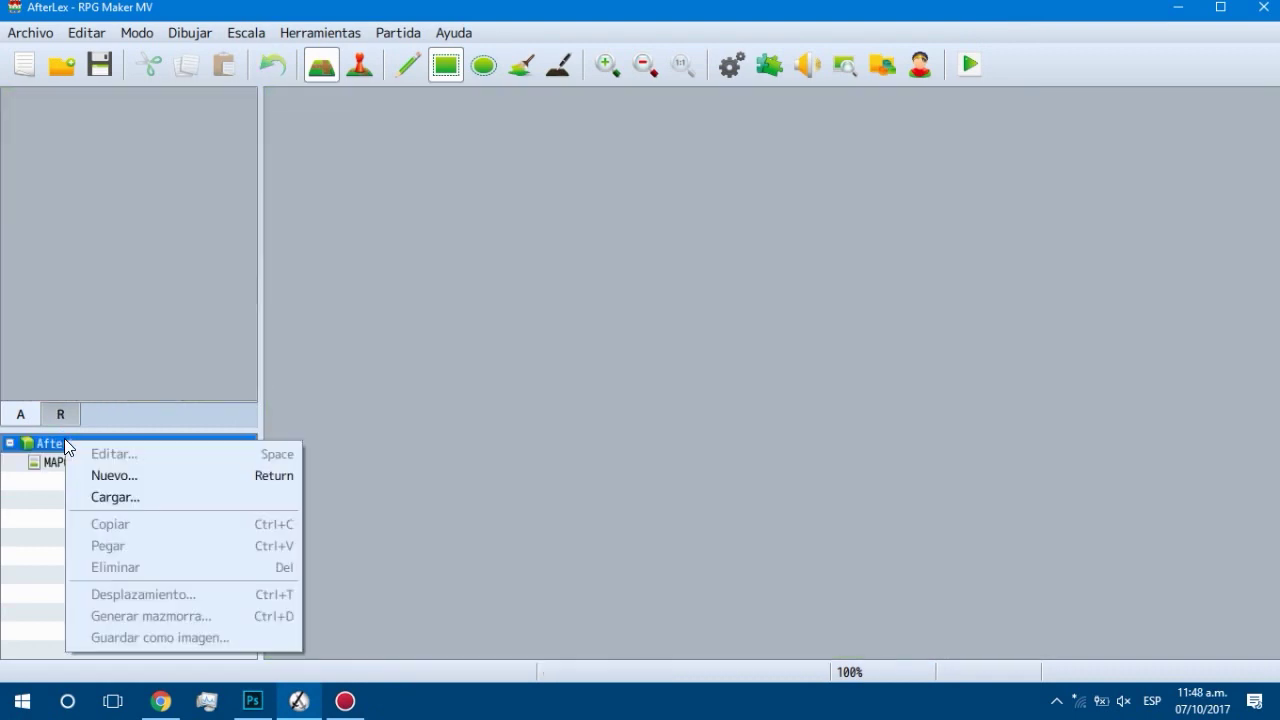
click(142, 478)
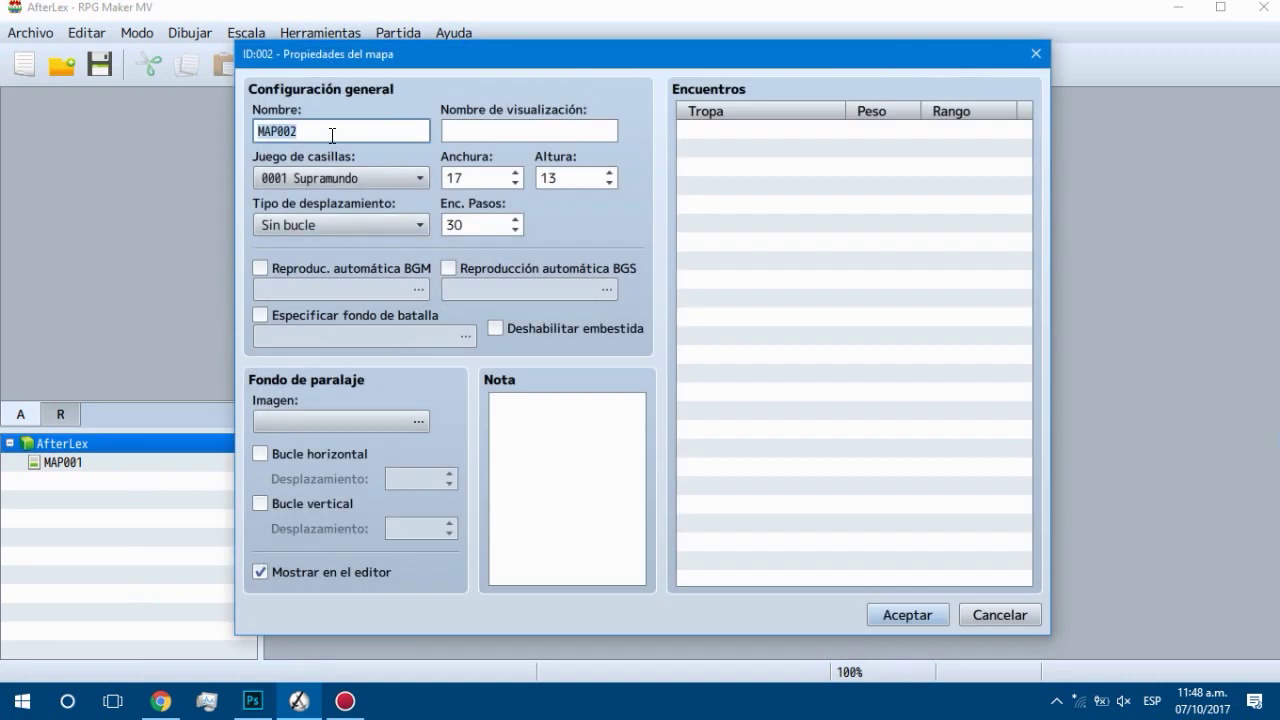
click(257, 131)
click(320, 129)
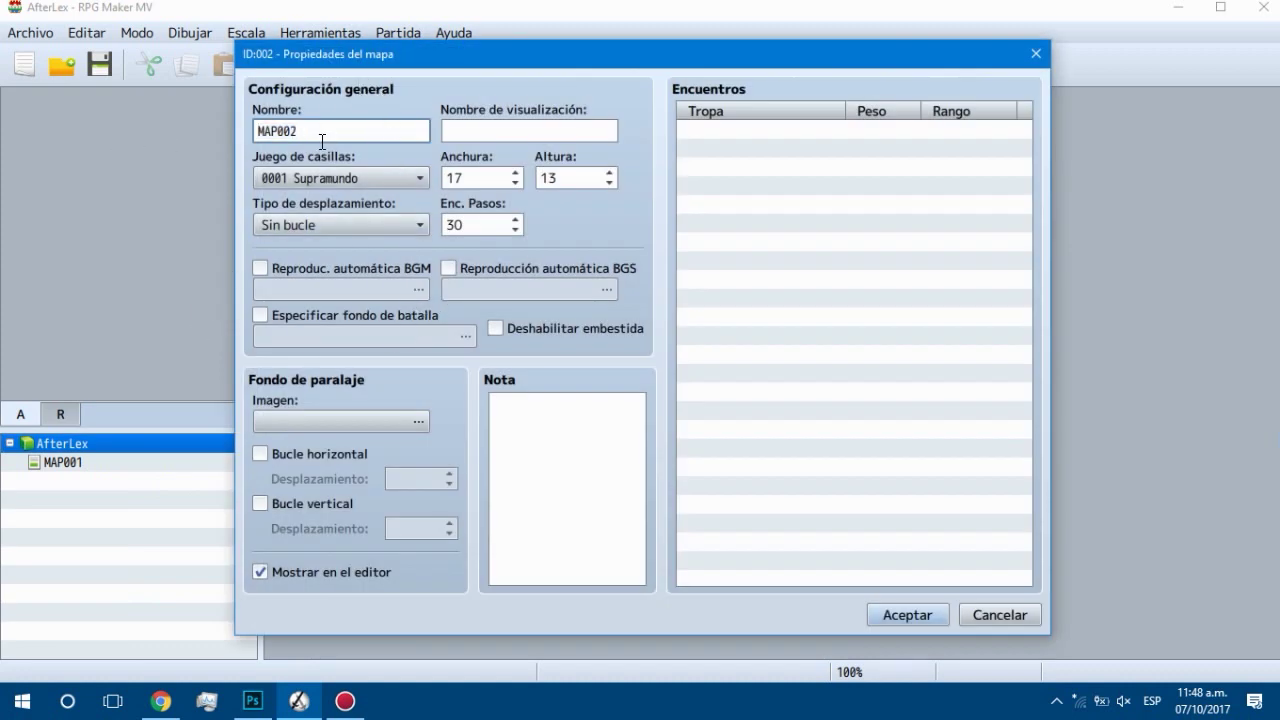
click(508, 135)
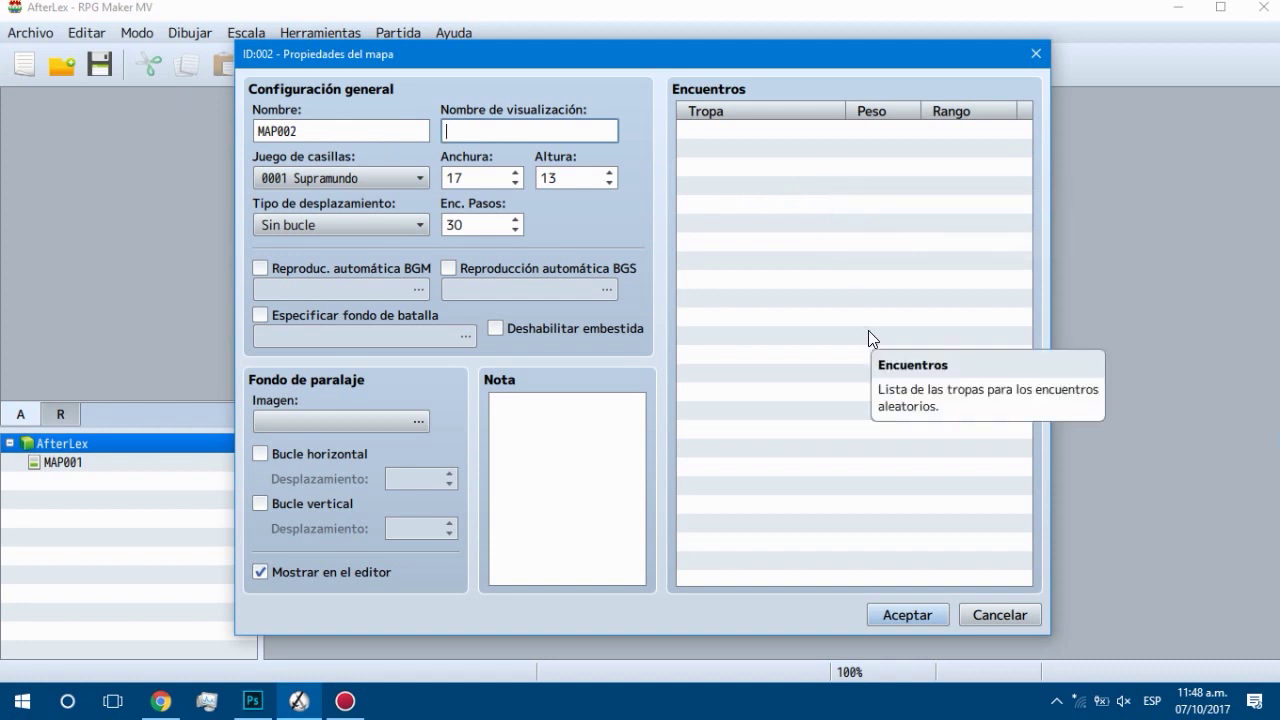
text(Ejemplo)
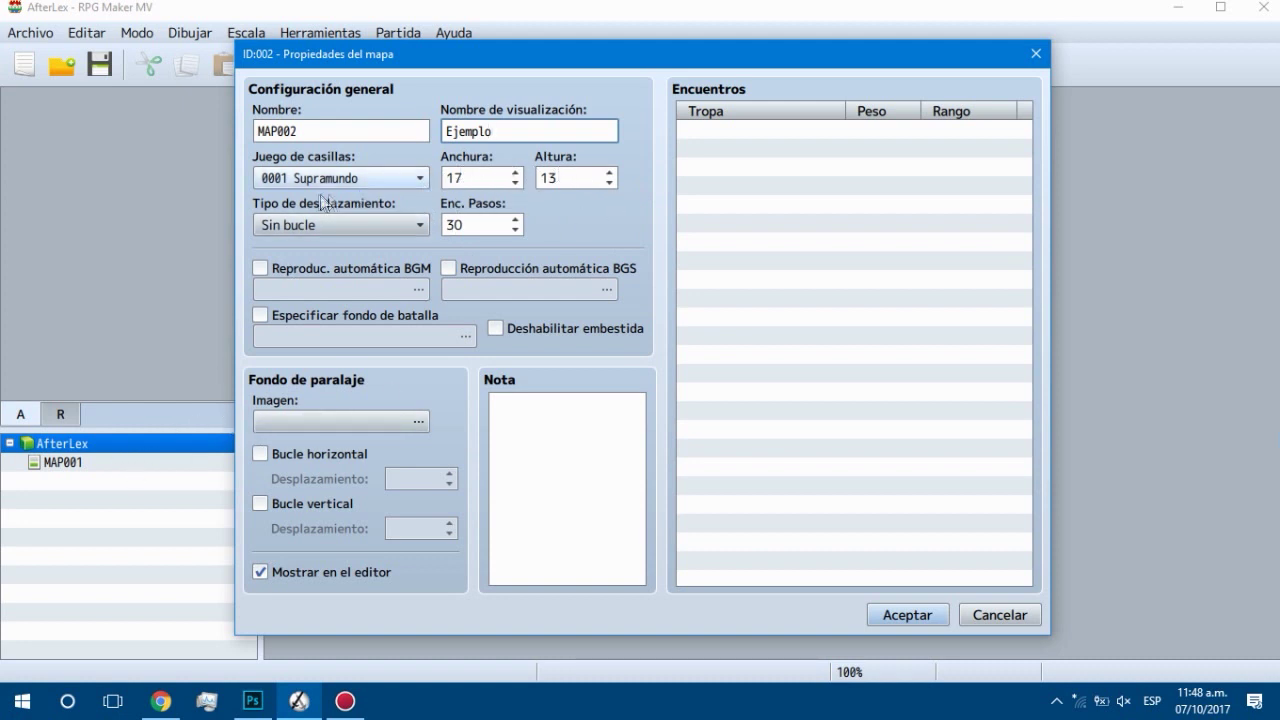
Step: Assign the 0002 Exterior tileset to the new map and accept its properties
click(356, 180)
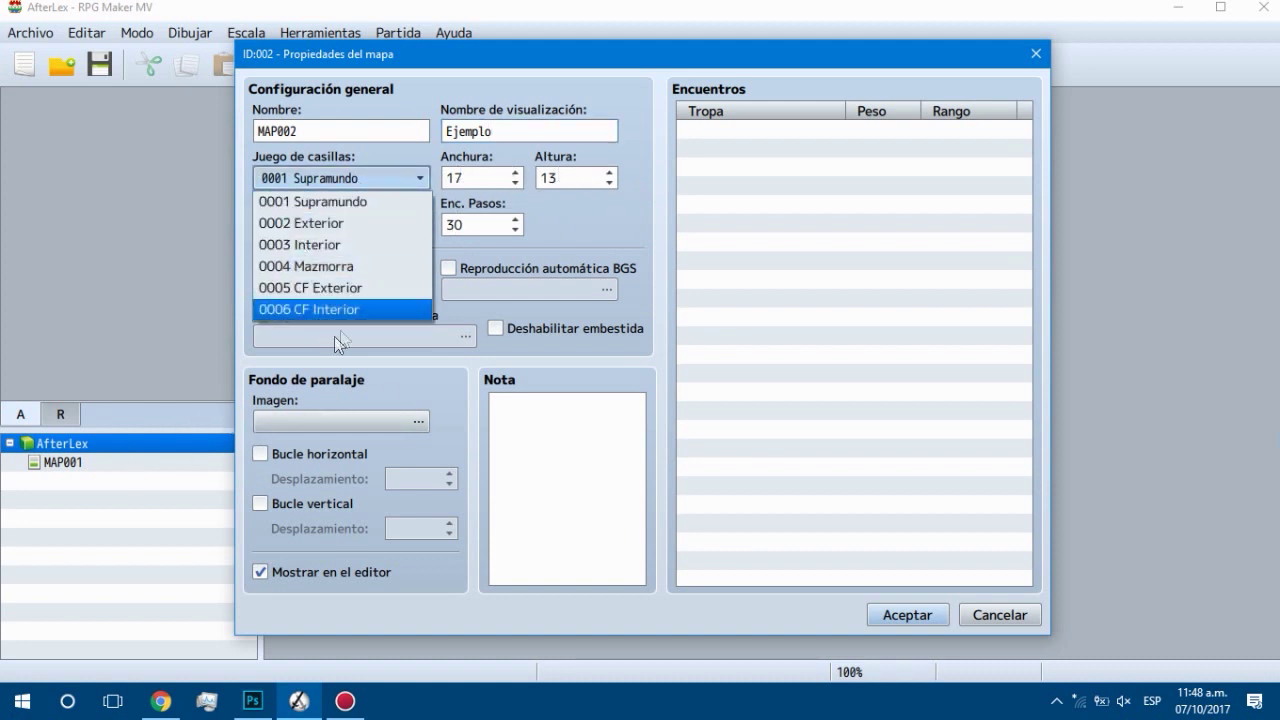
click(352, 223)
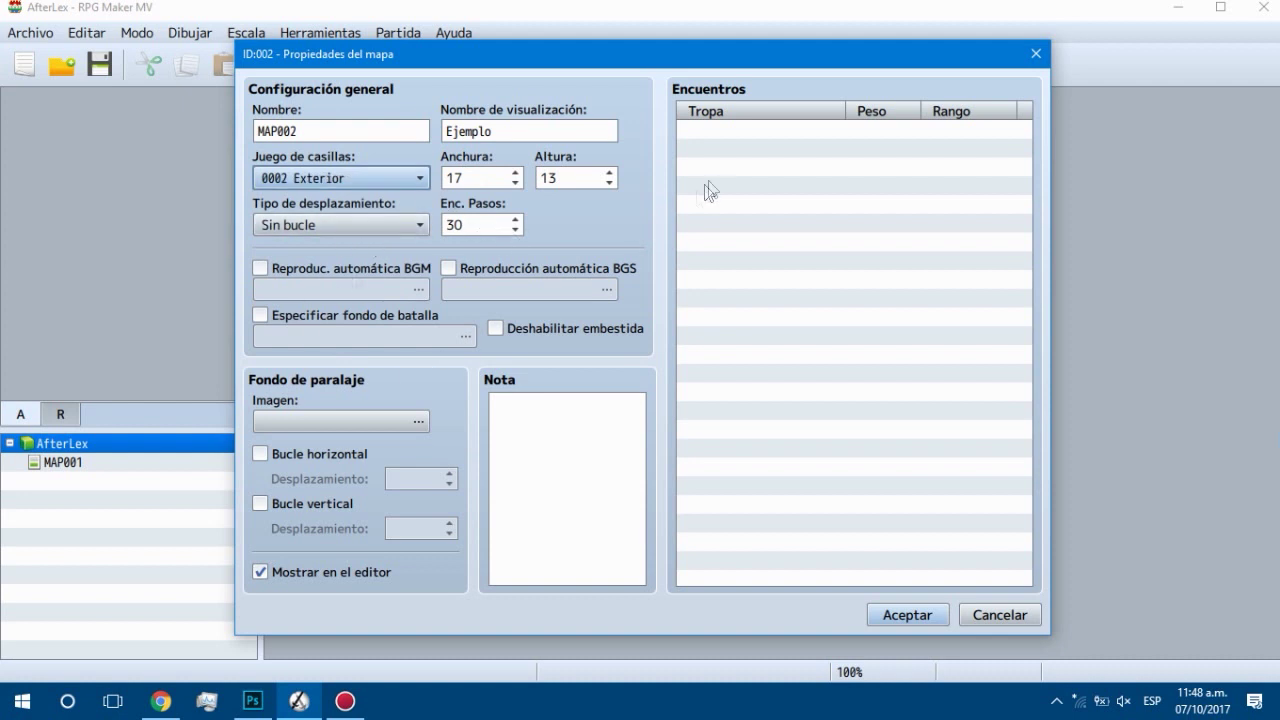
click(735, 130)
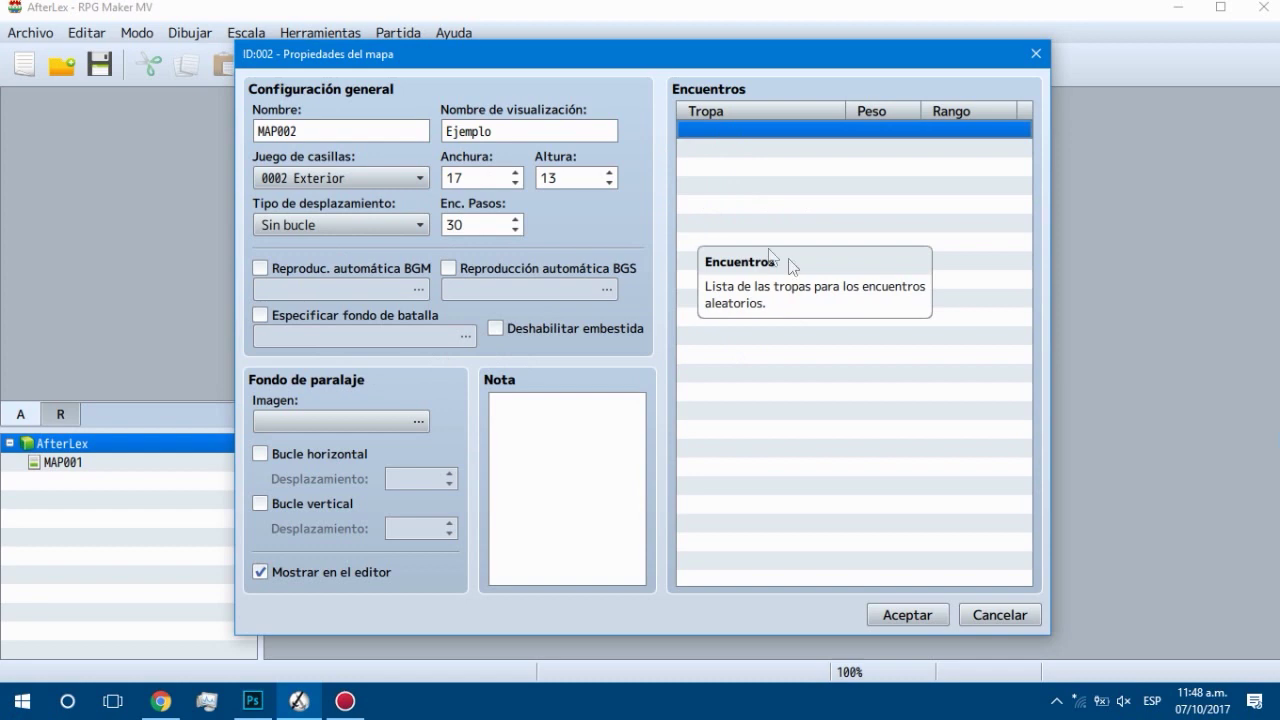
click(896, 614)
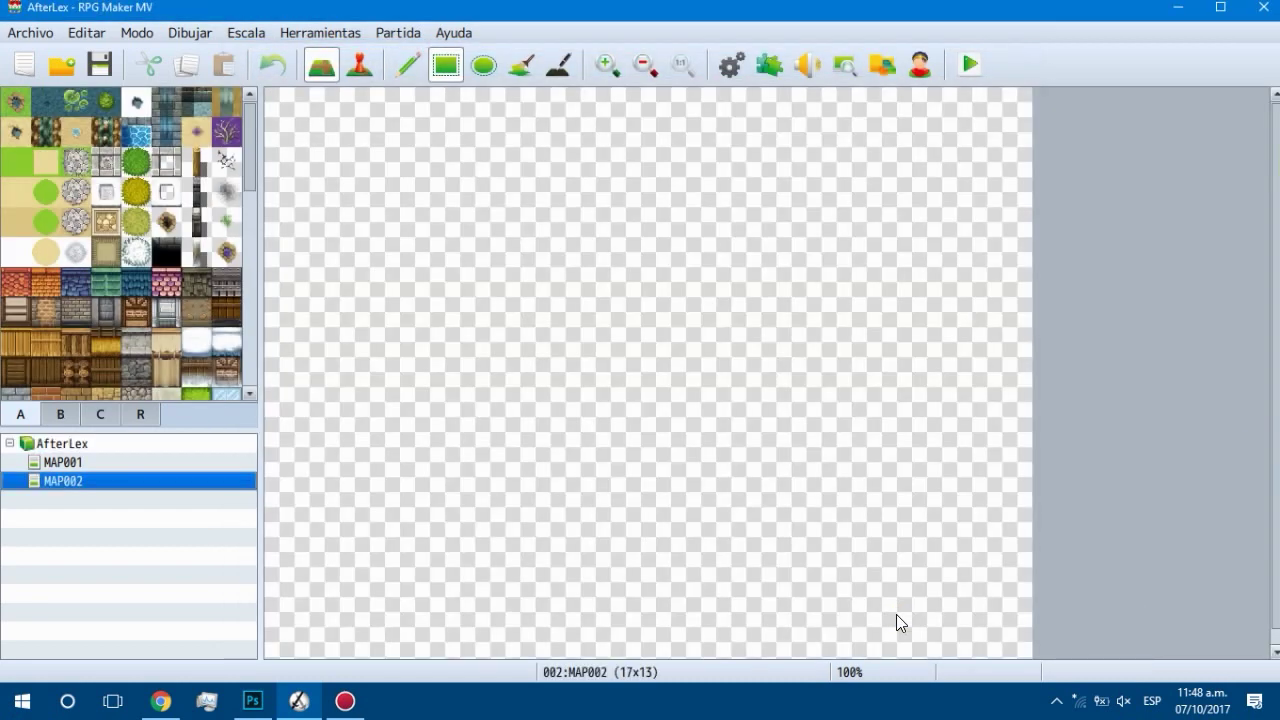
Step: Fill the whole of MAP002 with the light green grass tile
click(15, 165)
drag(320, 110, 1010, 645)
ctrl+scroll(806, 272, down, 1)
ctrl+scroll(788, 250, up, 3)
ctrl+scroll(788, 250, down, 1)
Step: Place six lower halves of the conifer tree, scattered across MAP002
click(60, 414)
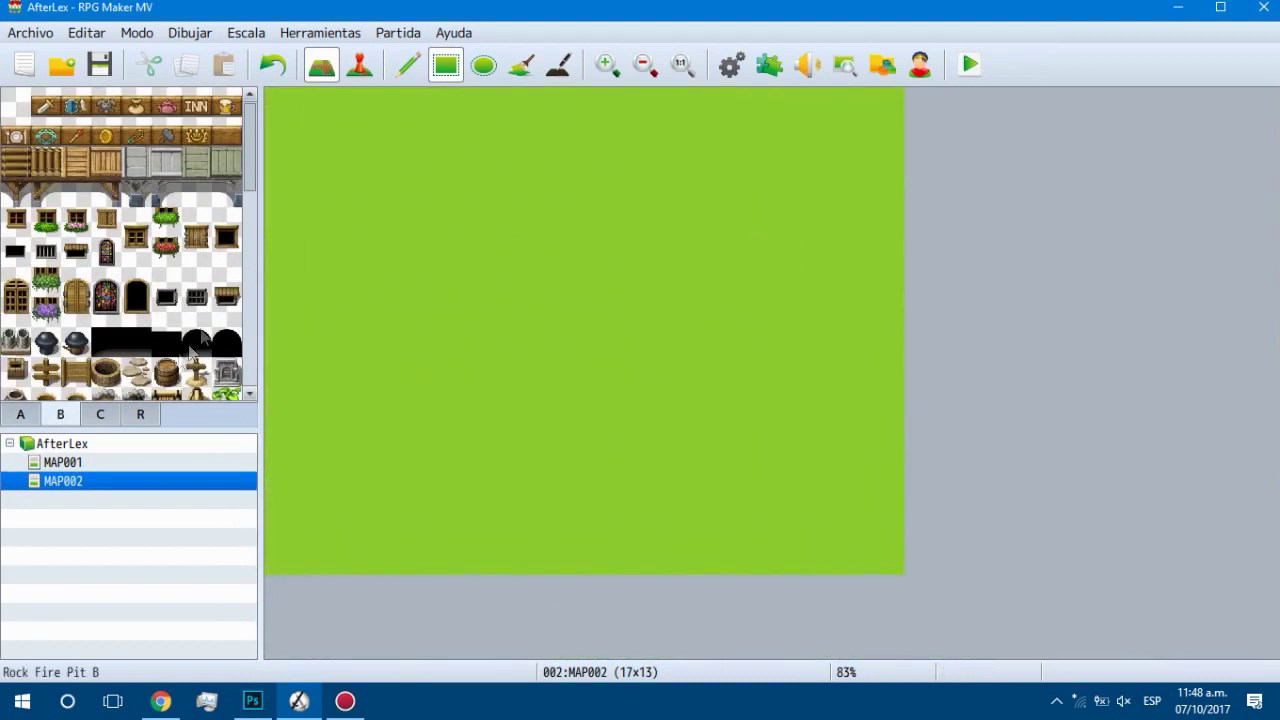
scroll(193, 330, down, 6)
scroll(190, 280, up, 1)
click(166, 200)
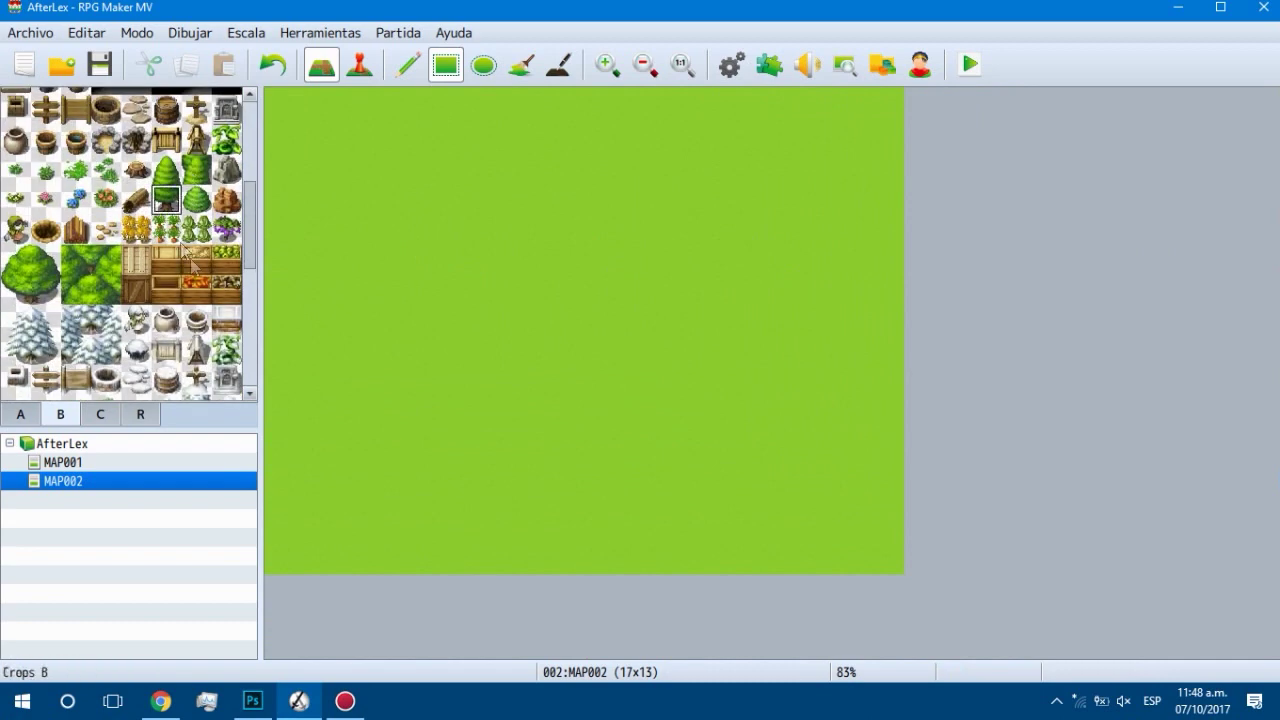
click(358, 405)
click(697, 331)
click(456, 338)
click(810, 219)
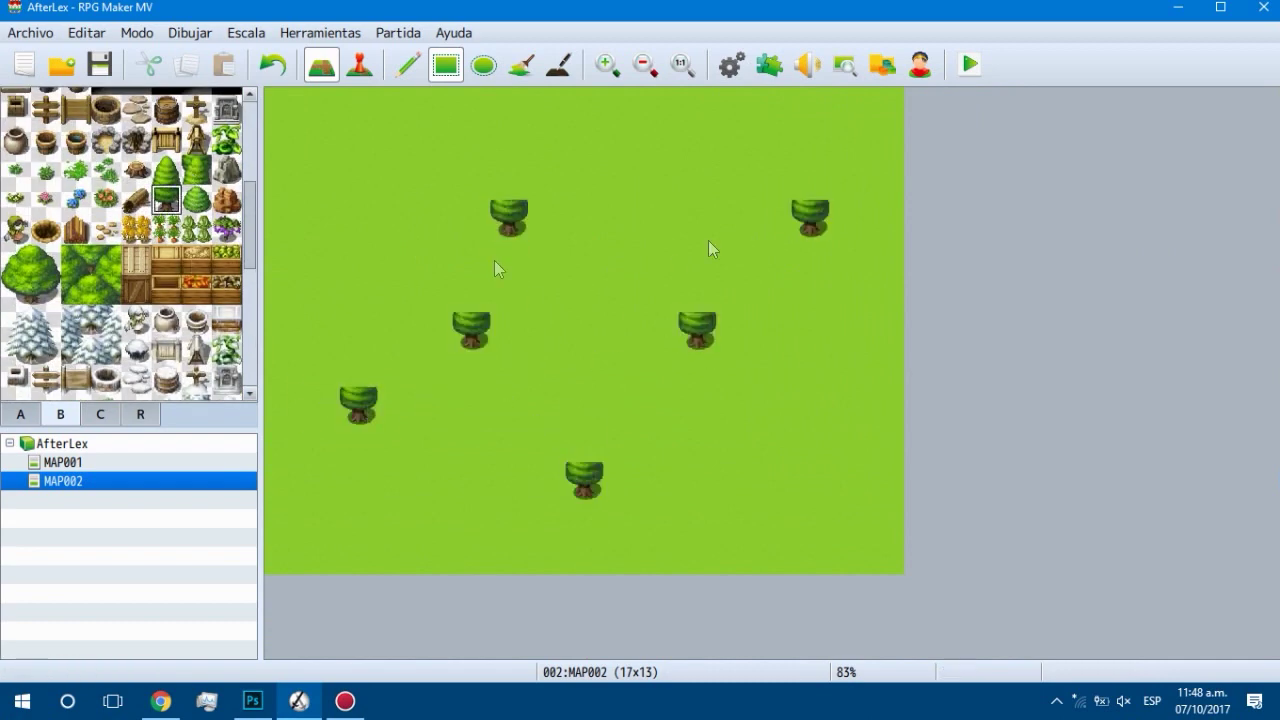
Step: Add the conifer's top tile directly above each of the six tree bases
click(166, 141)
click(162, 177)
click(358, 368)
click(464, 292)
click(503, 183)
click(584, 444)
click(697, 294)
click(810, 181)
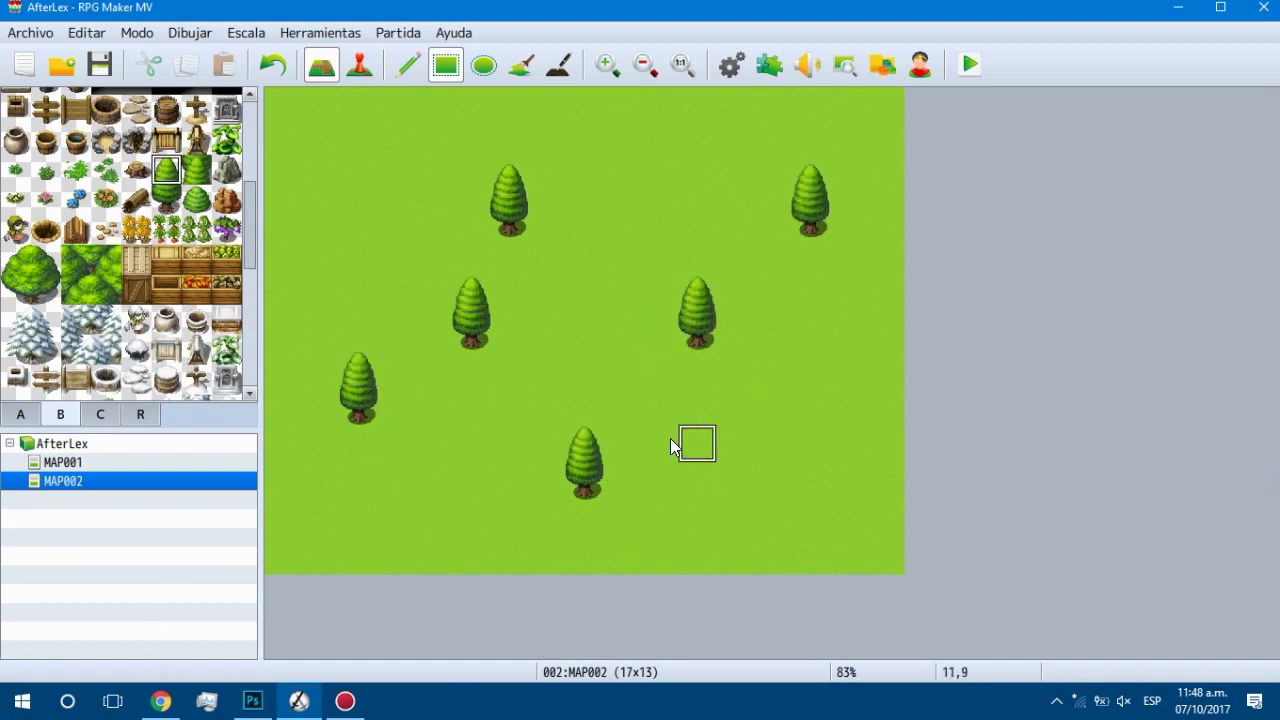
Step: Paint a two-tile-wide sand path down from MAP002's upper edge and compare it with MAP001's path
click(52, 460)
click(67, 481)
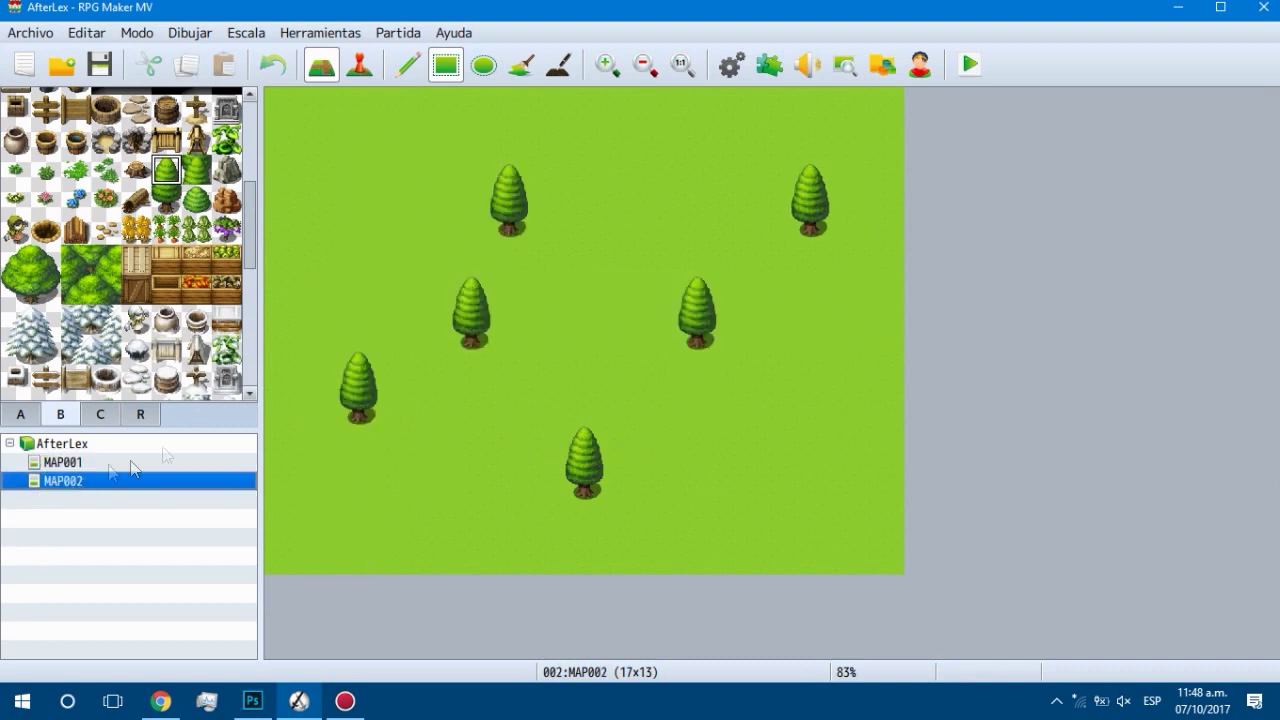
click(20, 414)
click(46, 158)
mouse_move(336, 104)
mouse_down()
mouse_move(366, 178)
mouse_move(360, 290)
mouse_up()
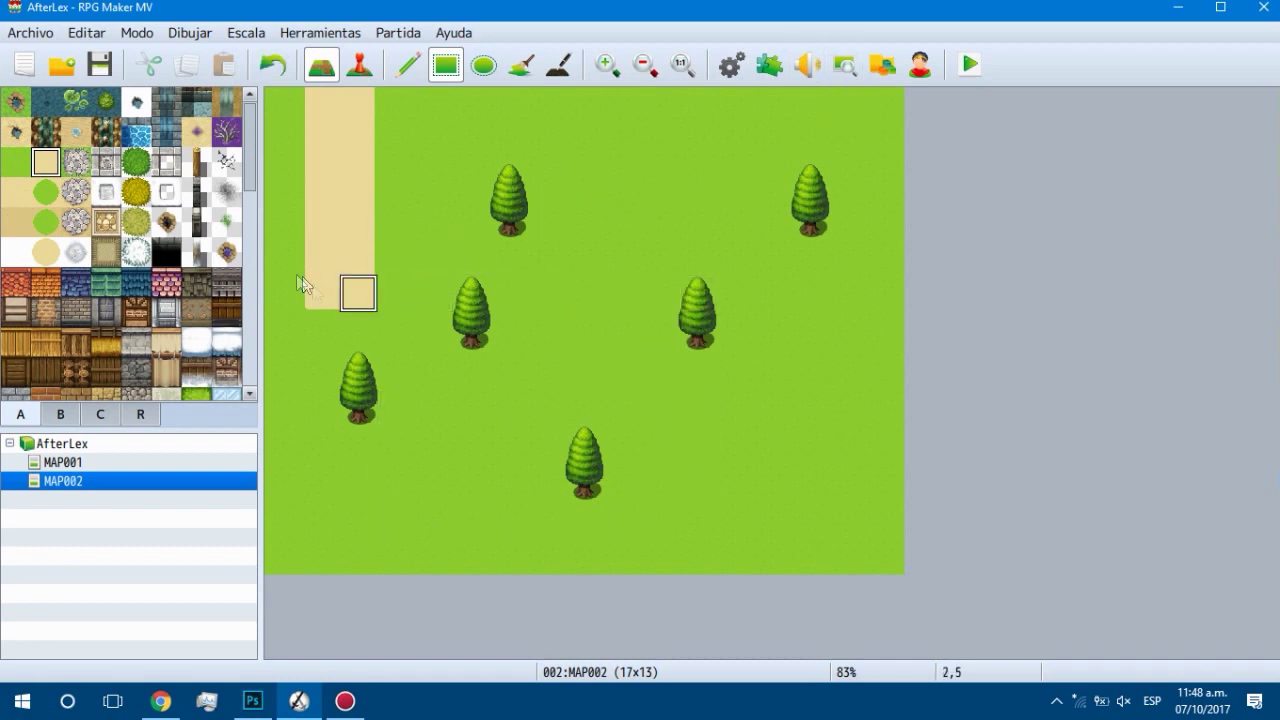
click(86, 464)
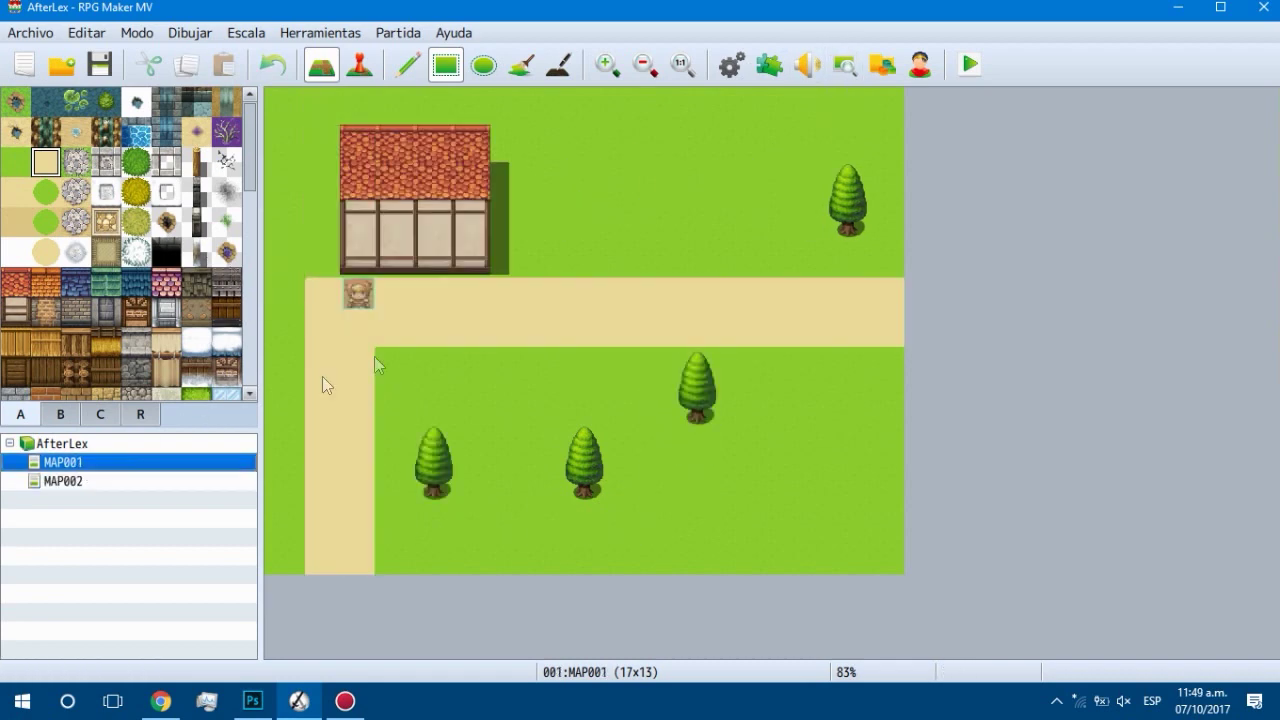
click(110, 481)
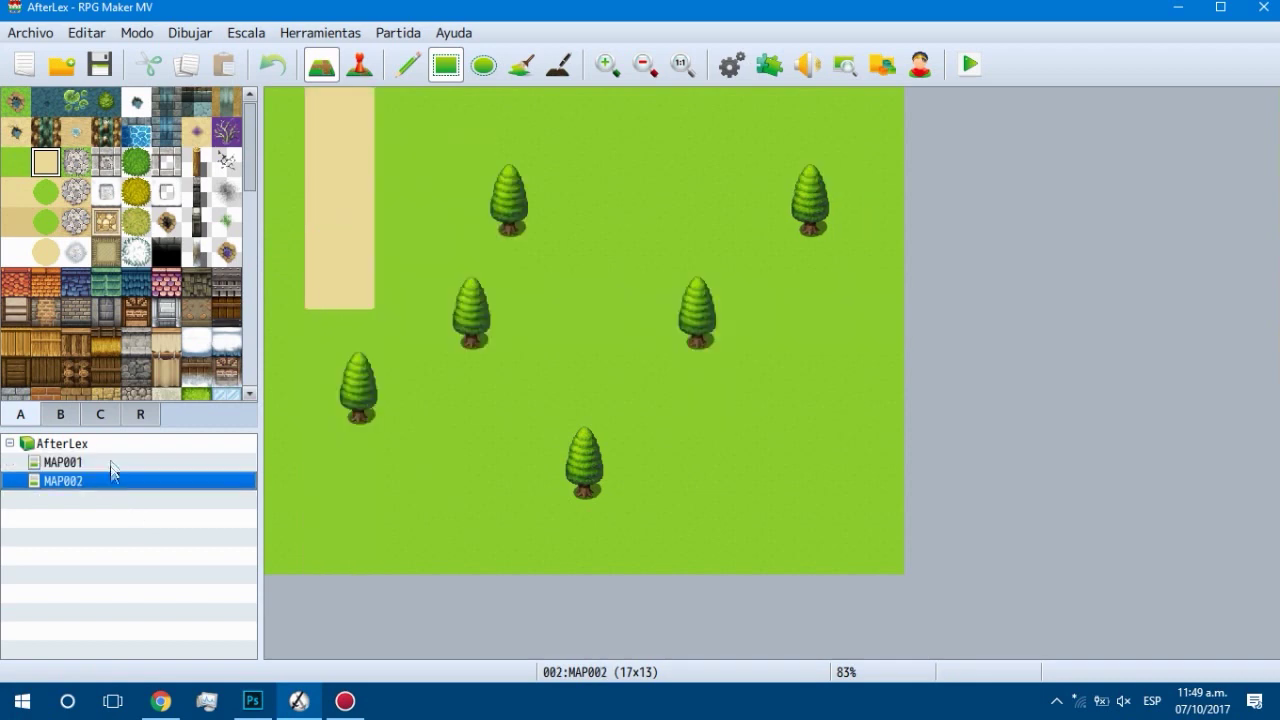
Step: Create another map under the AfterLex project with the display name "Casa"
click(90, 443)
click(93, 463)
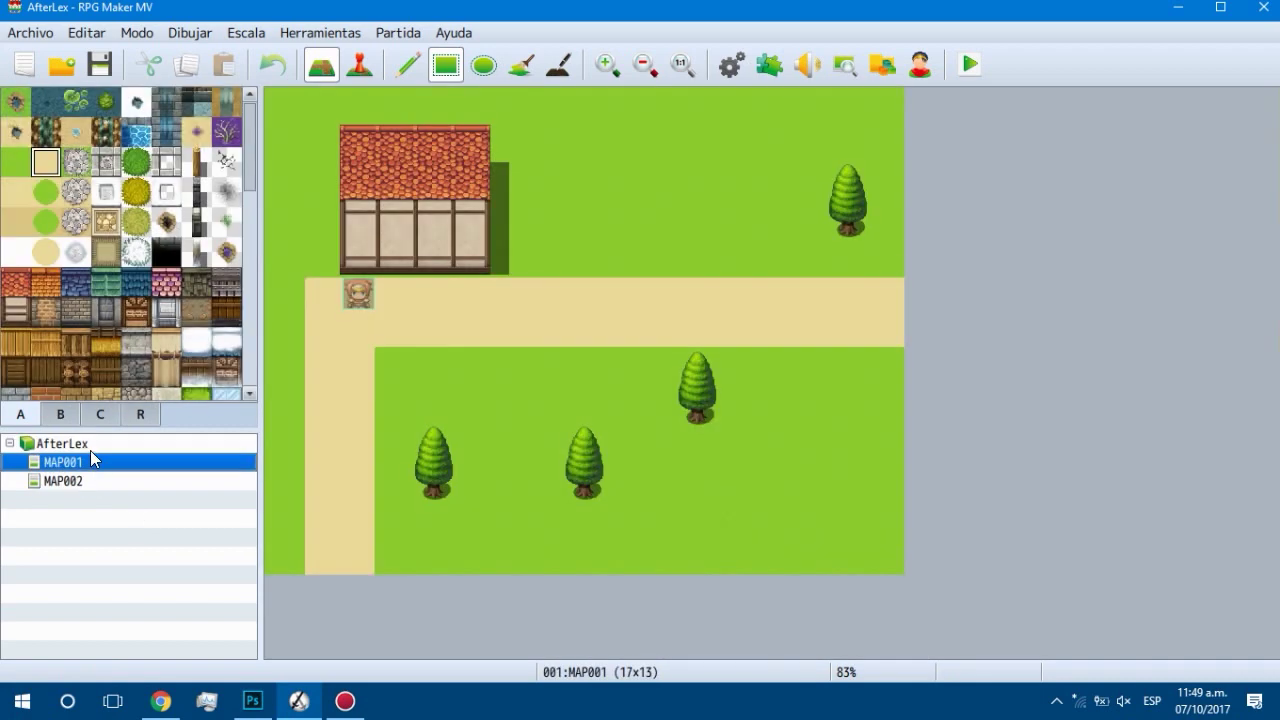
right_click(79, 443)
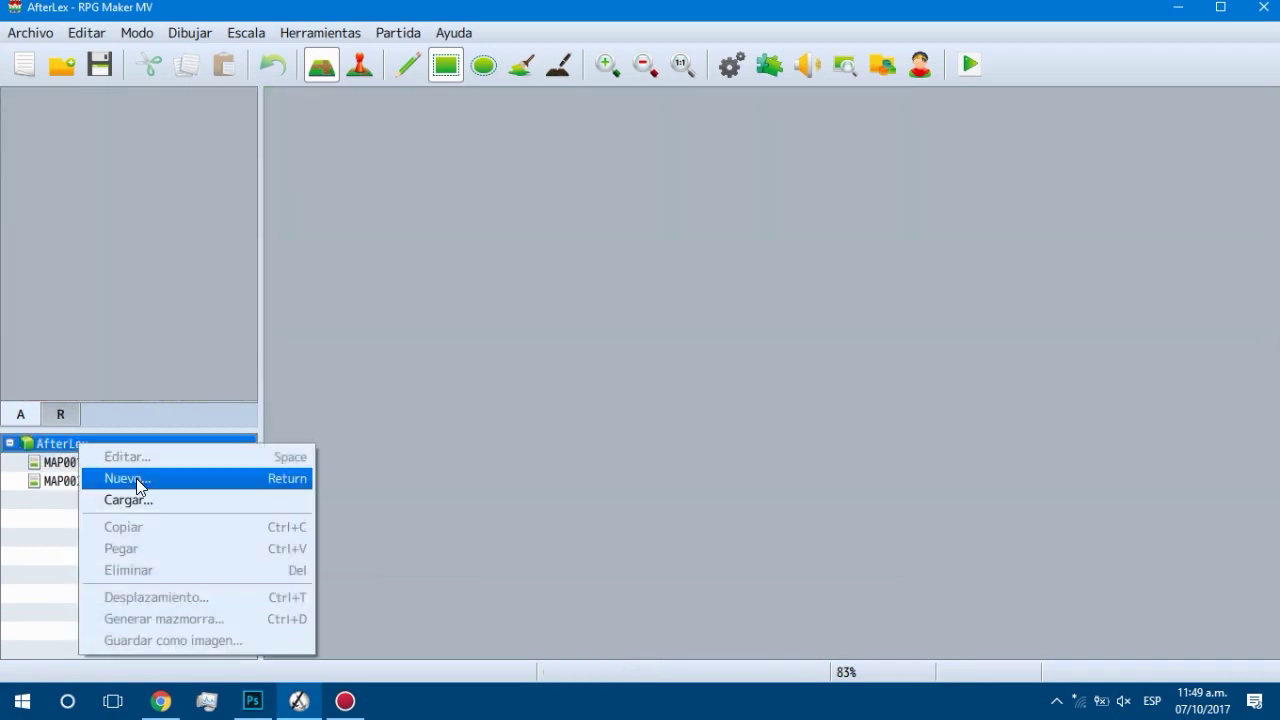
click(136, 478)
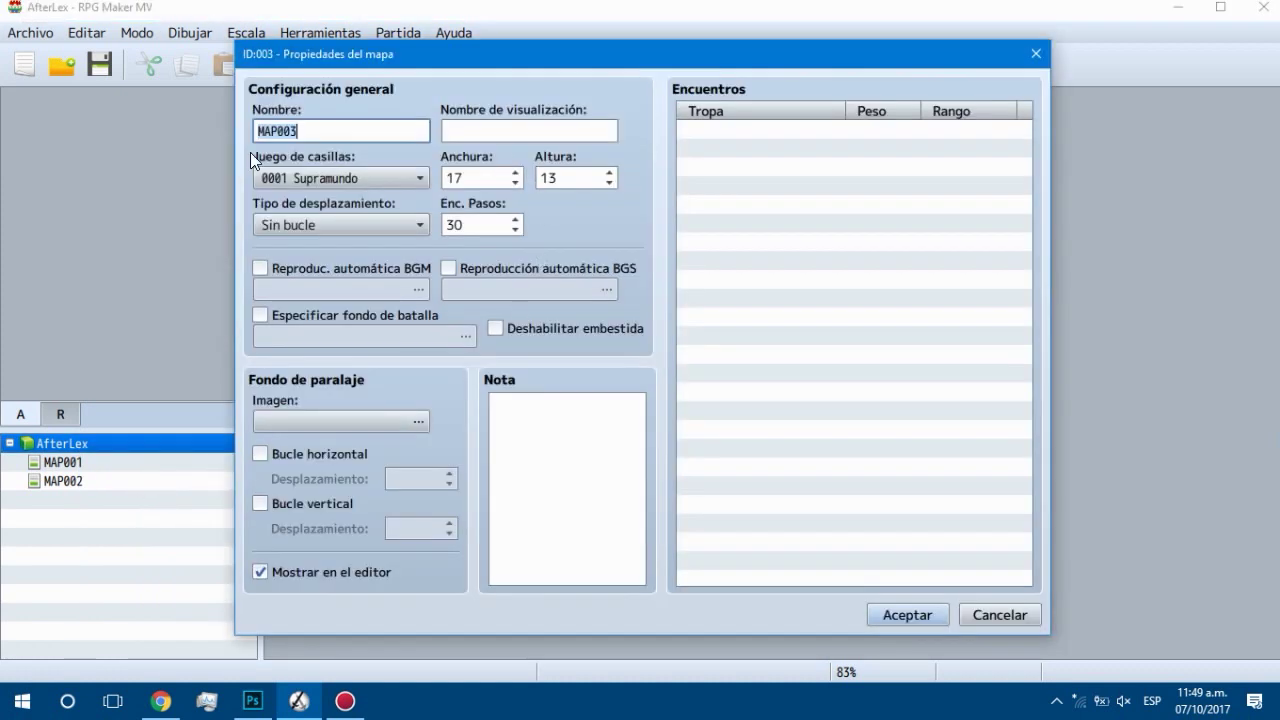
click(556, 128)
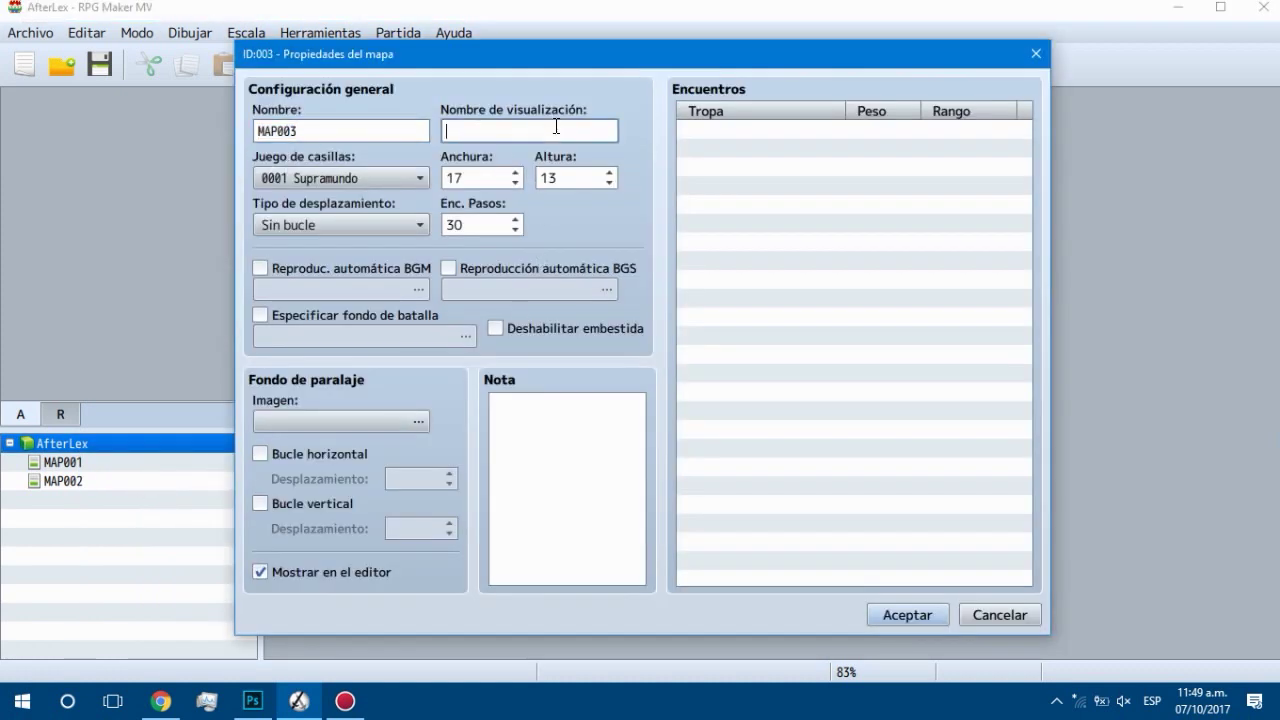
Step: Set the Casa map's width to 10 and height to 8
double_click(516, 182)
double_click(516, 182)
double_click(516, 182)
click(516, 182)
double_click(614, 179)
double_click(614, 179)
click(614, 180)
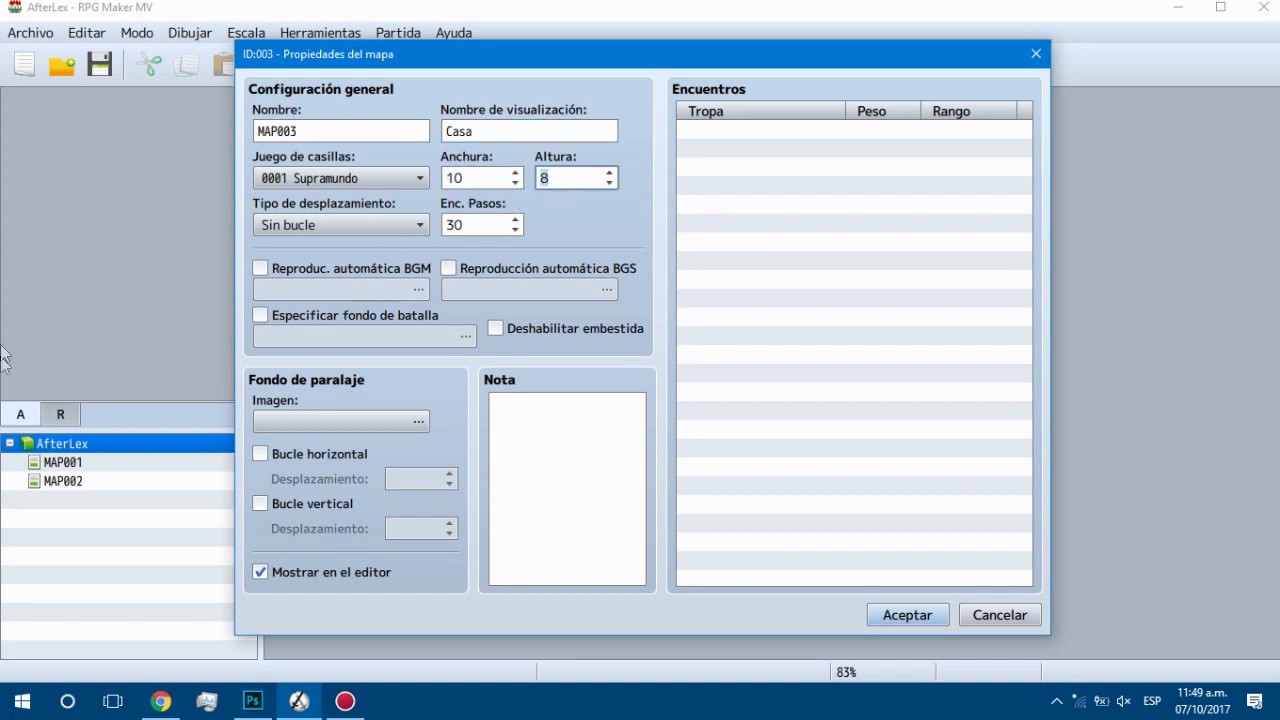
Step: Assign the 0003 Interior tileset to the Casa map and accept its properties
click(378, 184)
click(360, 246)
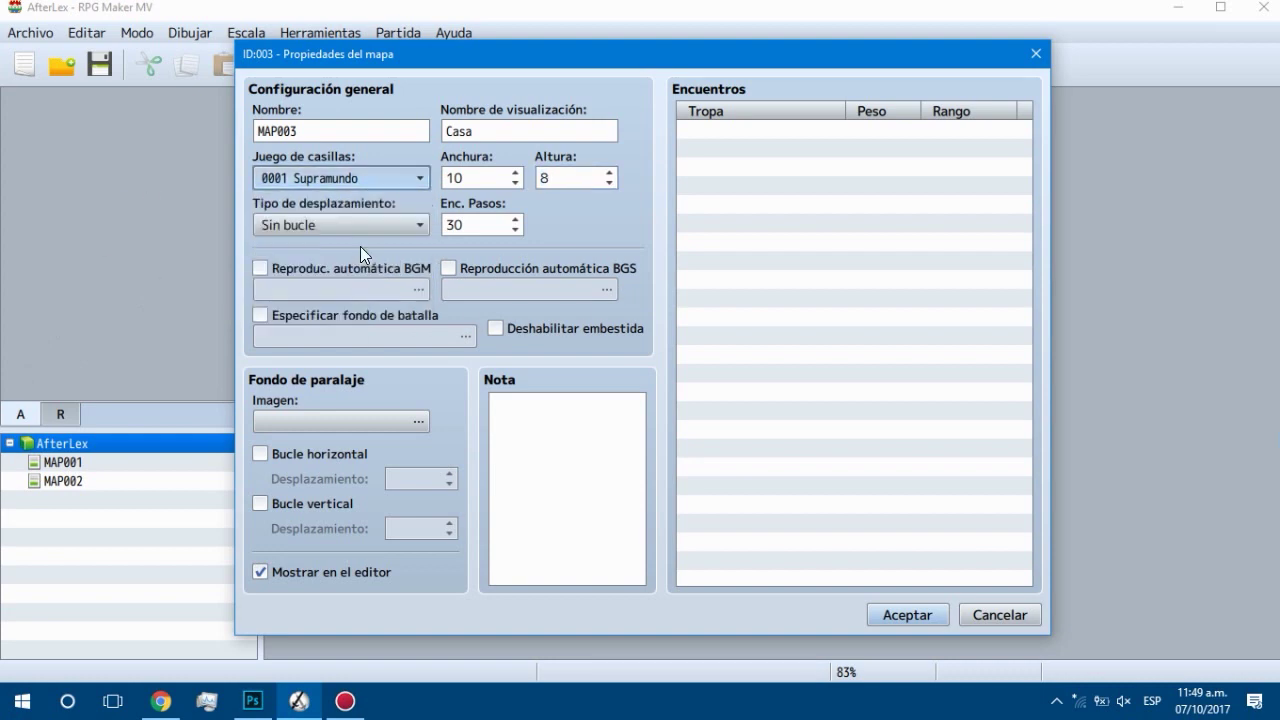
click(922, 614)
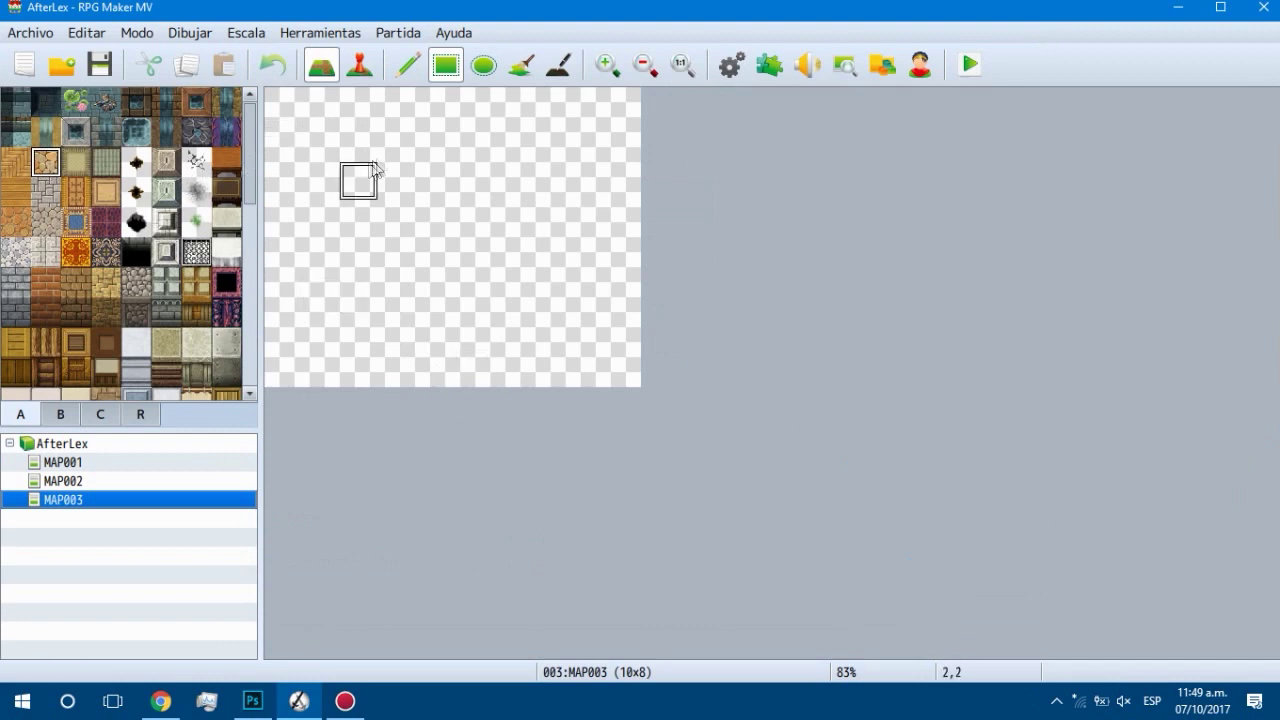
Step: Paint the brown brick wall tiles in two rows along the upper edge of MAP003
click(48, 290)
drag(282, 106, 622, 104)
click(46, 310)
drag(290, 142, 576, 147)
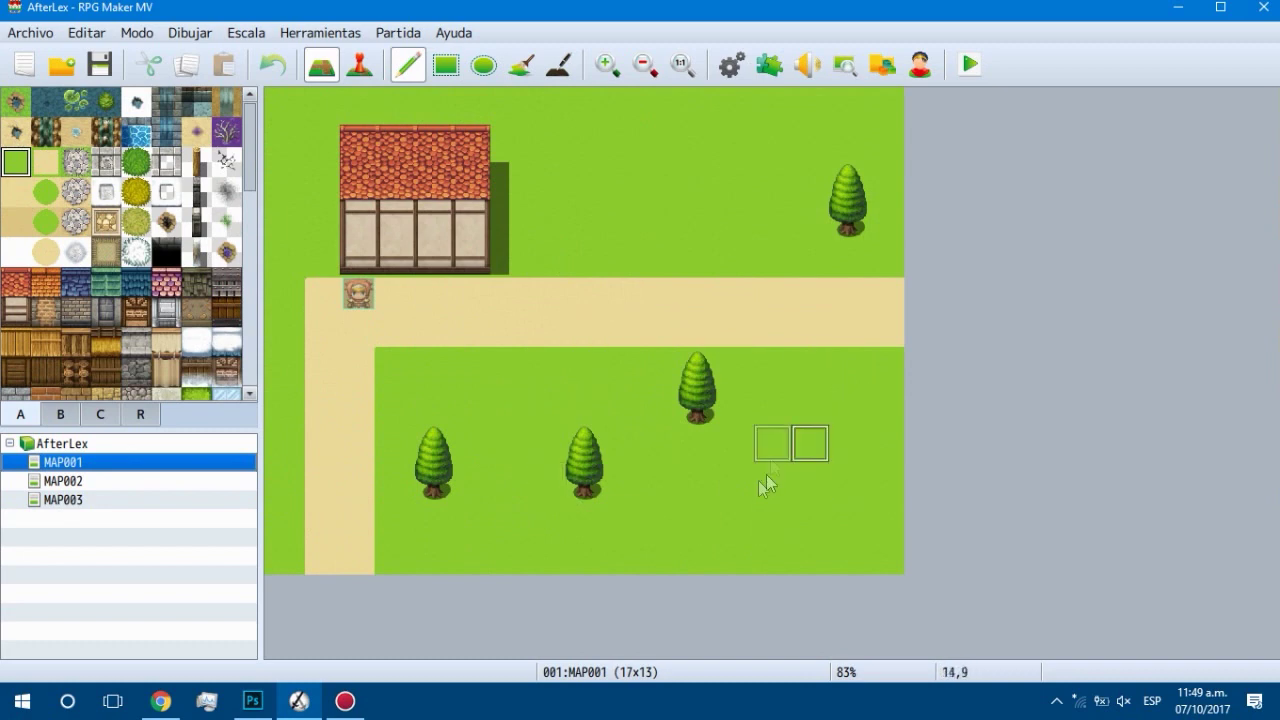
Step: Switch to event editing and start a quick transfer event on path tile (2,12) at MAP001's lower edge
click(368, 66)
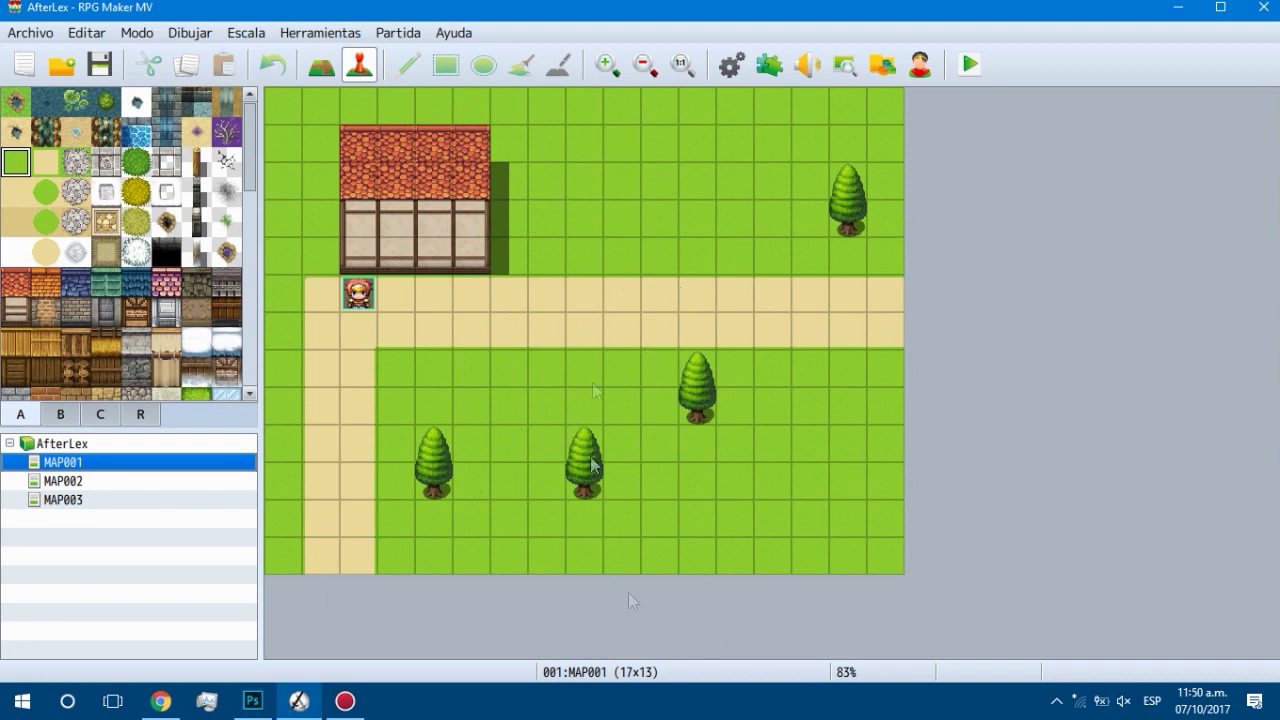
click(350, 556)
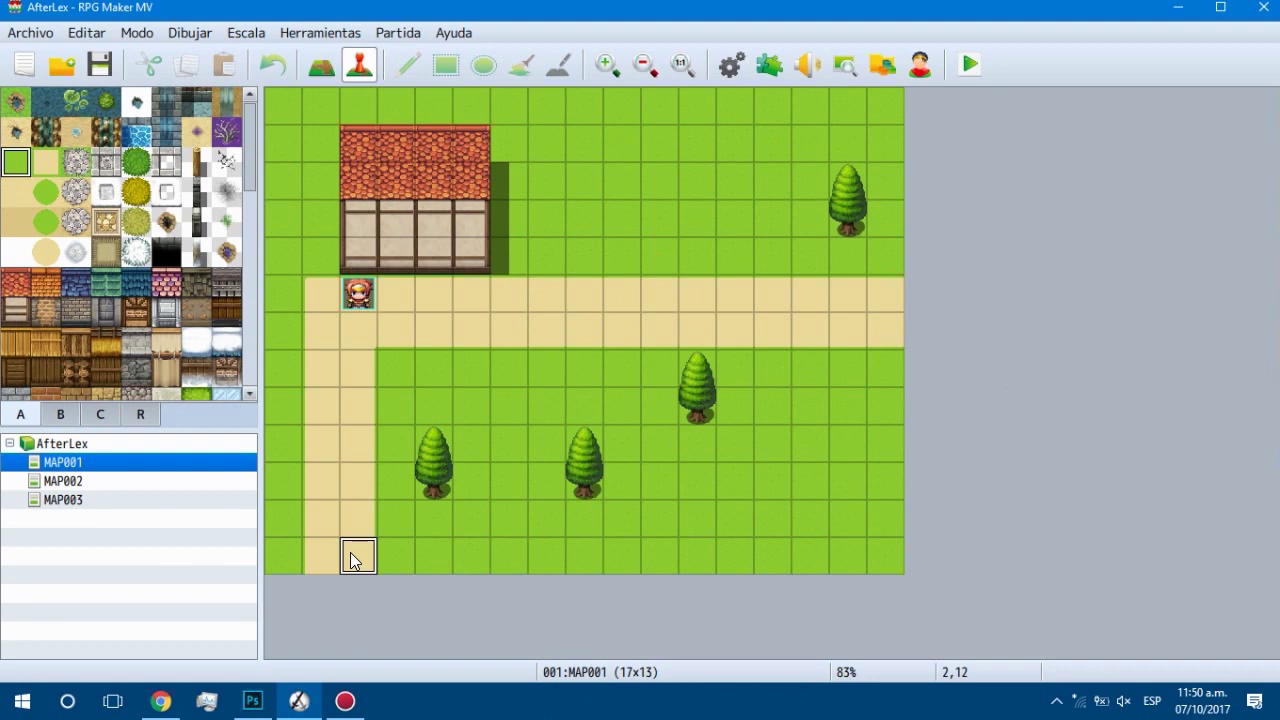
right_click(350, 552)
mouse_move(457, 706)
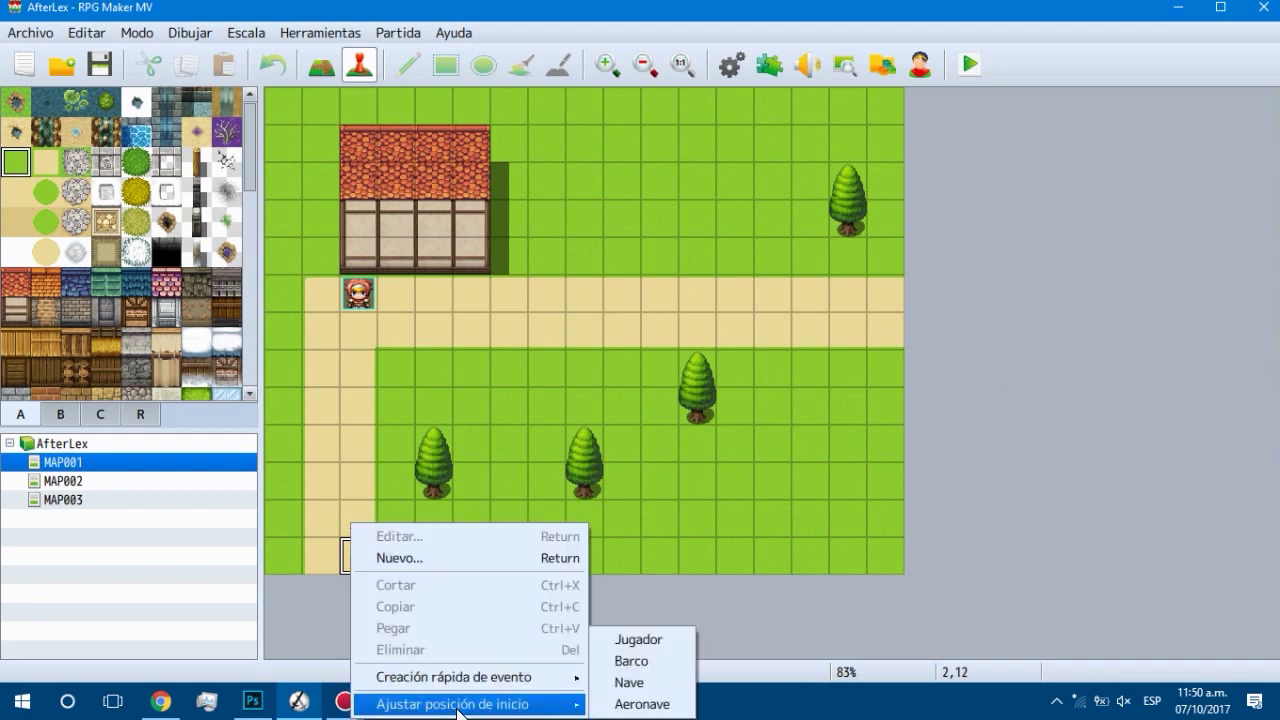
mouse_move(468, 684)
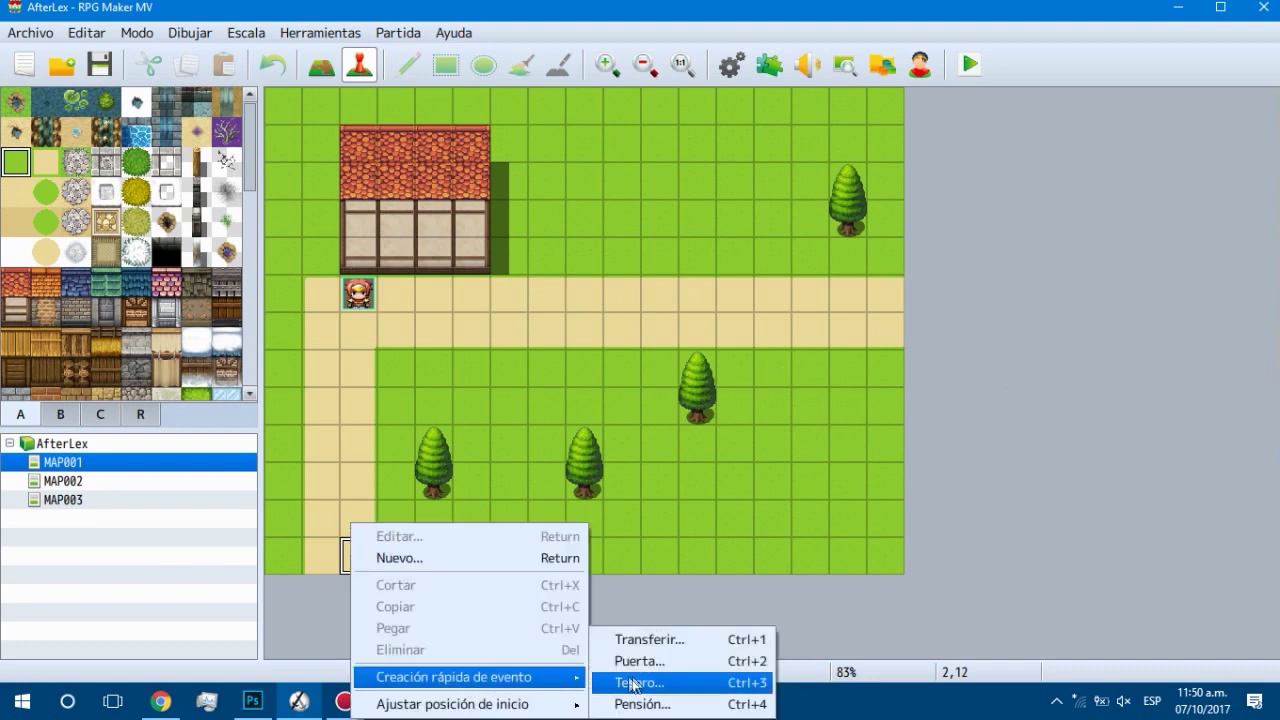
click(670, 643)
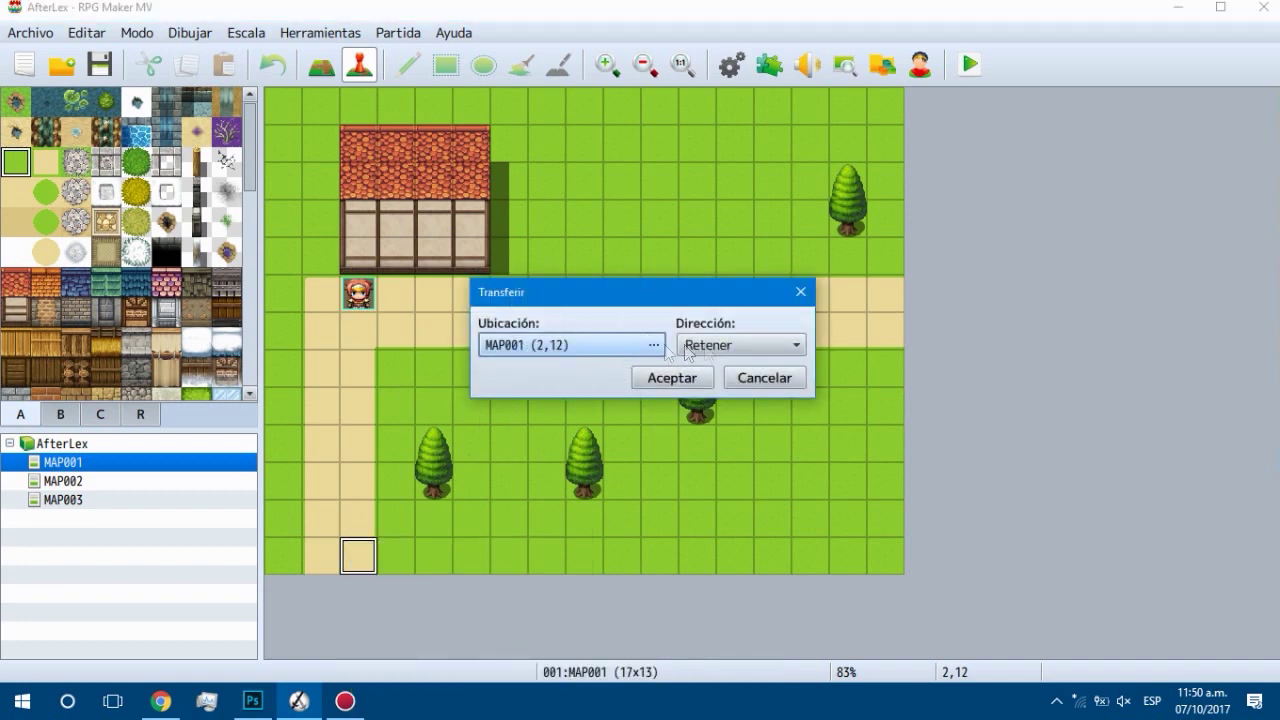
click(759, 346)
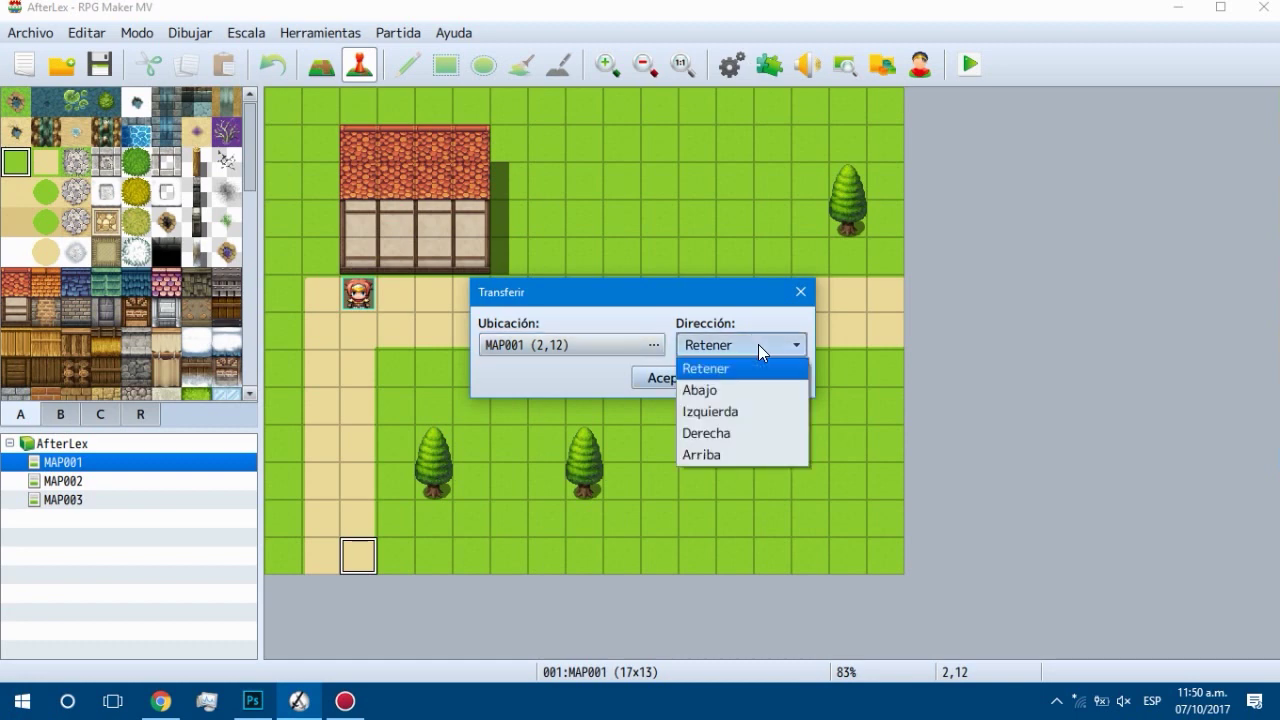
click(758, 344)
Step: Set the transfer destination to MAP002 (1,0) with direction Abajo and accept the event
click(644, 345)
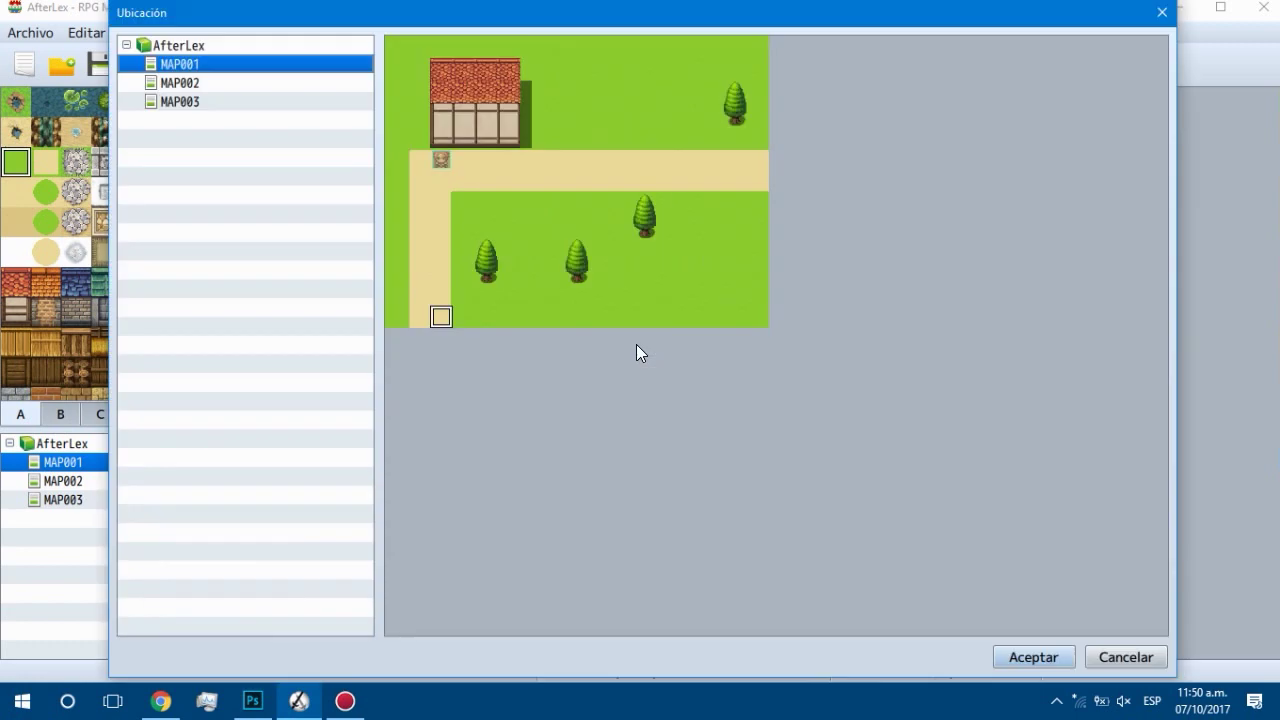
click(180, 83)
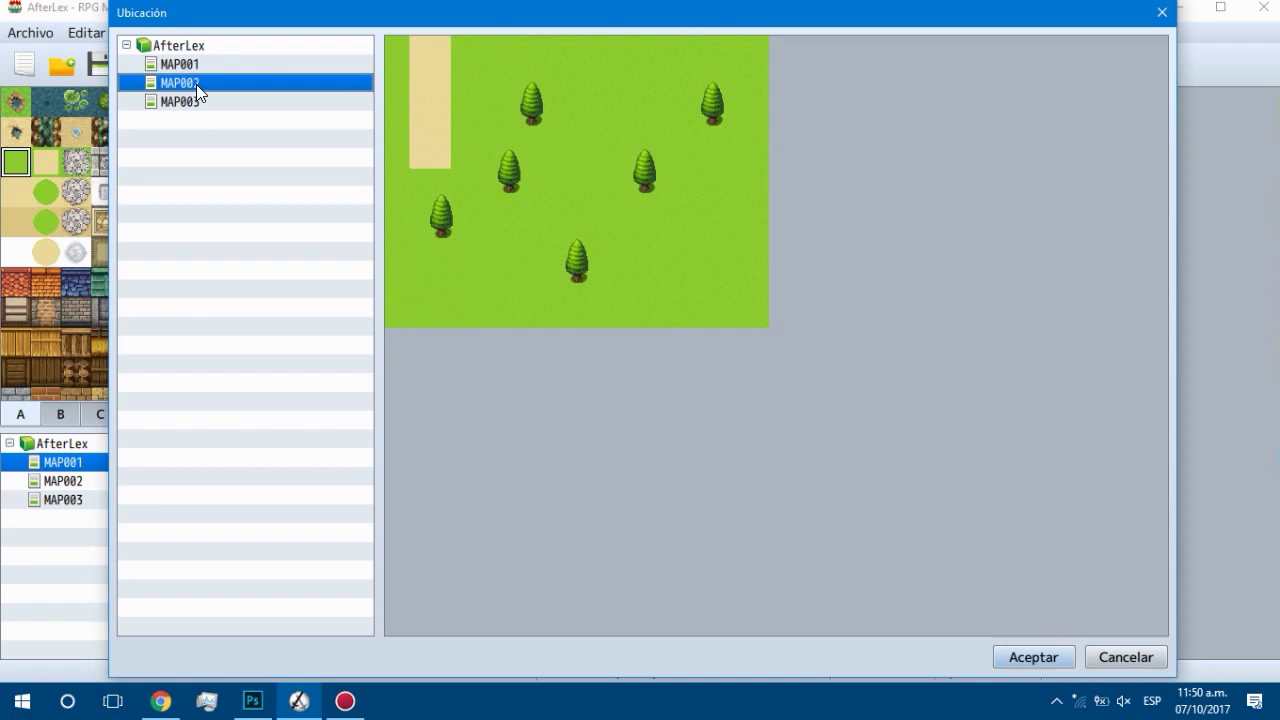
click(417, 47)
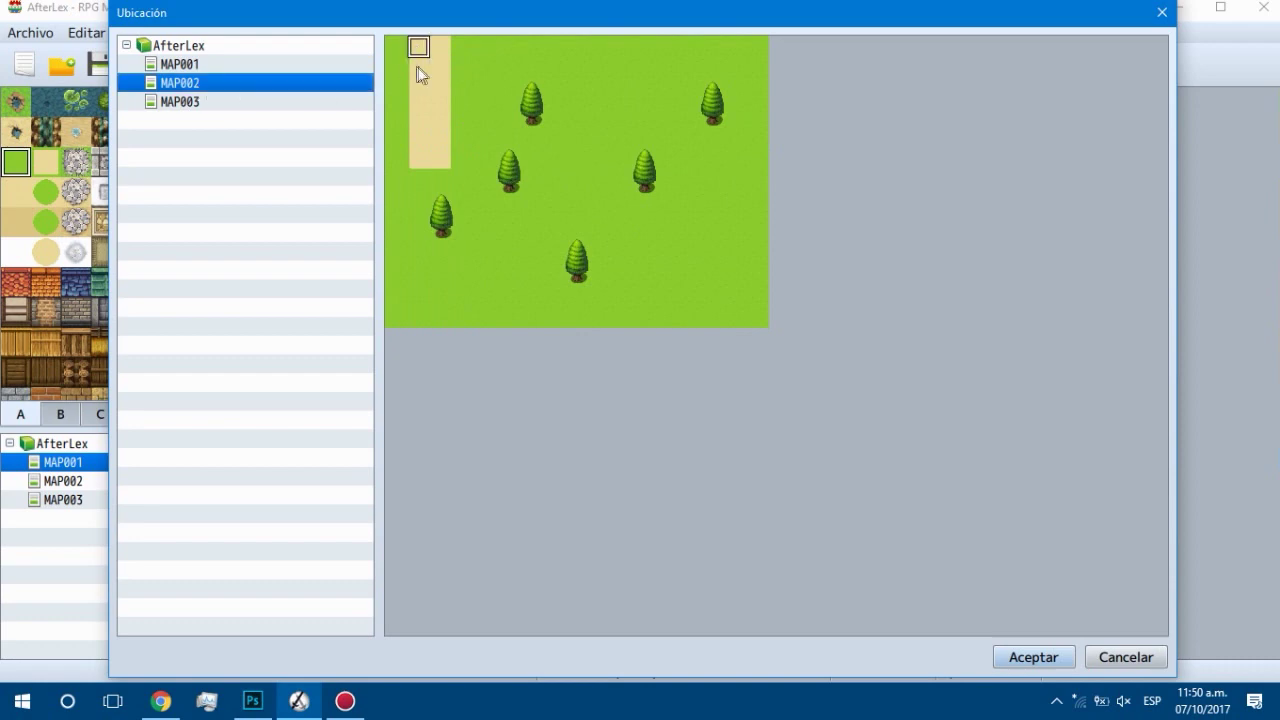
double_click(420, 44)
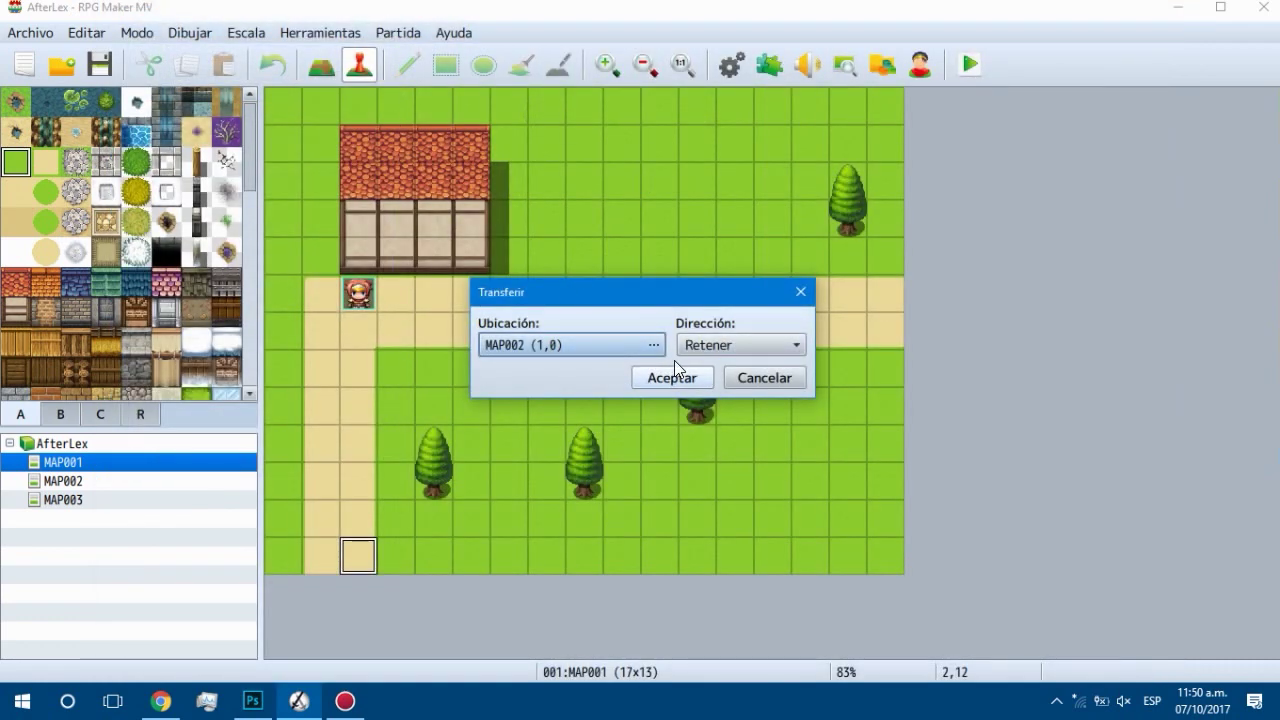
click(722, 342)
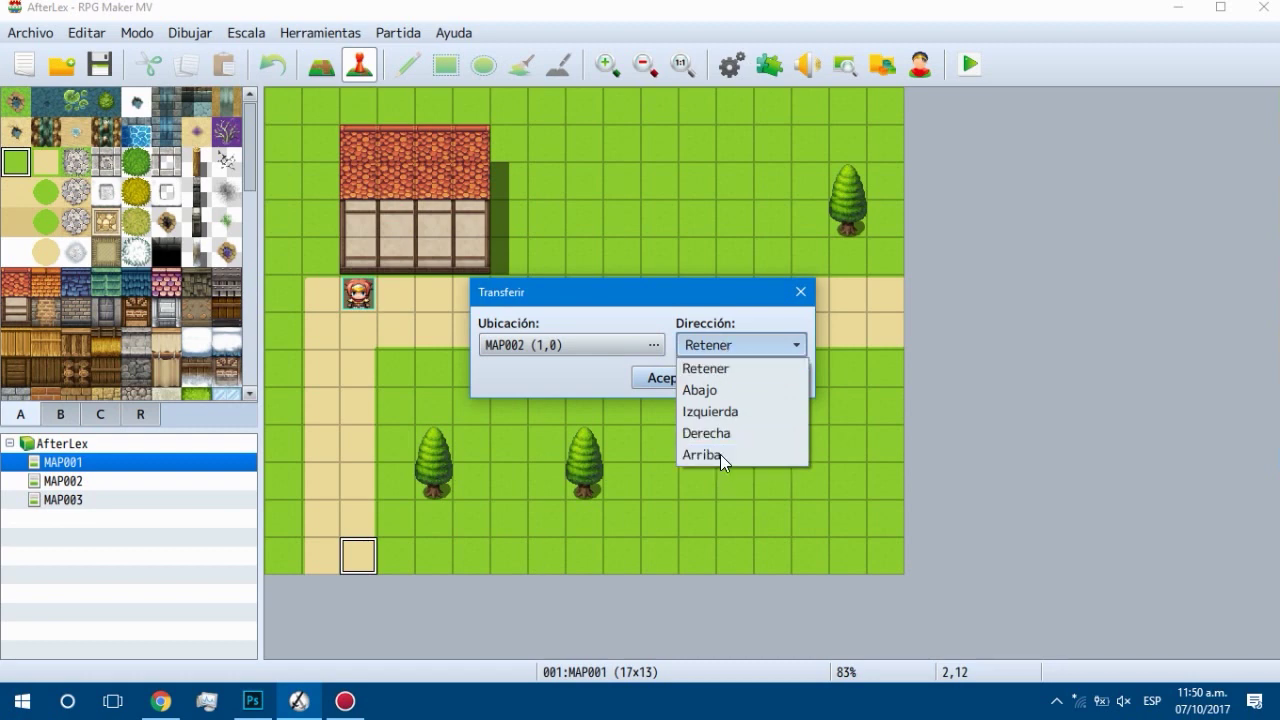
click(728, 390)
click(686, 382)
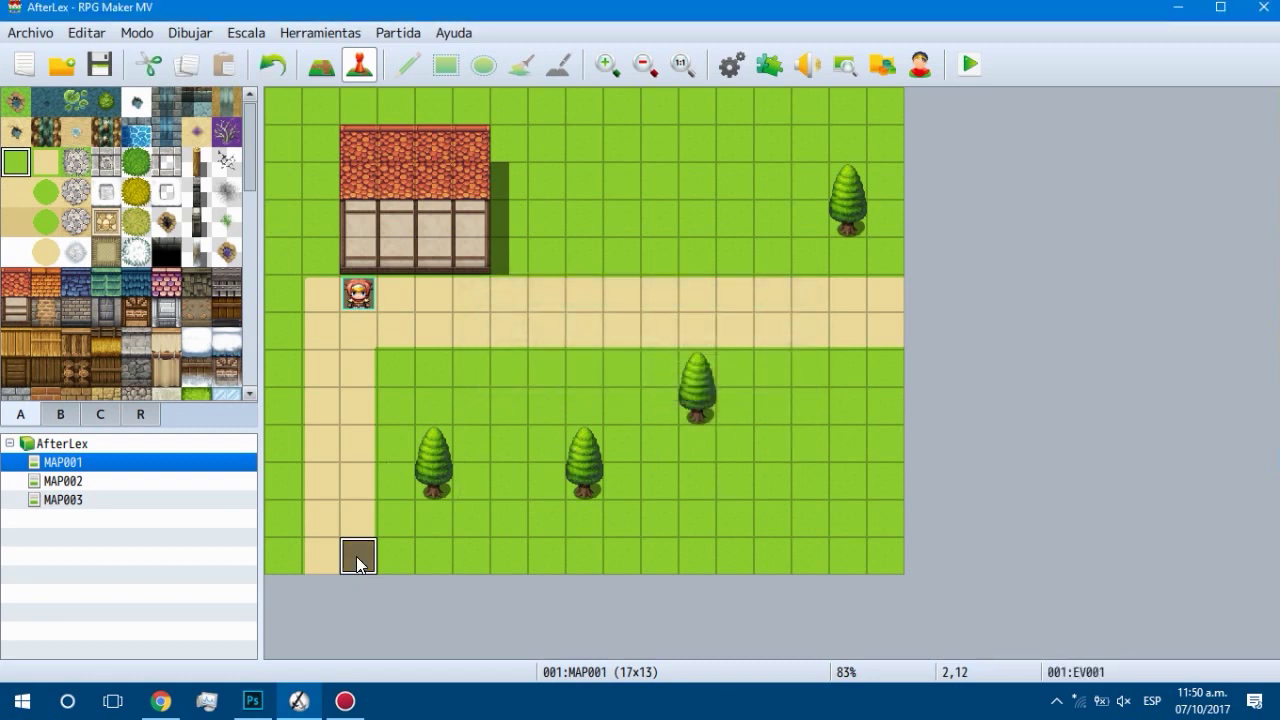
Step: Copy the transfer event onto the neighbouring path tile (1,12)
key(ctrl+c)
click(322, 556)
key(ctrl+v)
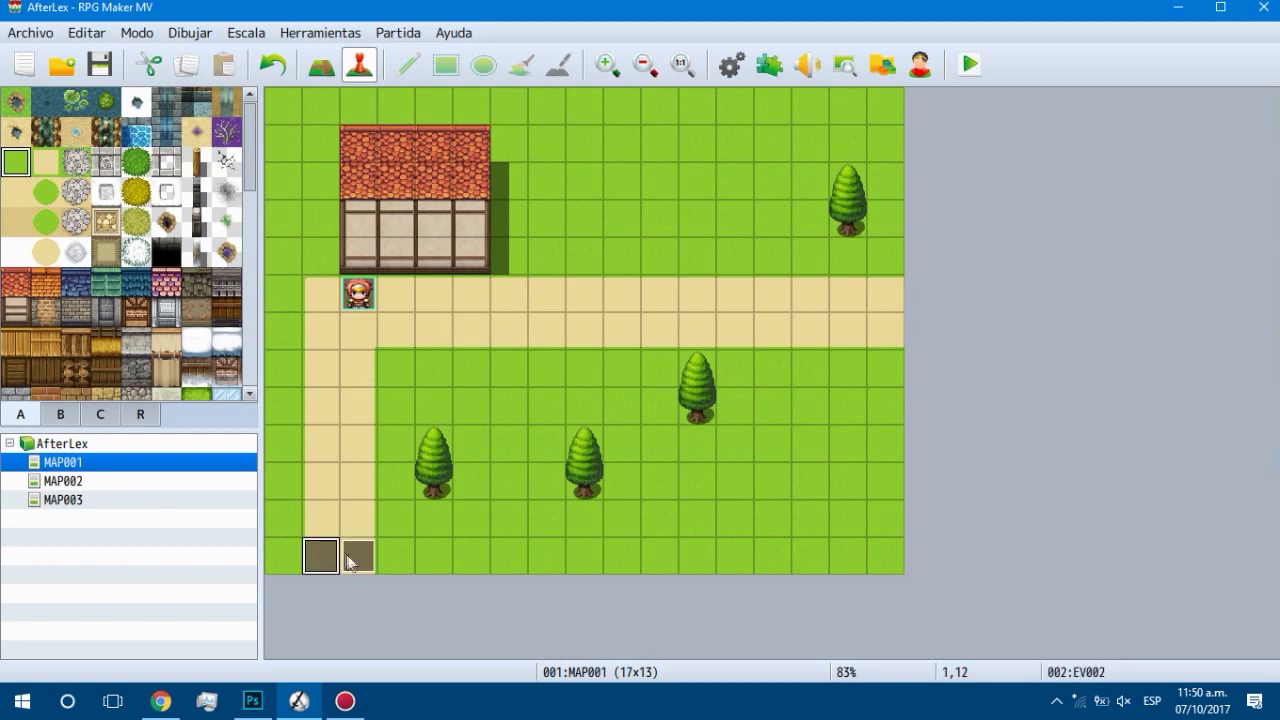
Step: Examine the command lists of both path transfer events and reopen the event on tile (1,12)
double_click(324, 557)
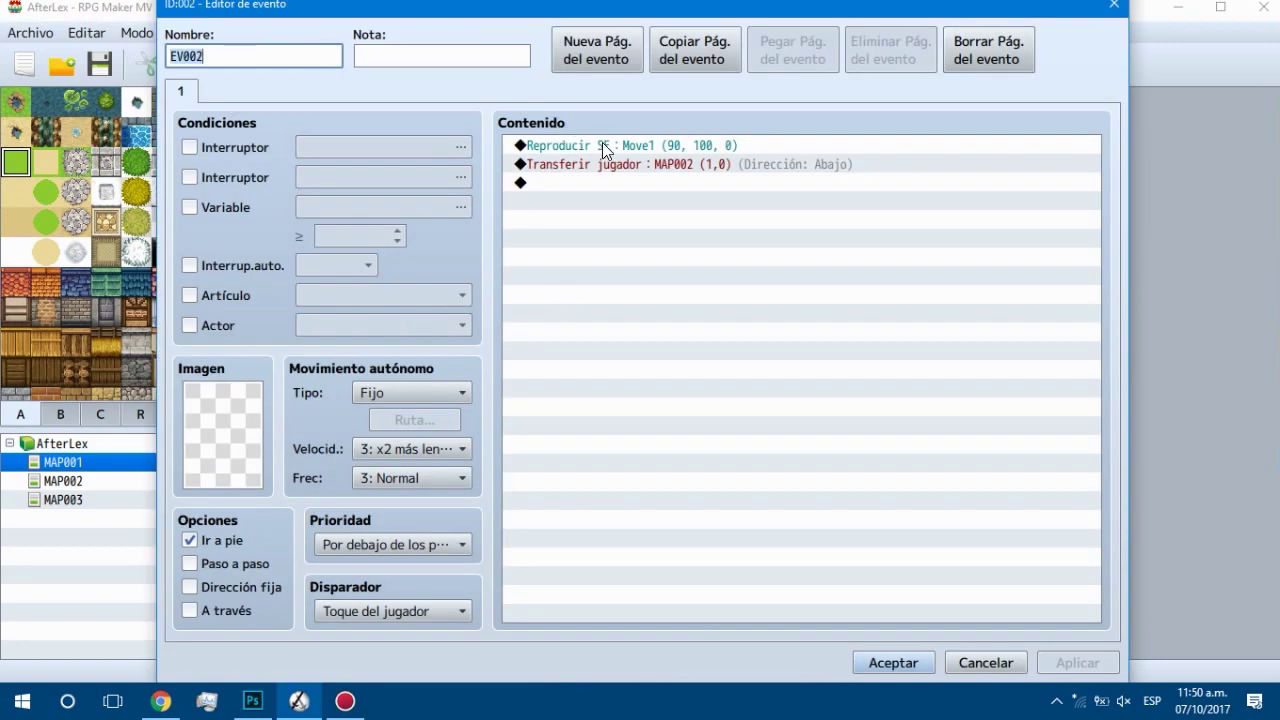
drag(919, 12, 924, 68)
click(1124, 66)
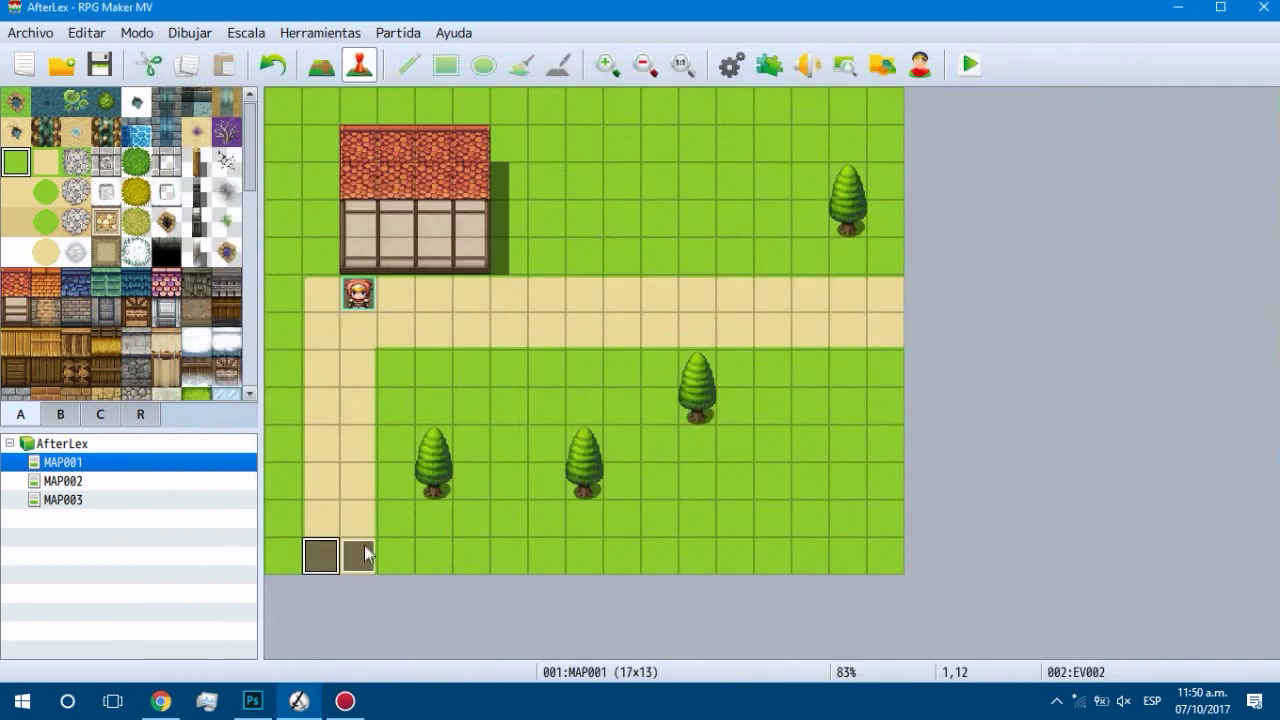
double_click(364, 546)
double_click(598, 182)
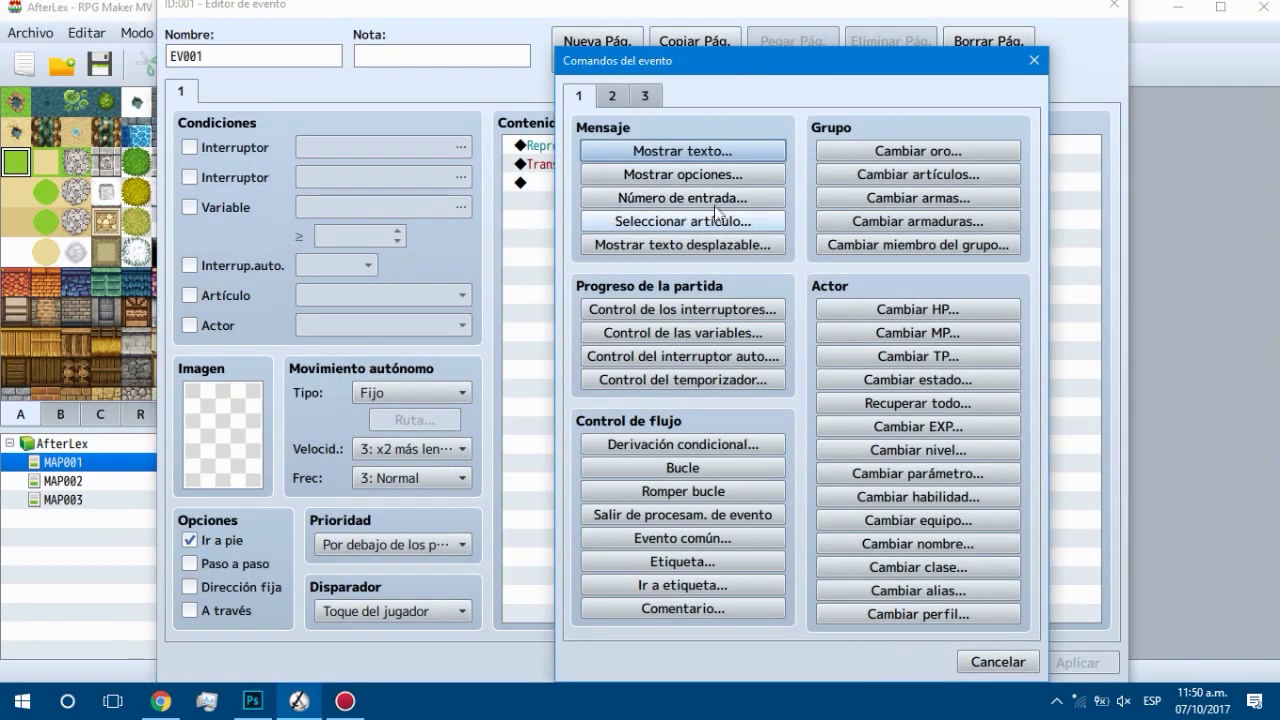
click(1034, 61)
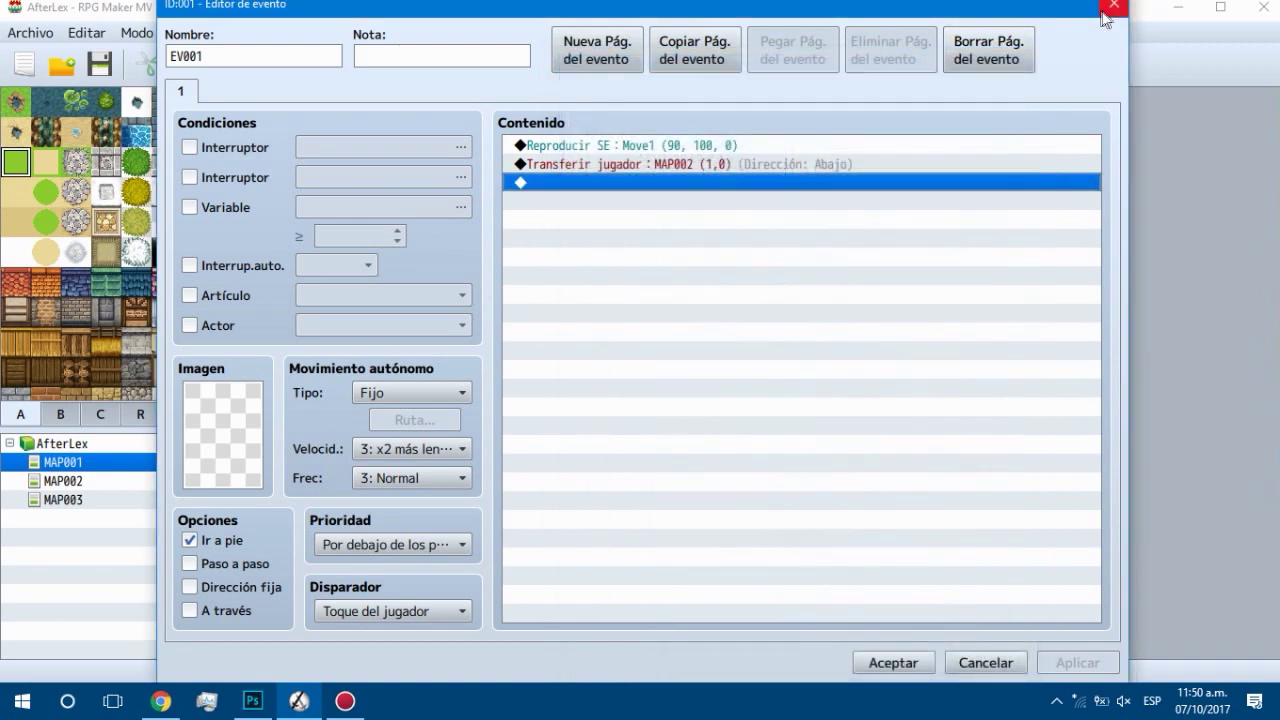
click(1106, 10)
click(330, 555)
click(324, 558)
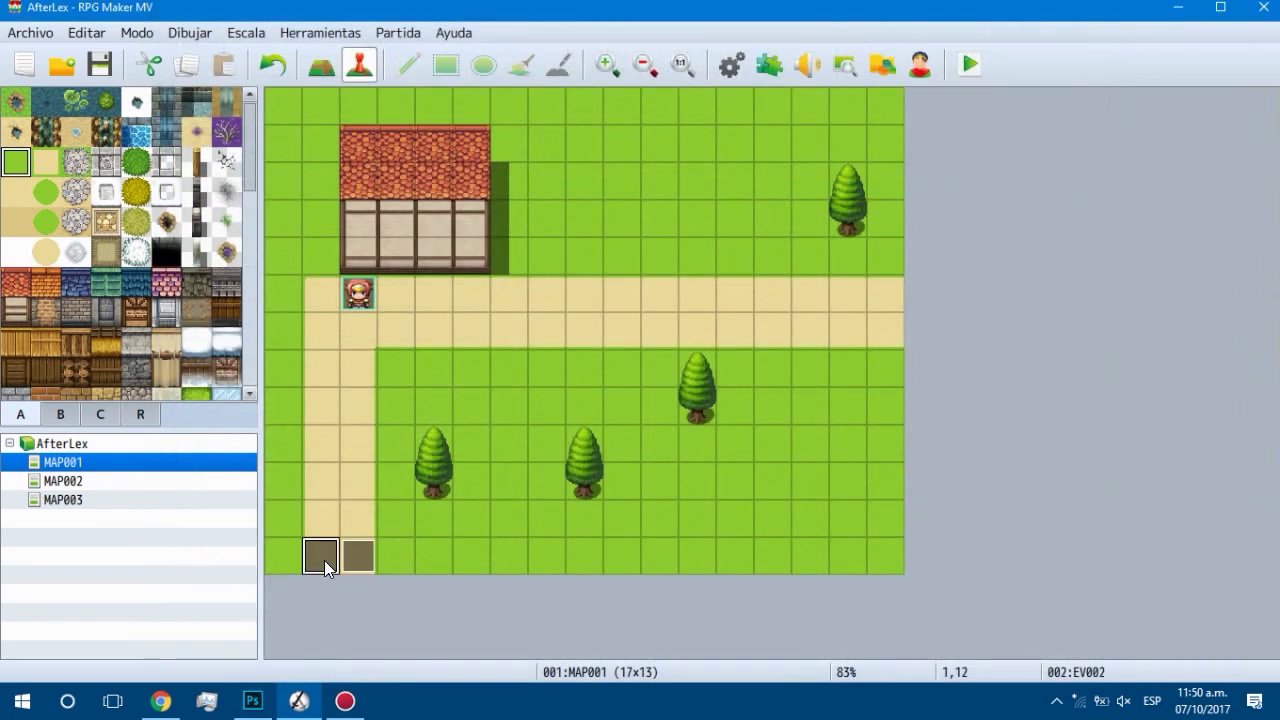
double_click(306, 552)
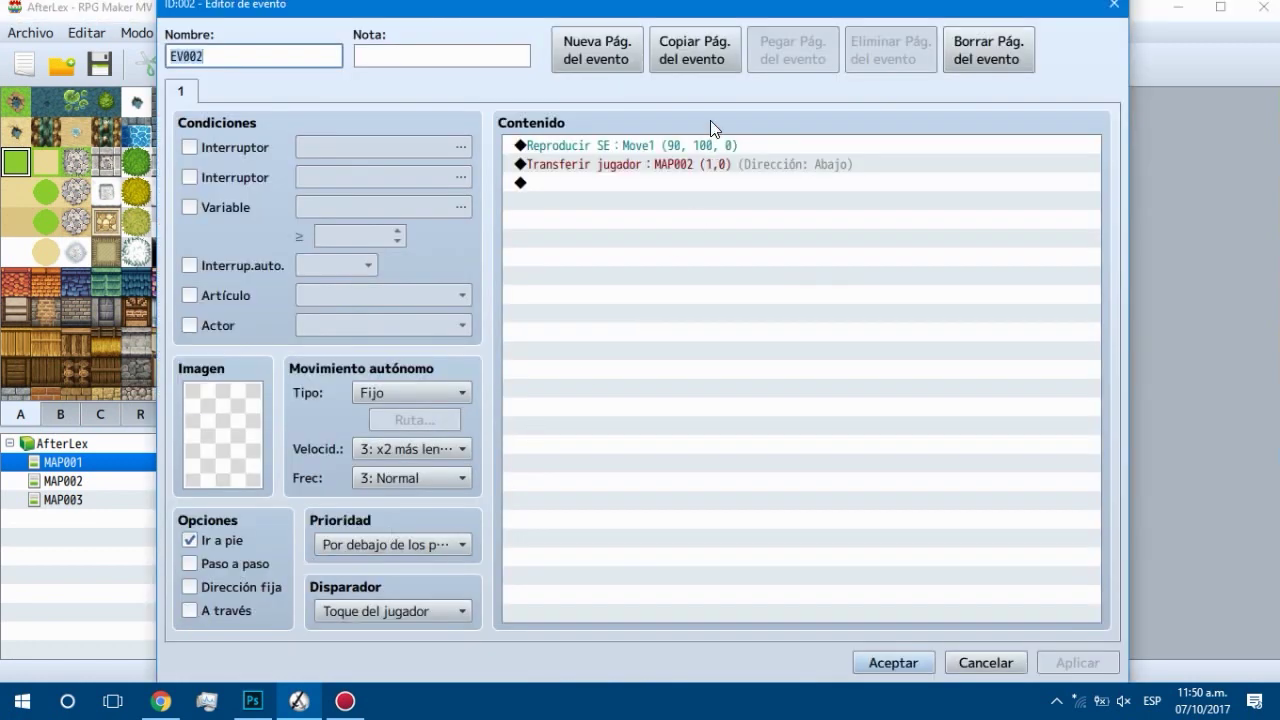
click(702, 146)
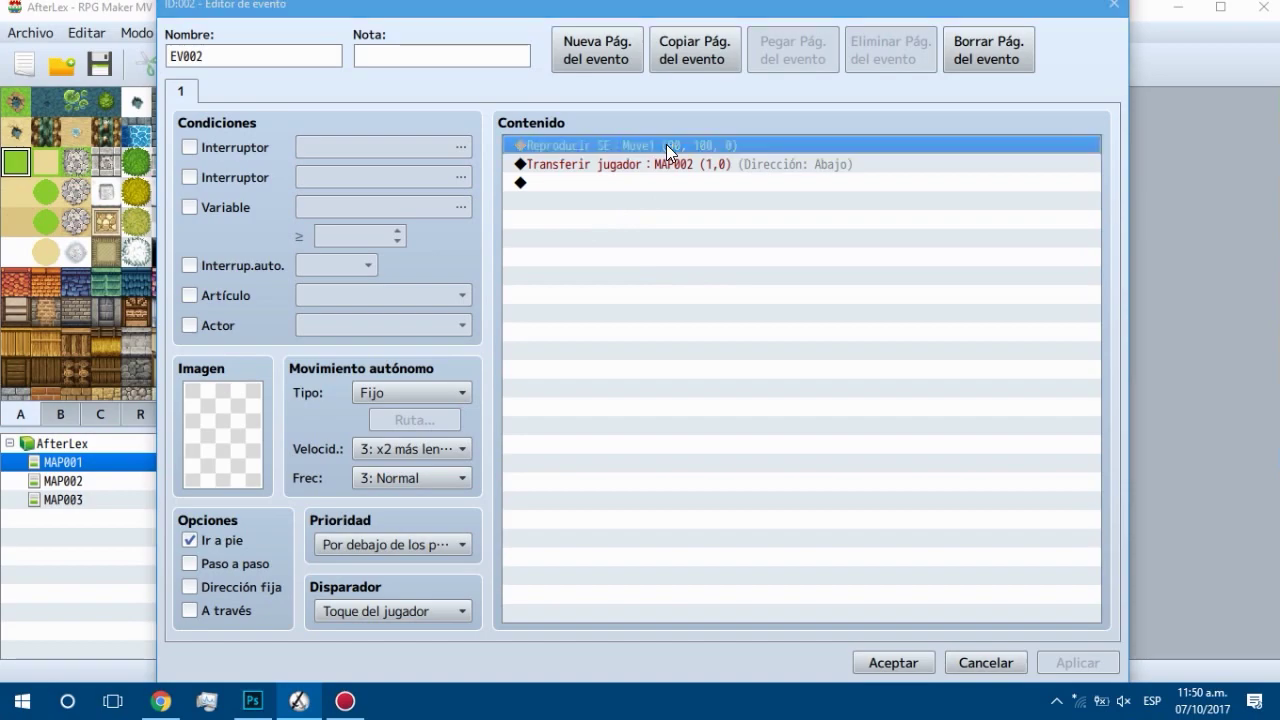
key(Insert)
drag(838, 42, 575, 290)
click(765, 278)
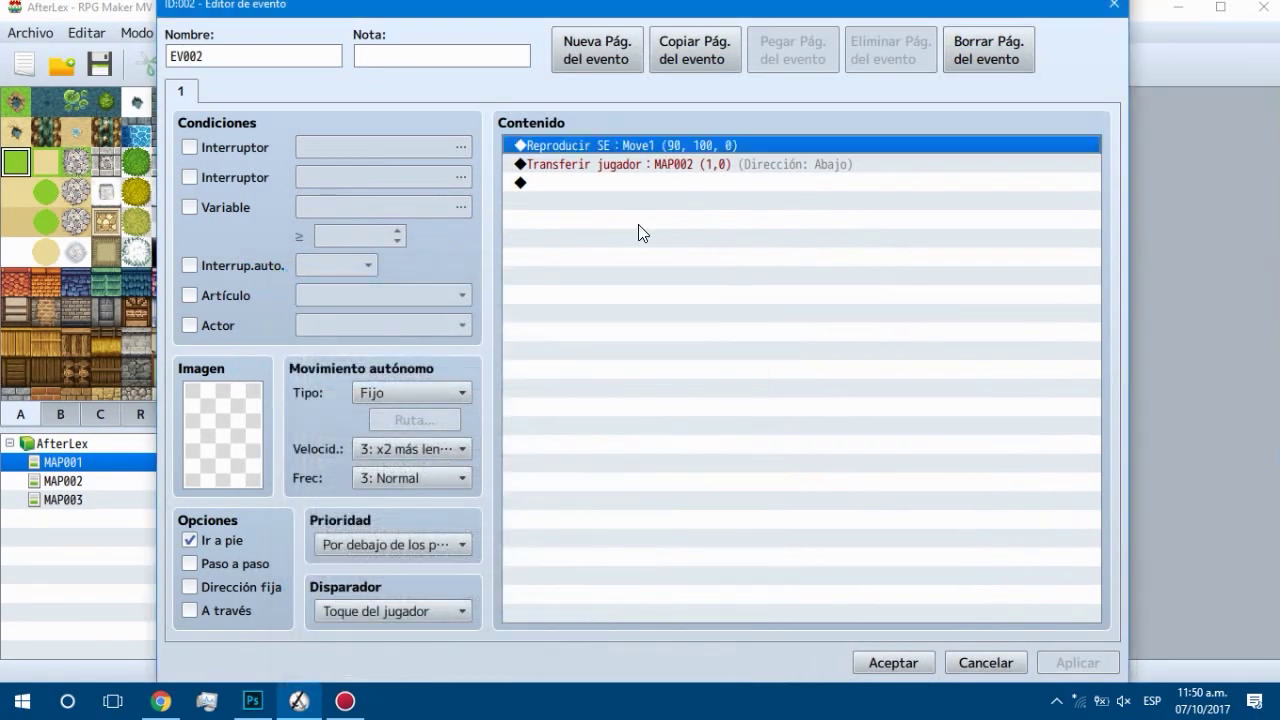
shift+click(619, 163)
click(721, 164)
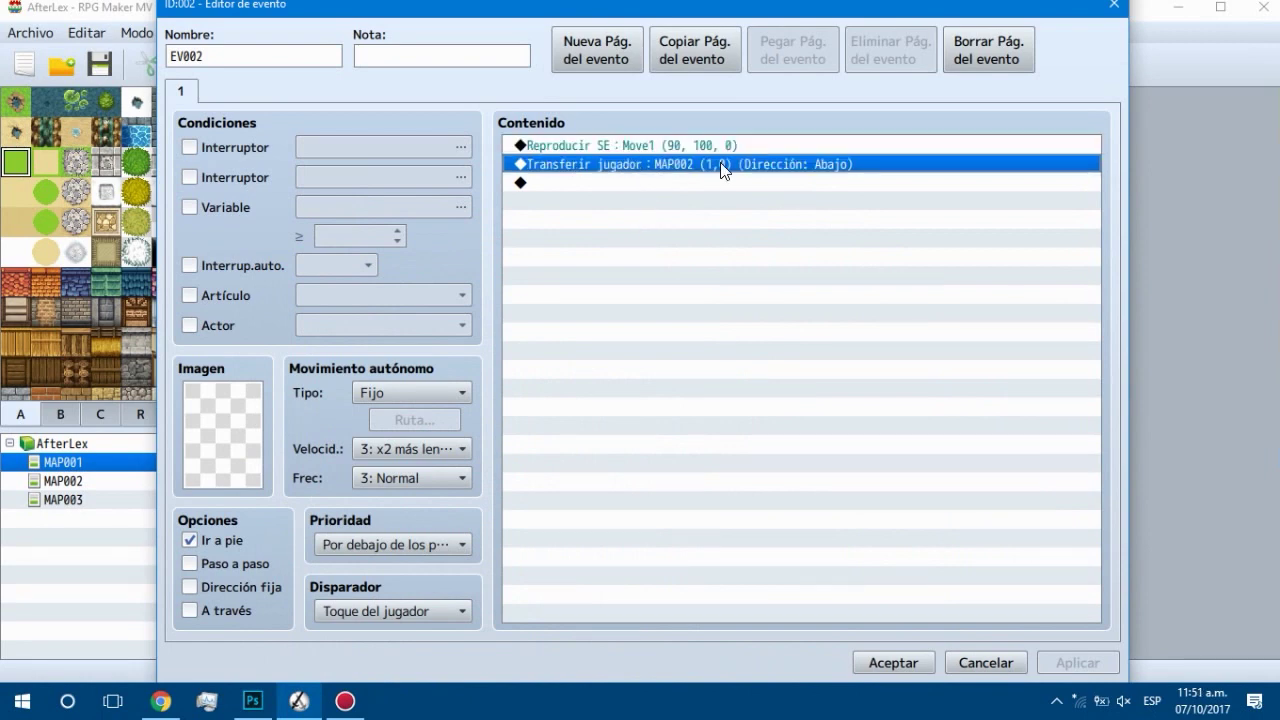
key(Insert)
key(Escape)
Step: Edit EV002's player transfer command, choose MAP002 (1,0) as its destination, and accept the event
right_click(706, 176)
click(748, 202)
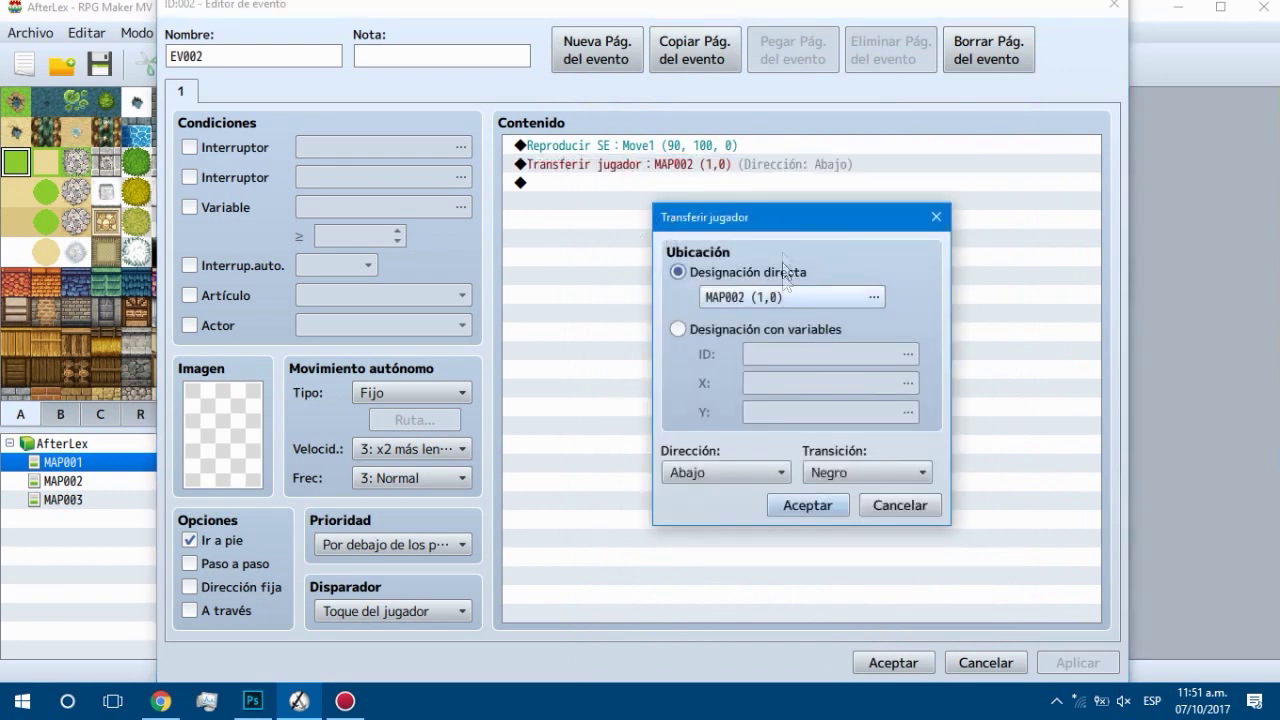
click(740, 297)
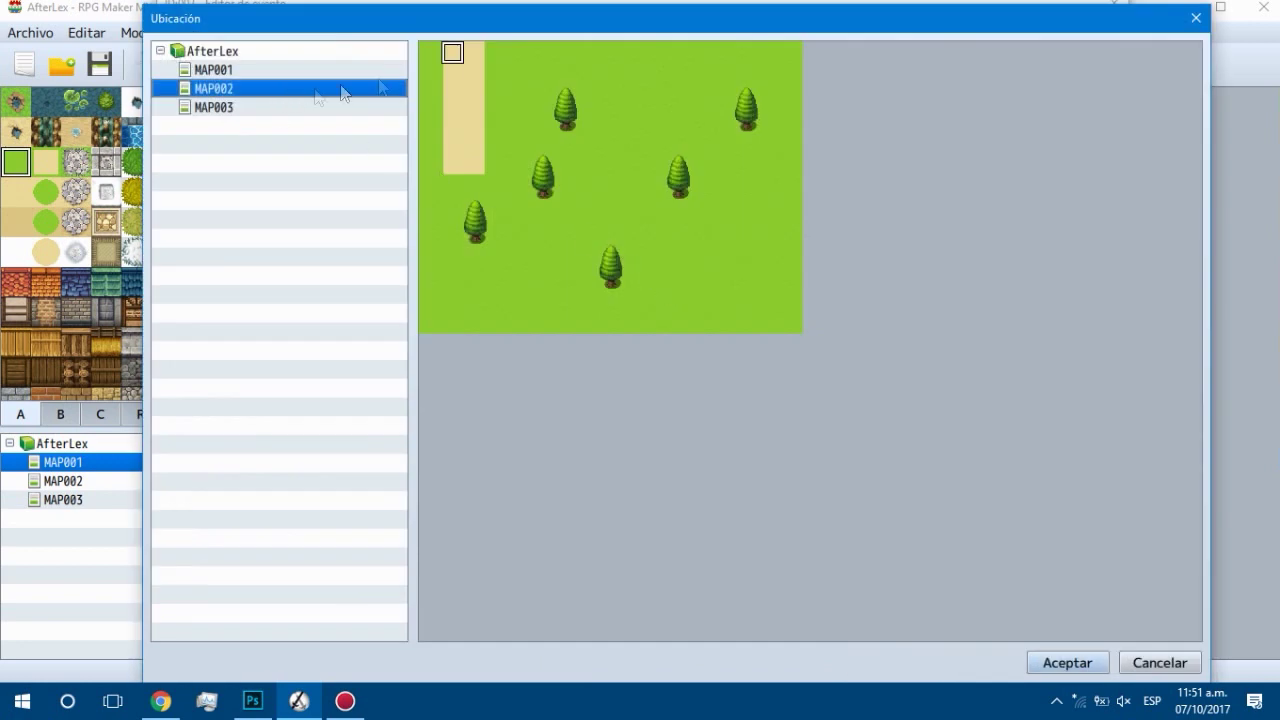
double_click(453, 53)
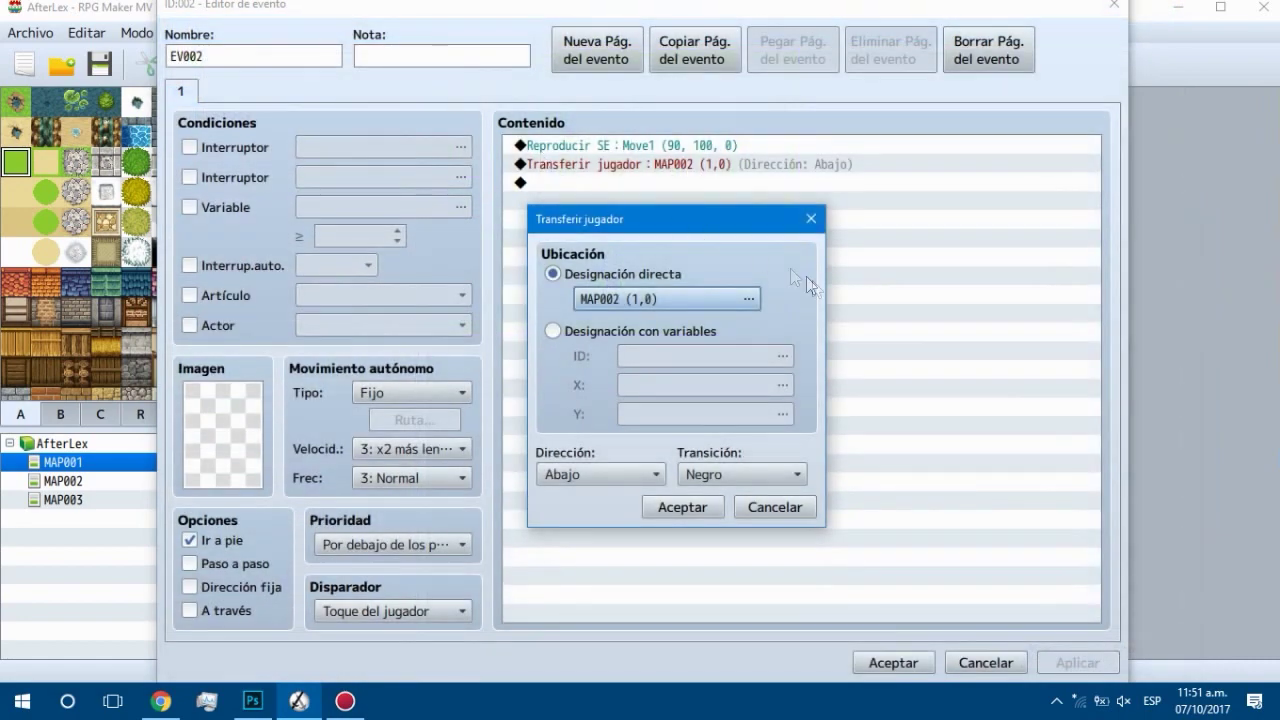
click(686, 507)
click(1054, 663)
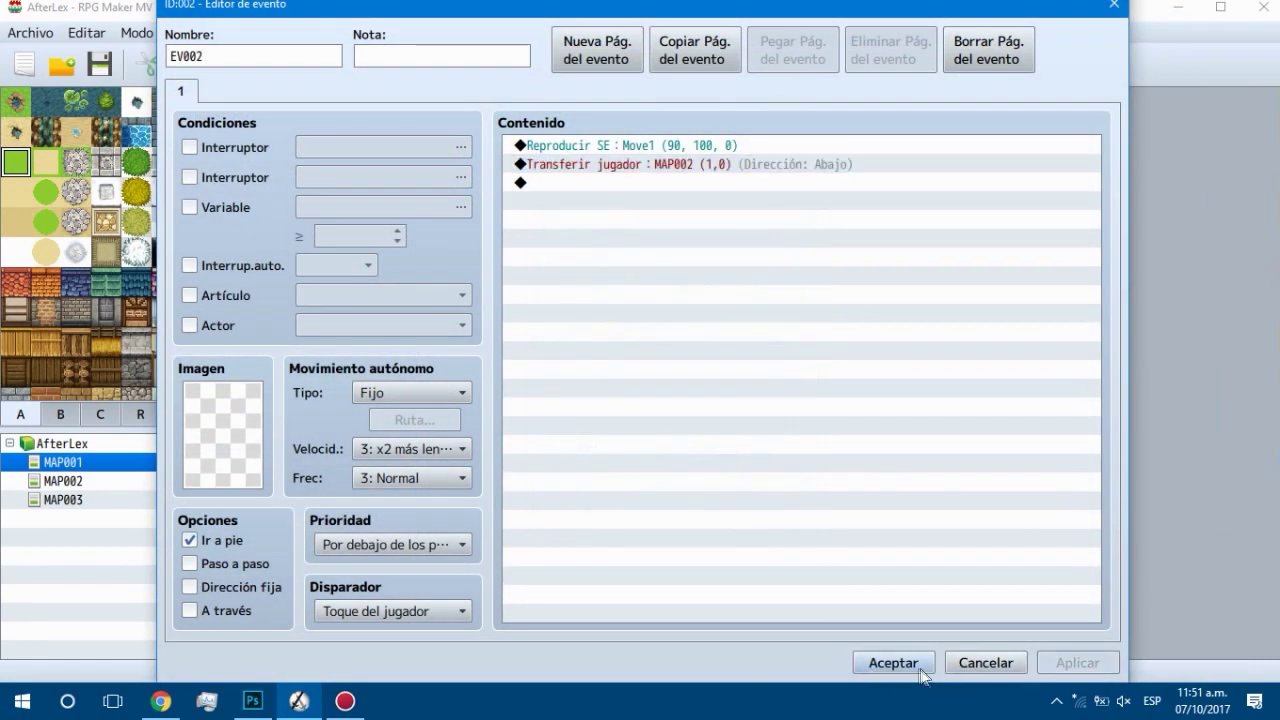
click(893, 662)
Step: Edit the player transfer command of the event on tile (2,12) so its destination is MAP002 (2,0)
double_click(366, 552)
click(686, 166)
right_click(686, 166)
click(734, 196)
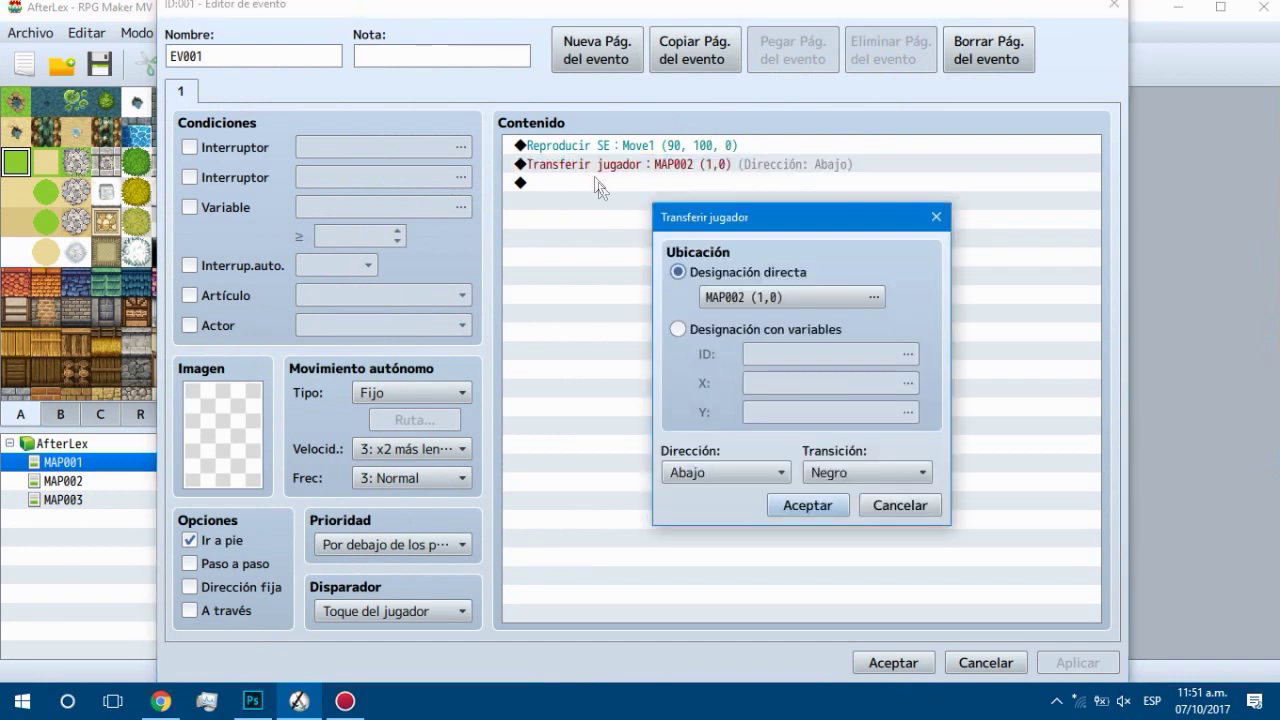
click(786, 286)
double_click(550, 50)
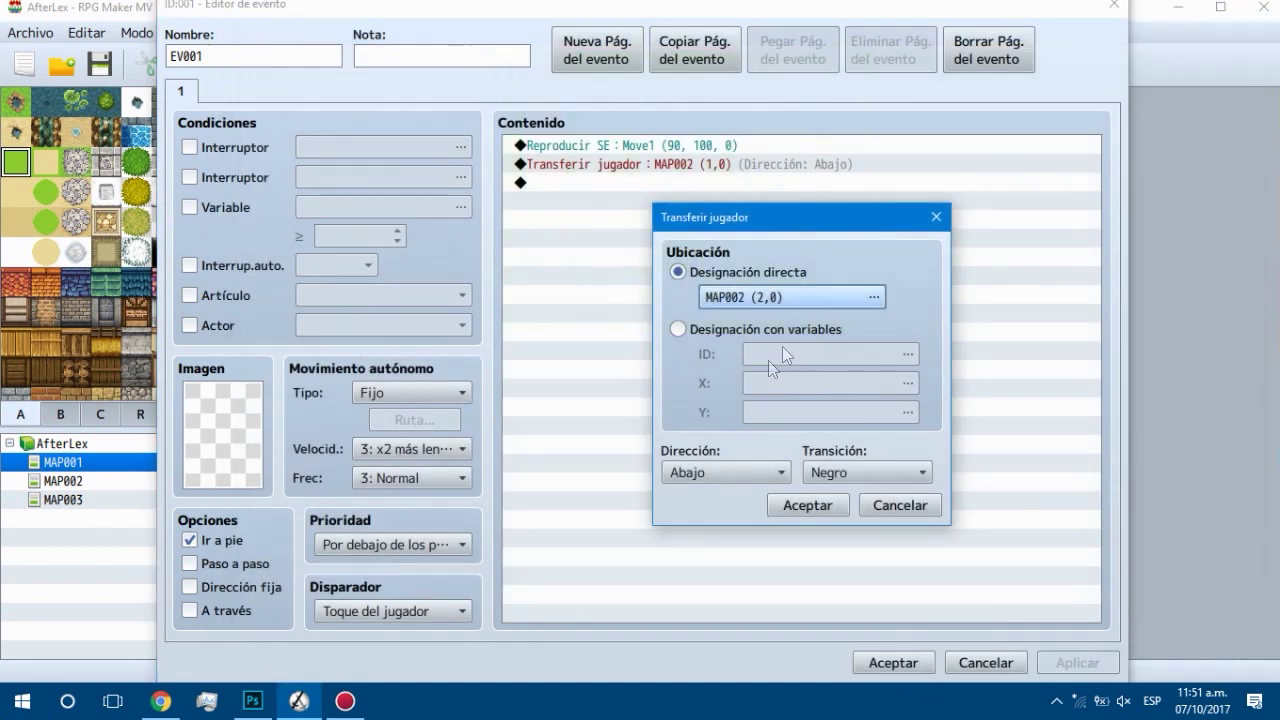
click(806, 505)
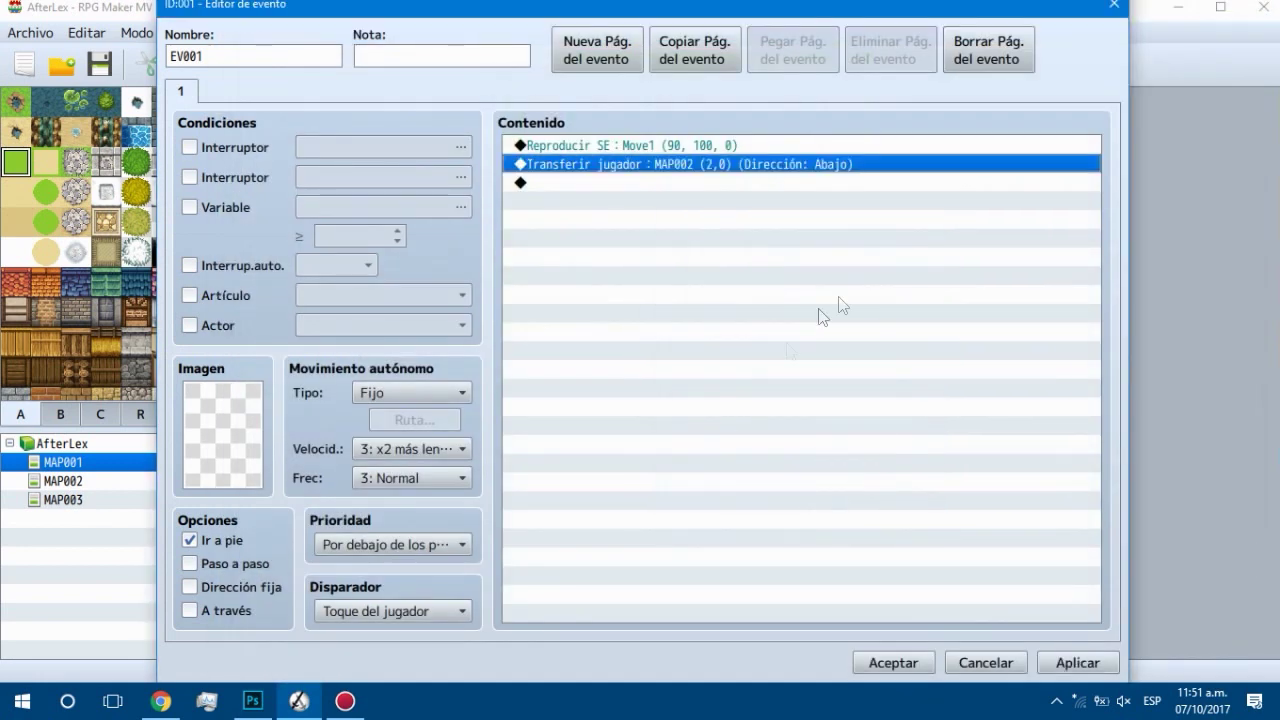
right_click(787, 170)
click(790, 172)
key(Escape)
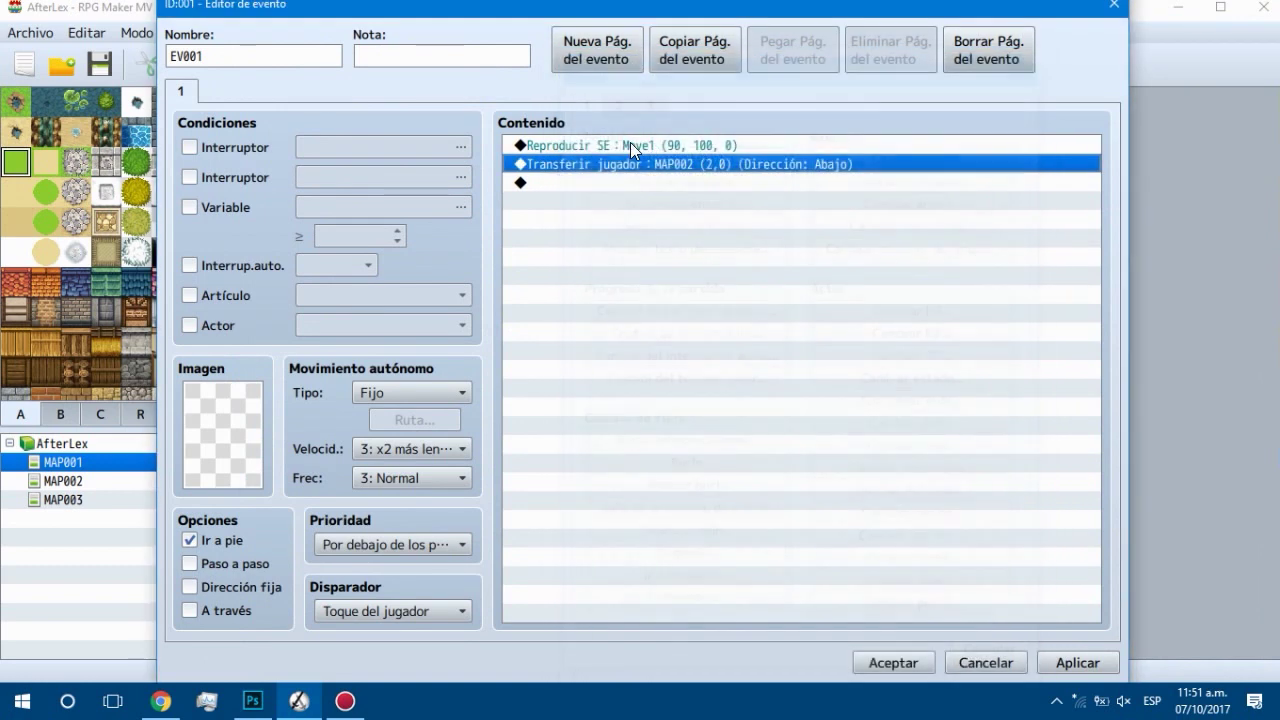
Step: Set the direction of EV001's player transfer command to Retener, keep the Negro transition, and accept the event
right_click(645, 160)
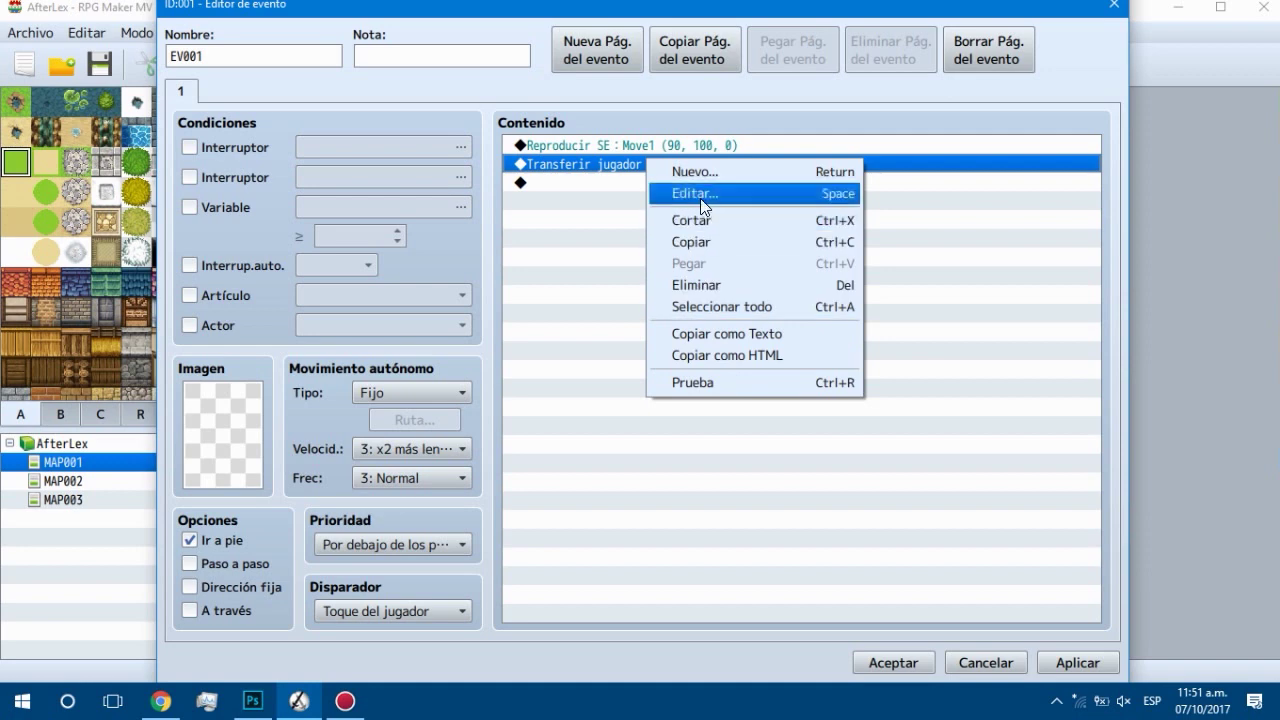
click(700, 194)
click(768, 466)
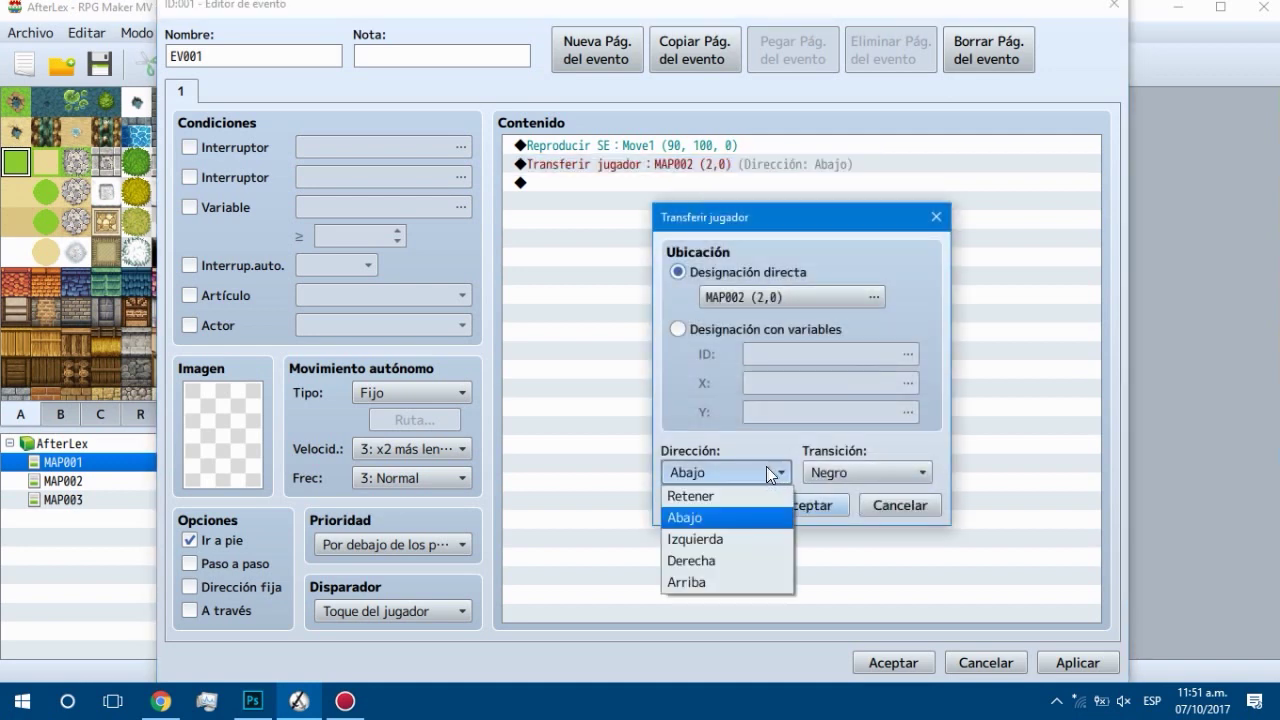
click(764, 495)
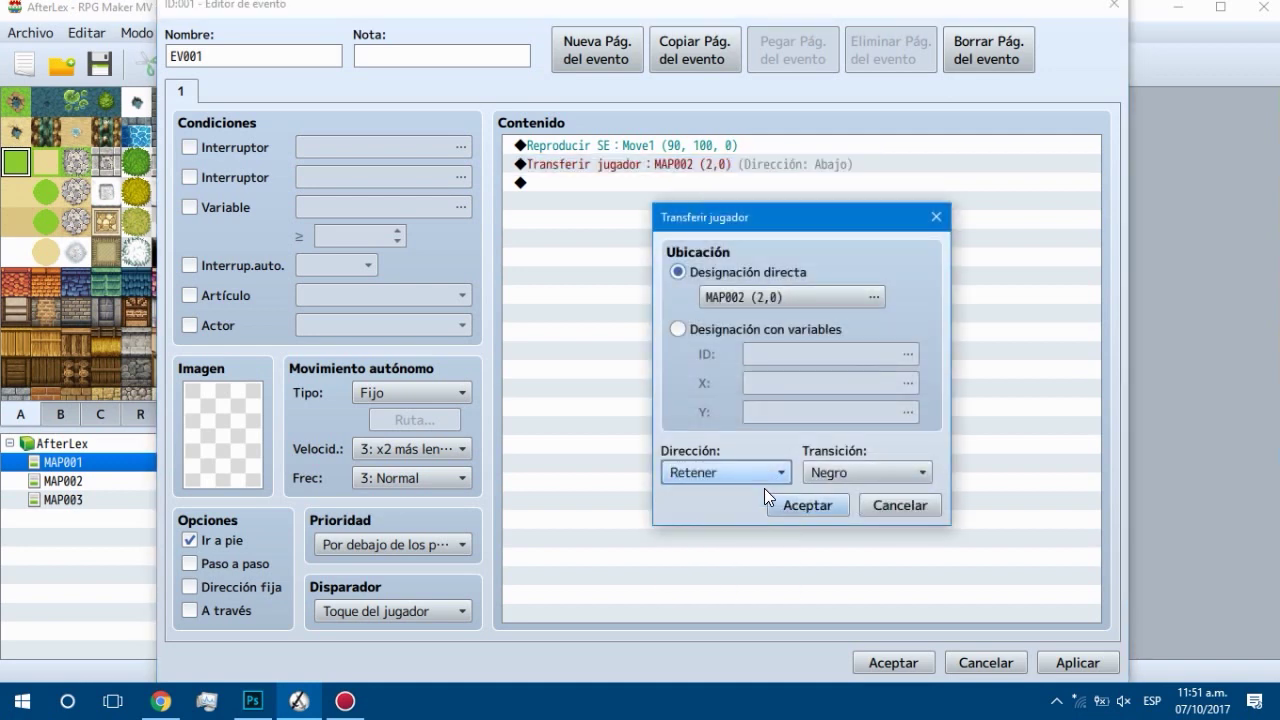
click(860, 476)
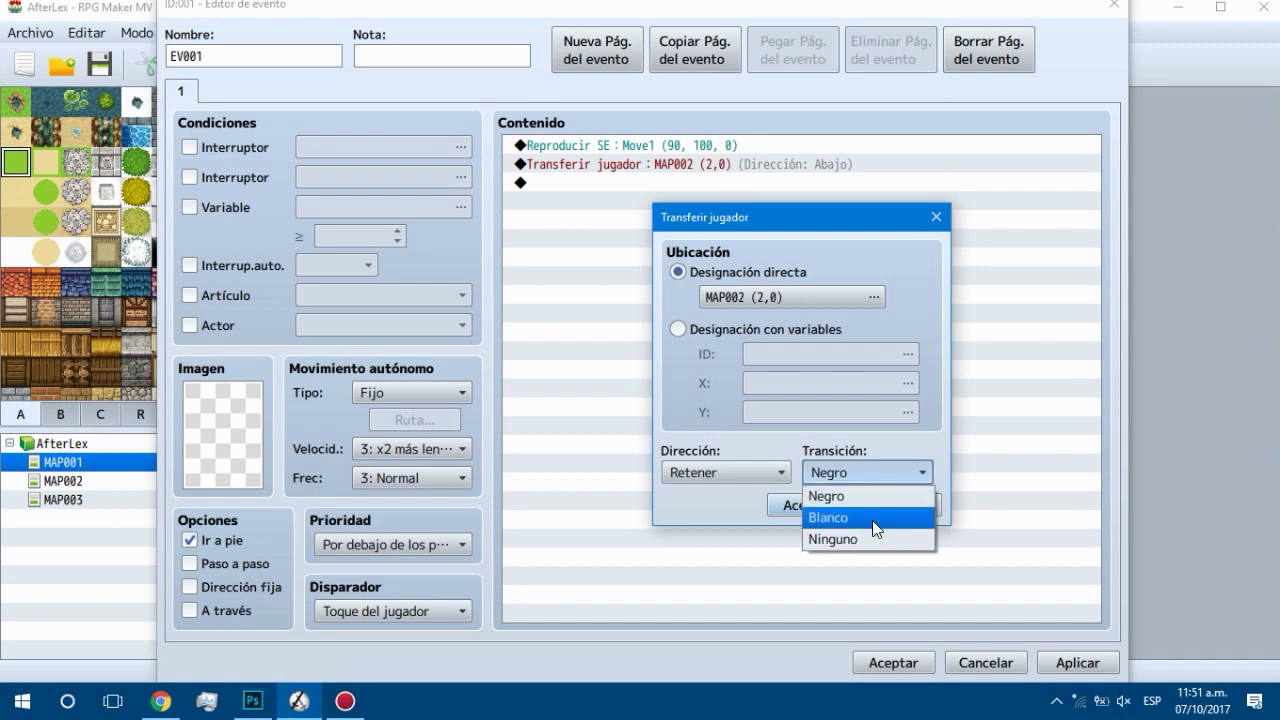
click(922, 434)
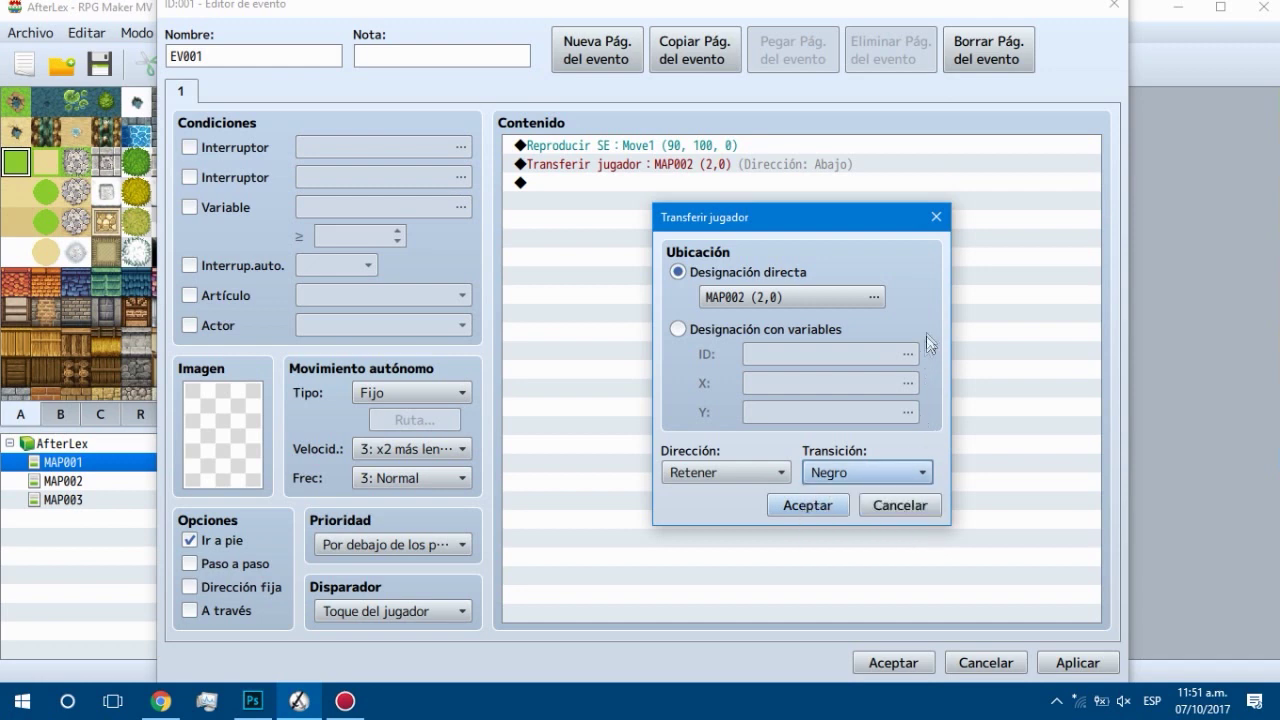
click(814, 510)
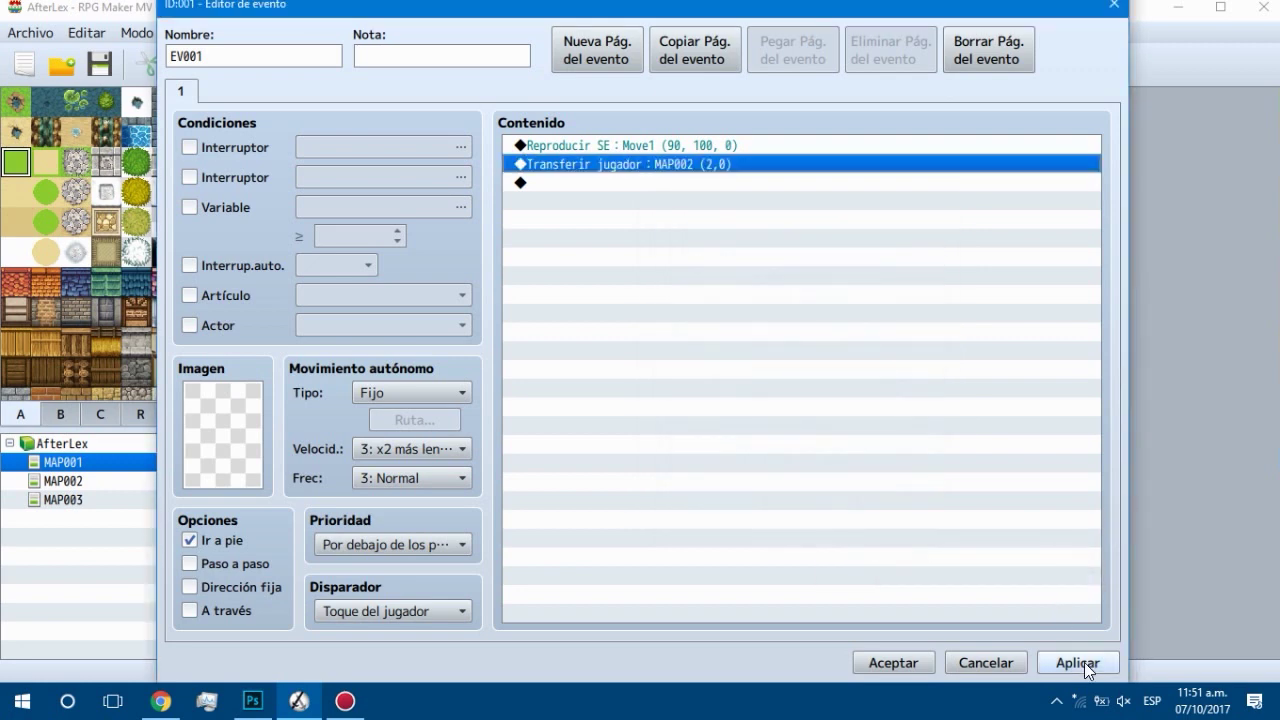
click(1084, 662)
click(892, 663)
Step: Set the direction of EV002's player transfer command on tile (1,12) to Retener and accept the event
double_click(332, 560)
click(707, 166)
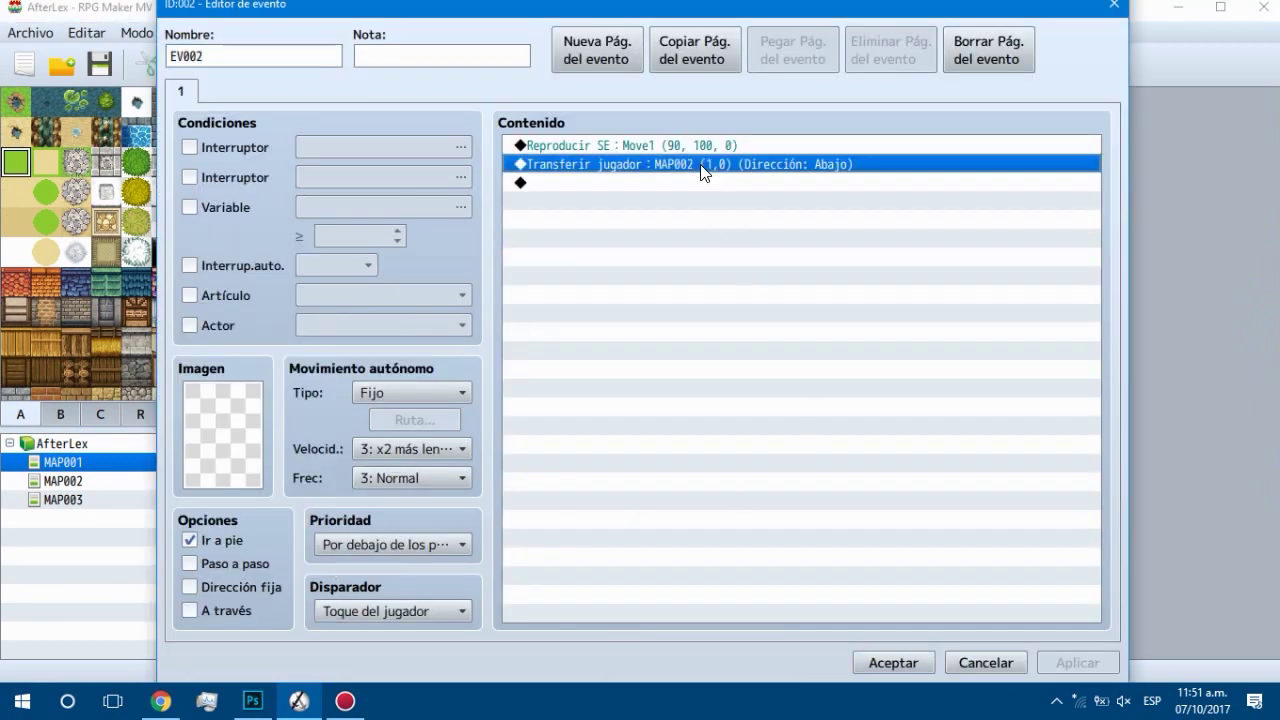
right_click(707, 168)
click(734, 196)
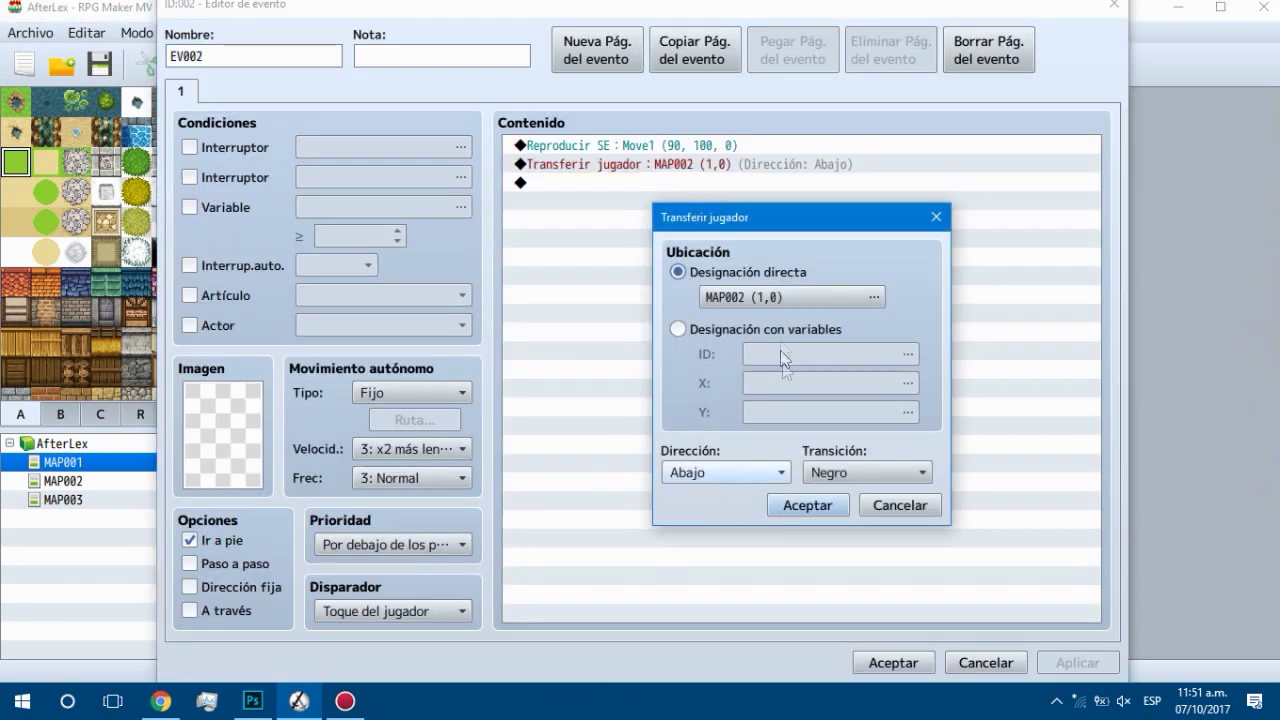
click(712, 474)
click(705, 493)
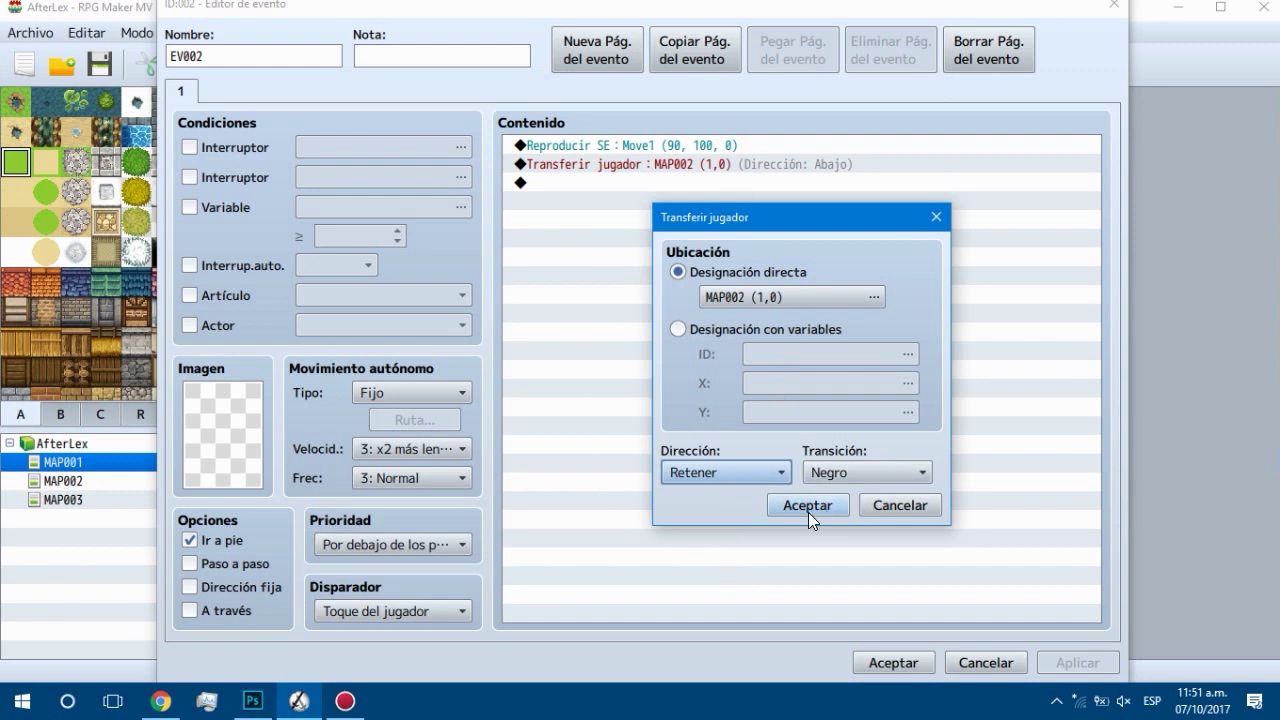
click(808, 505)
click(1078, 662)
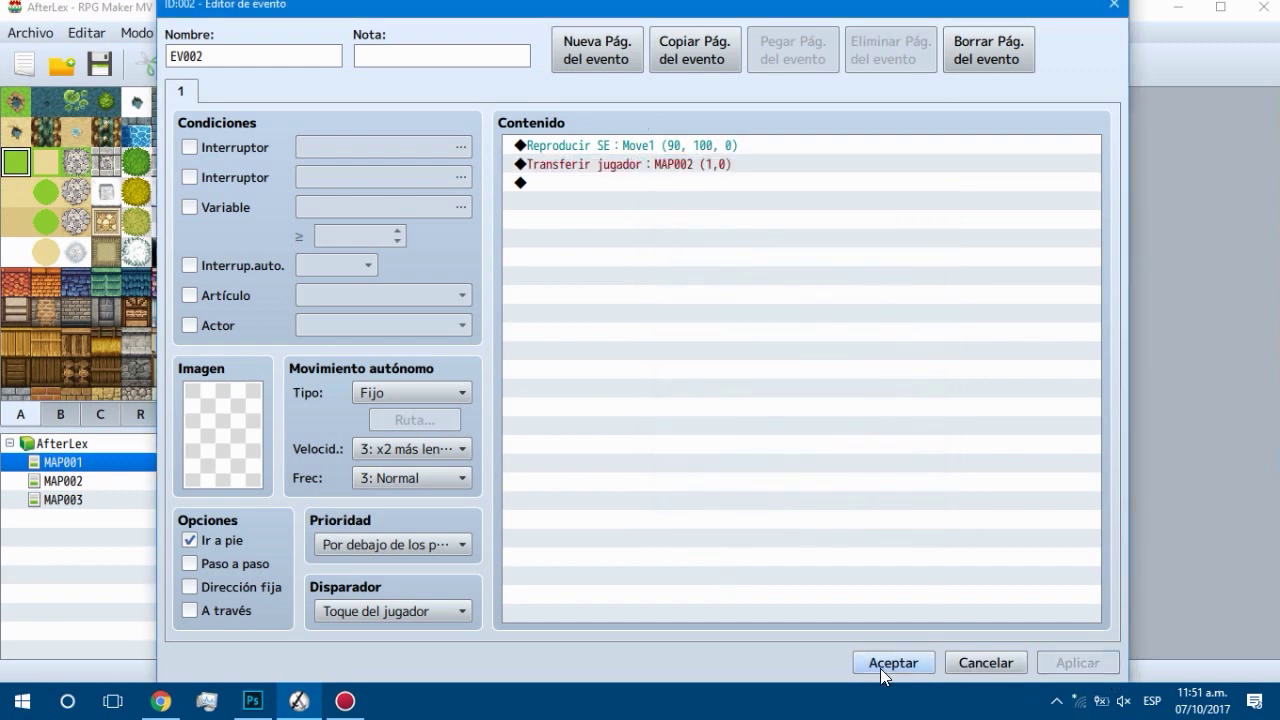
click(892, 662)
Step: Save the changes and playtest the game, walking the party down the path into MAP002 and around its entrance, and close the playtest
click(967, 70)
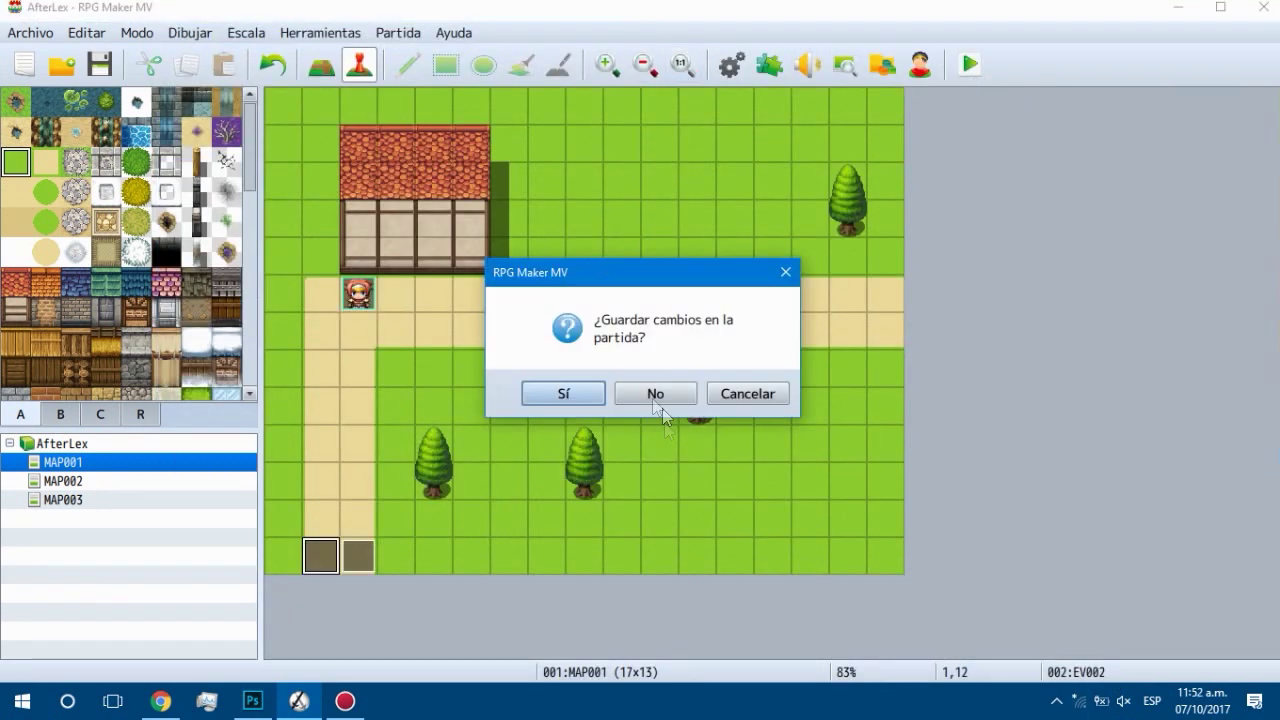
click(576, 390)
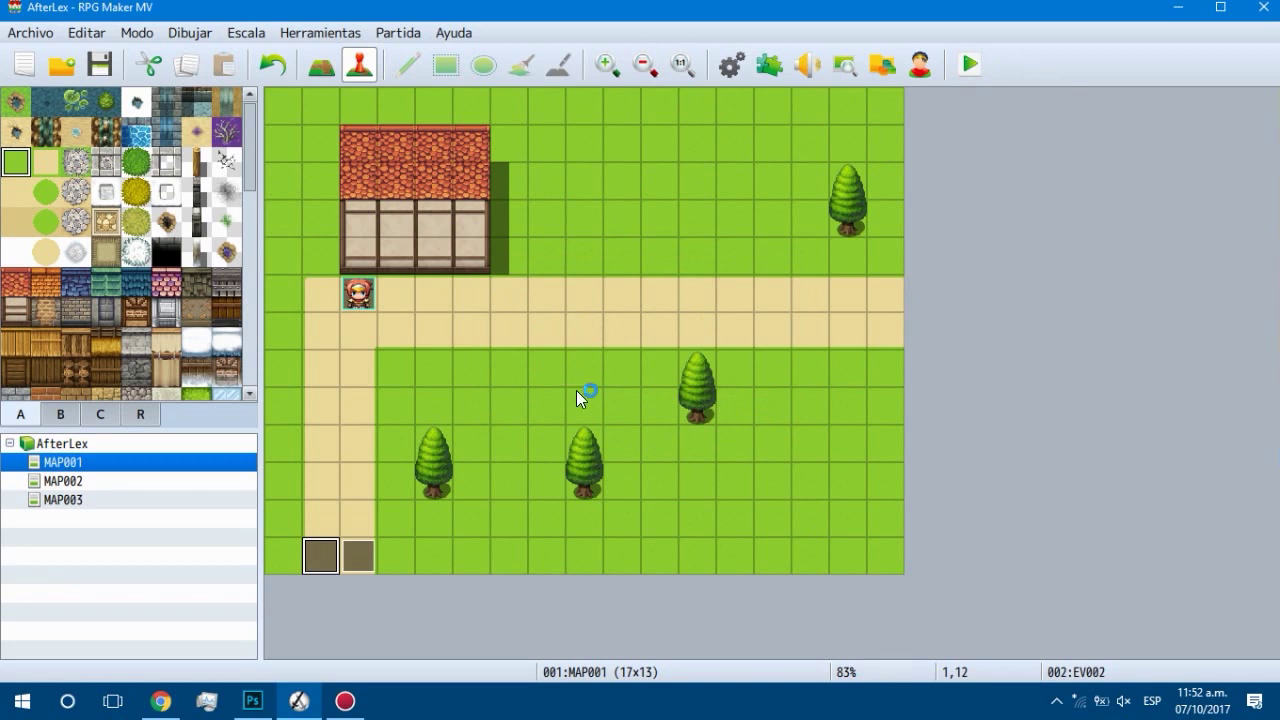
key(Left)
key(Down)
key(Down)
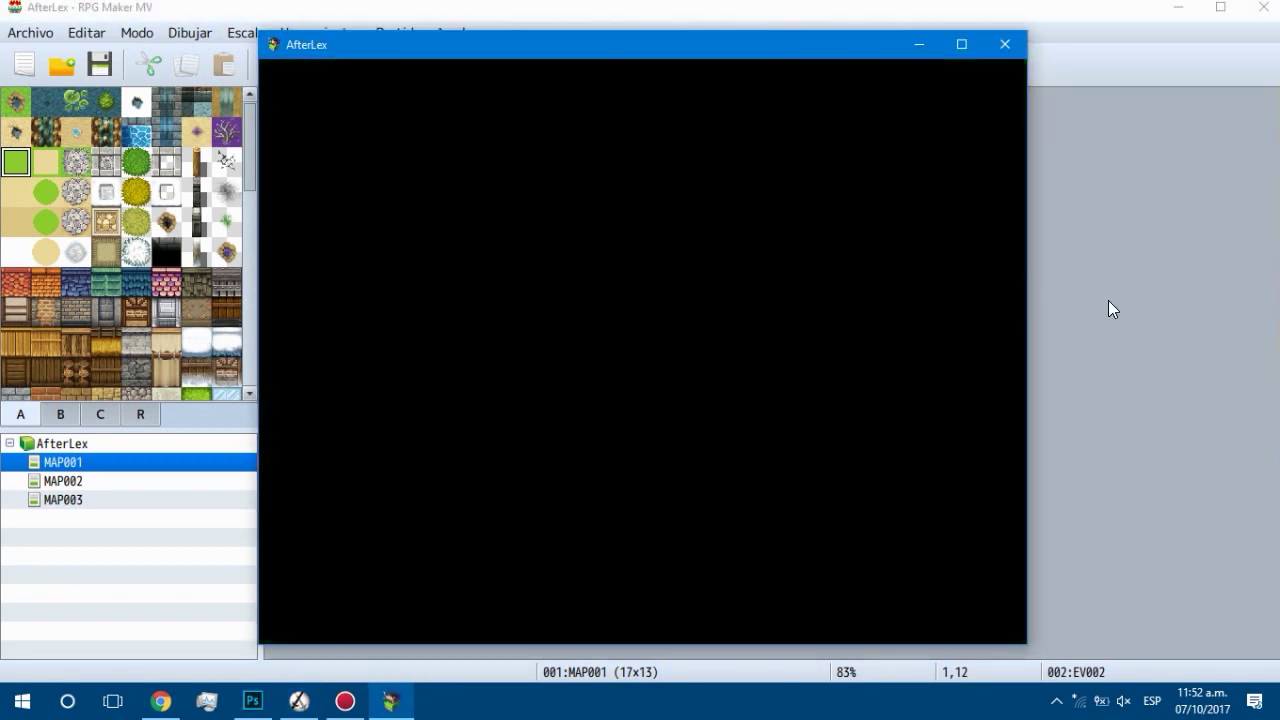
key(Down)
key(Up)
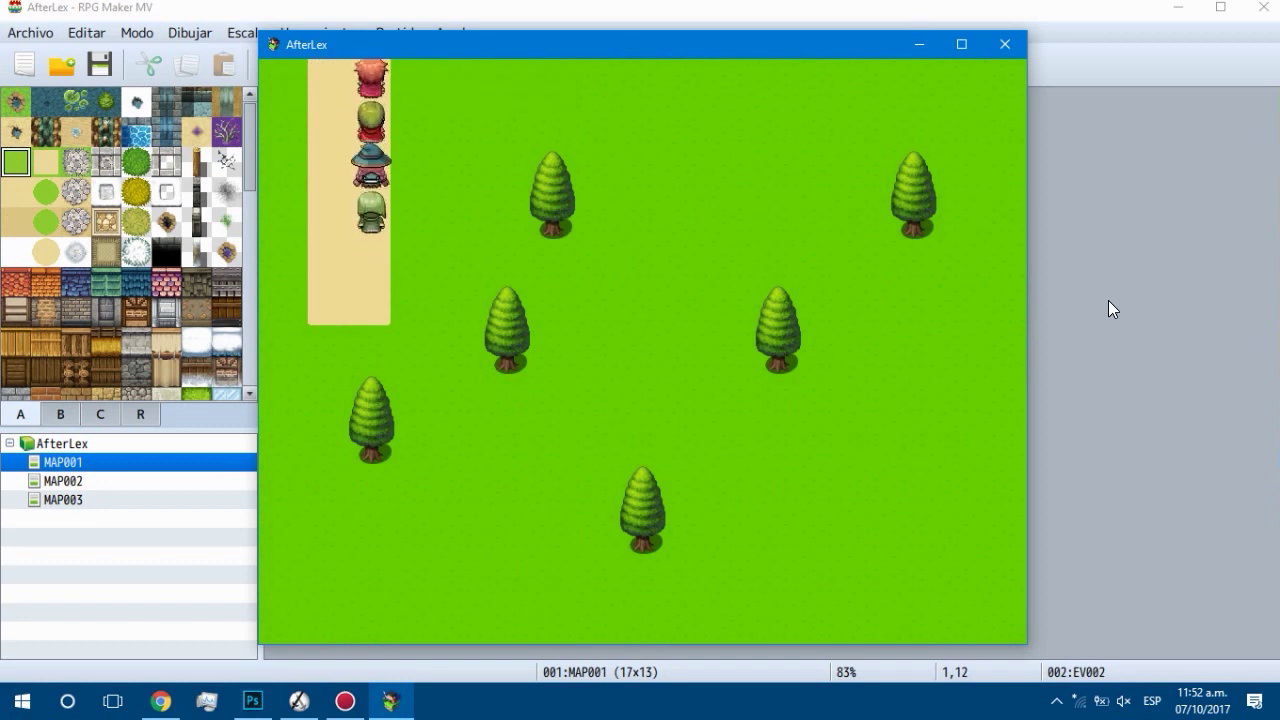
key(Left)
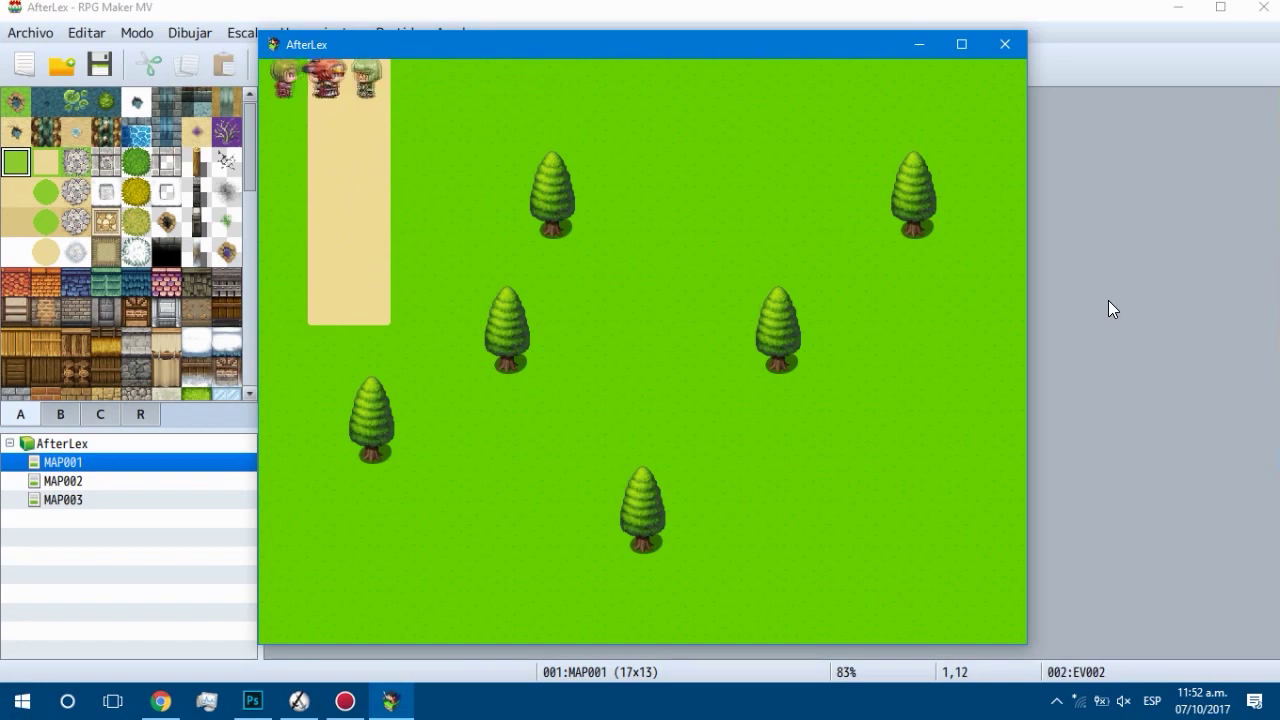
key(Right)
key(Down)
key(Left)
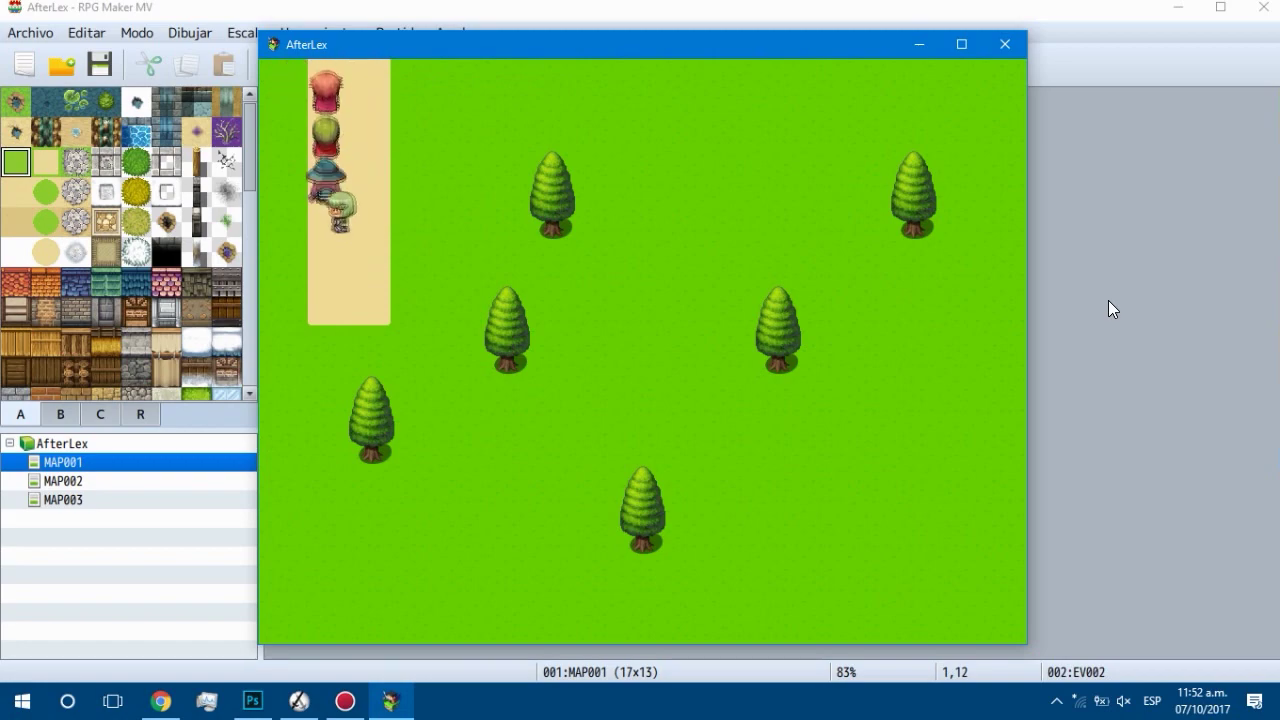
key(Escape)
key(Escape)
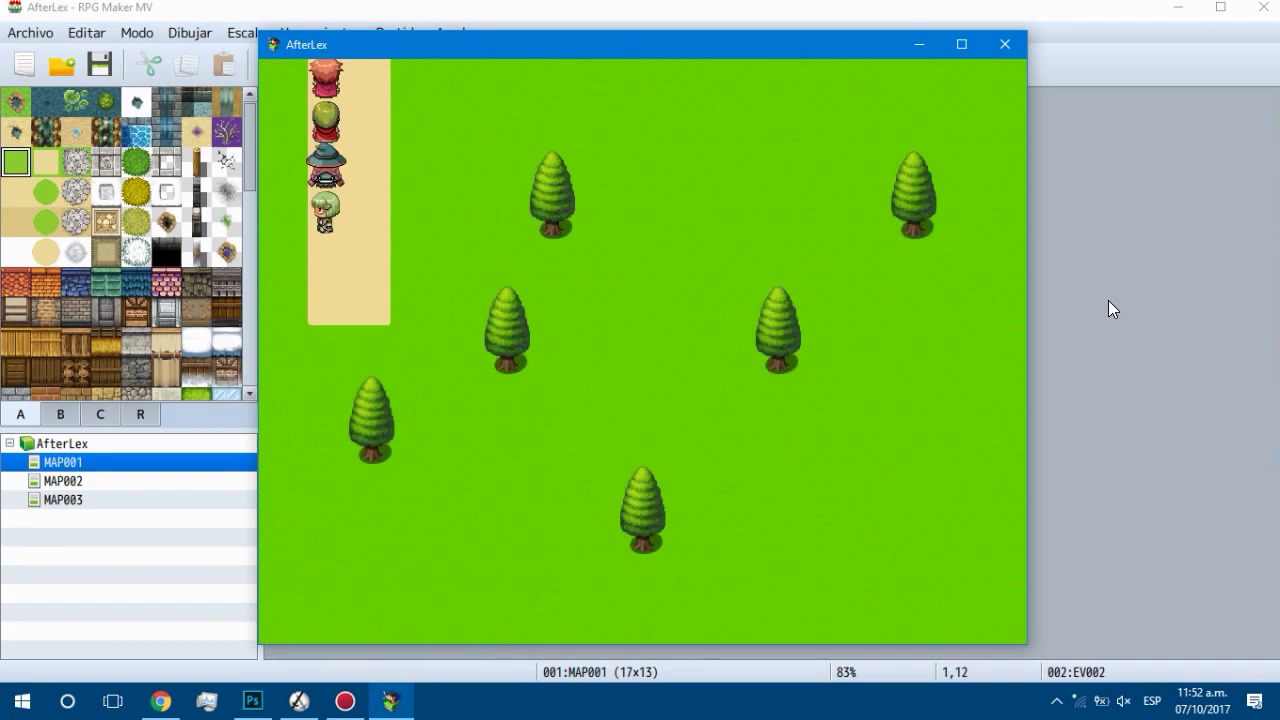
click(1004, 45)
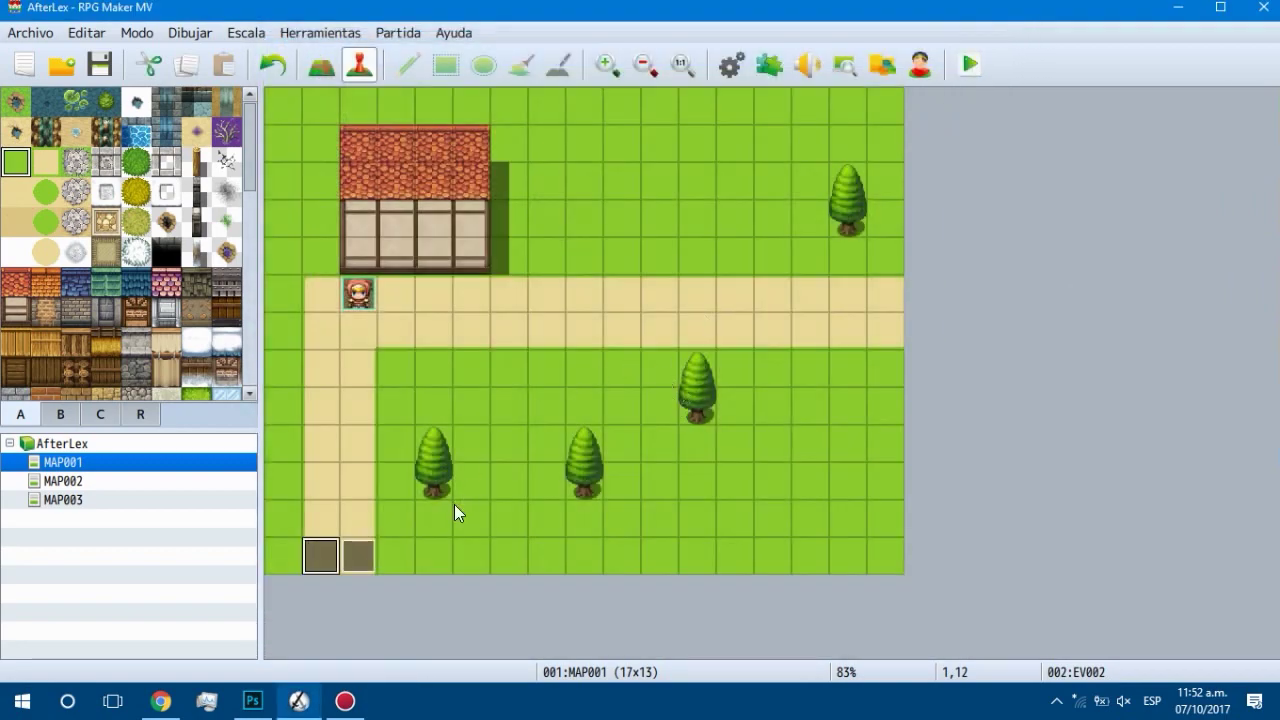
Step: Copy the transfer event from MAP001's tile (1,12) onto MAP002's path tiles (1,0) and (2,0)
double_click(336, 558)
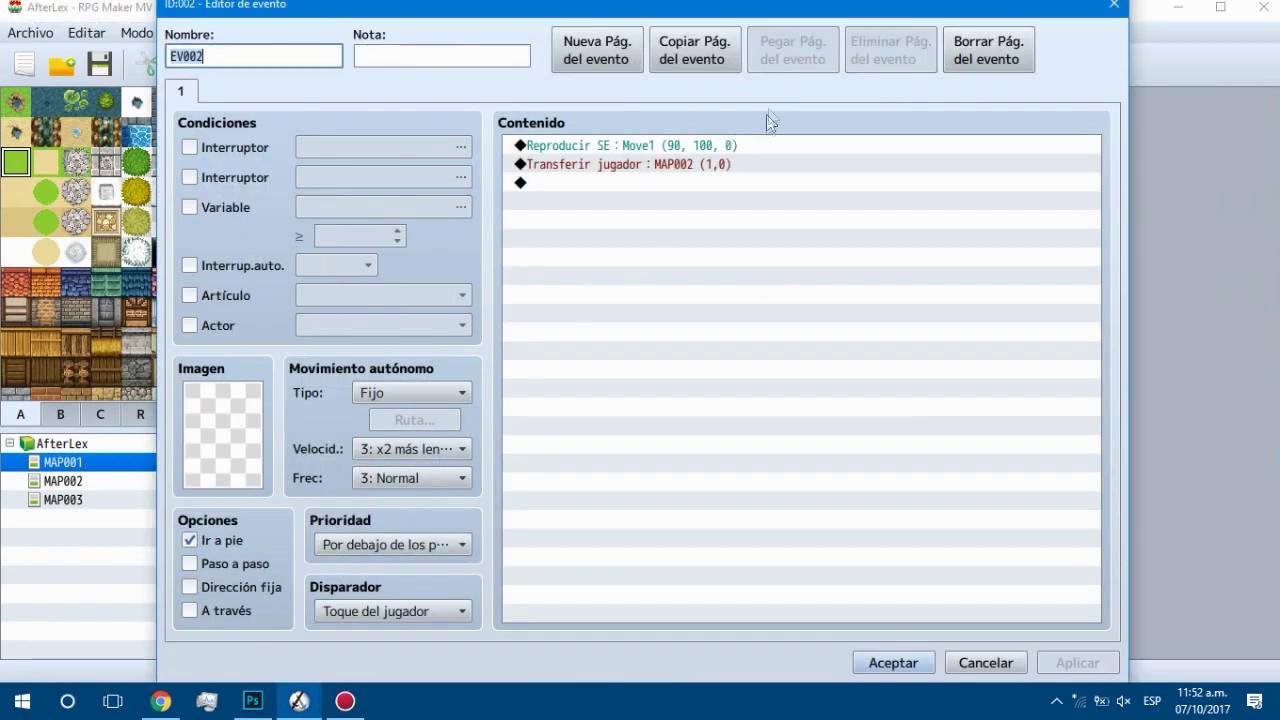
click(1113, 4)
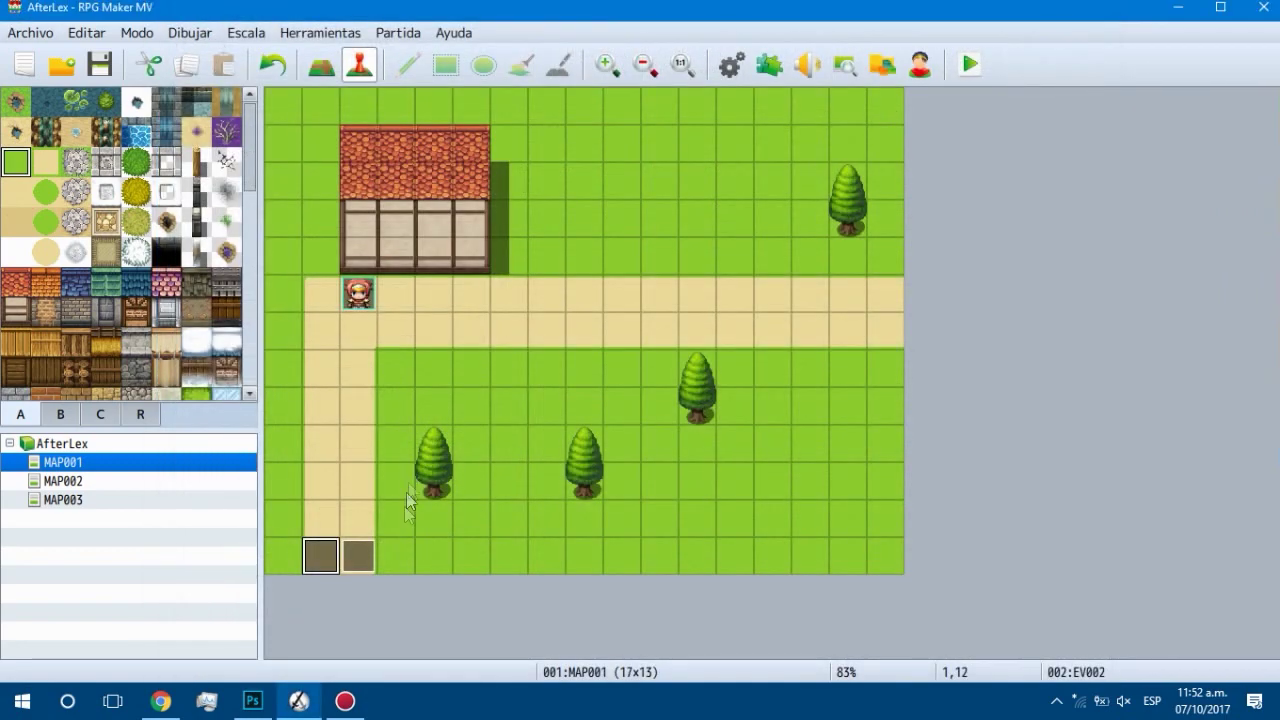
click(136, 482)
click(320, 104)
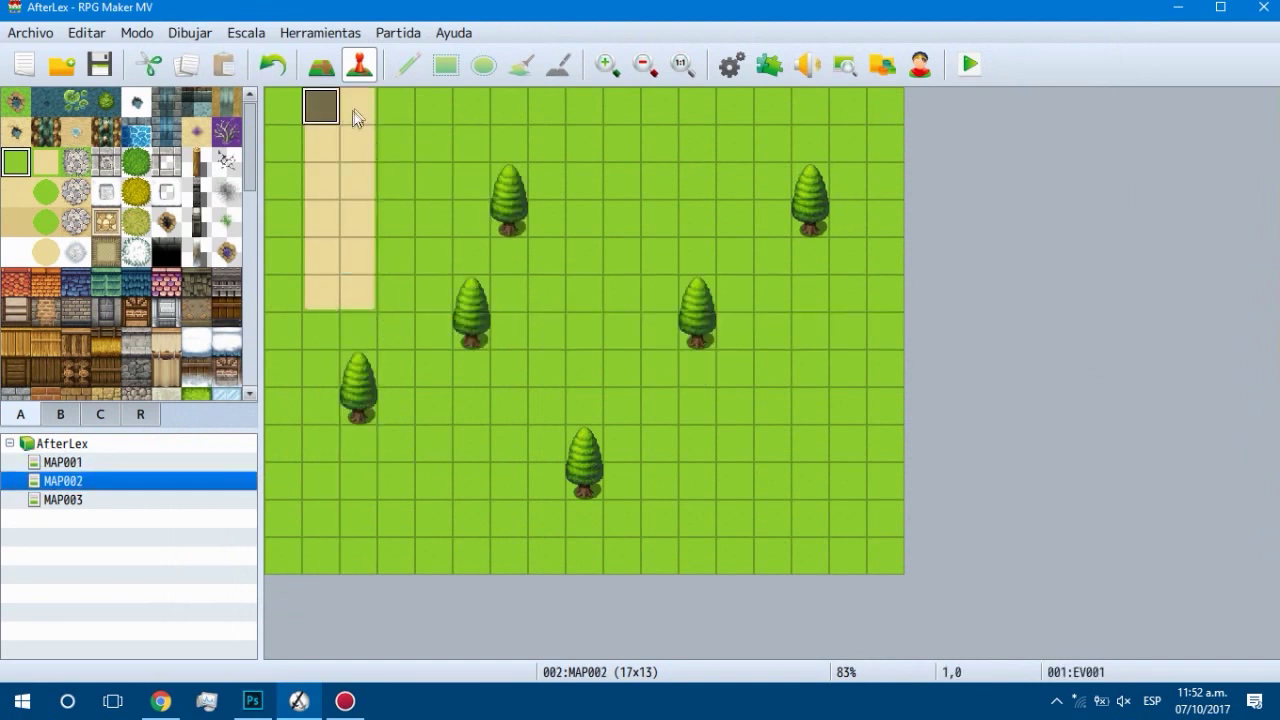
Step: Change the transfer destination of MAP002's event on tile (1,0) to MAP001 (1,12), accept it, and open the event on tile (2,0)
double_click(320, 104)
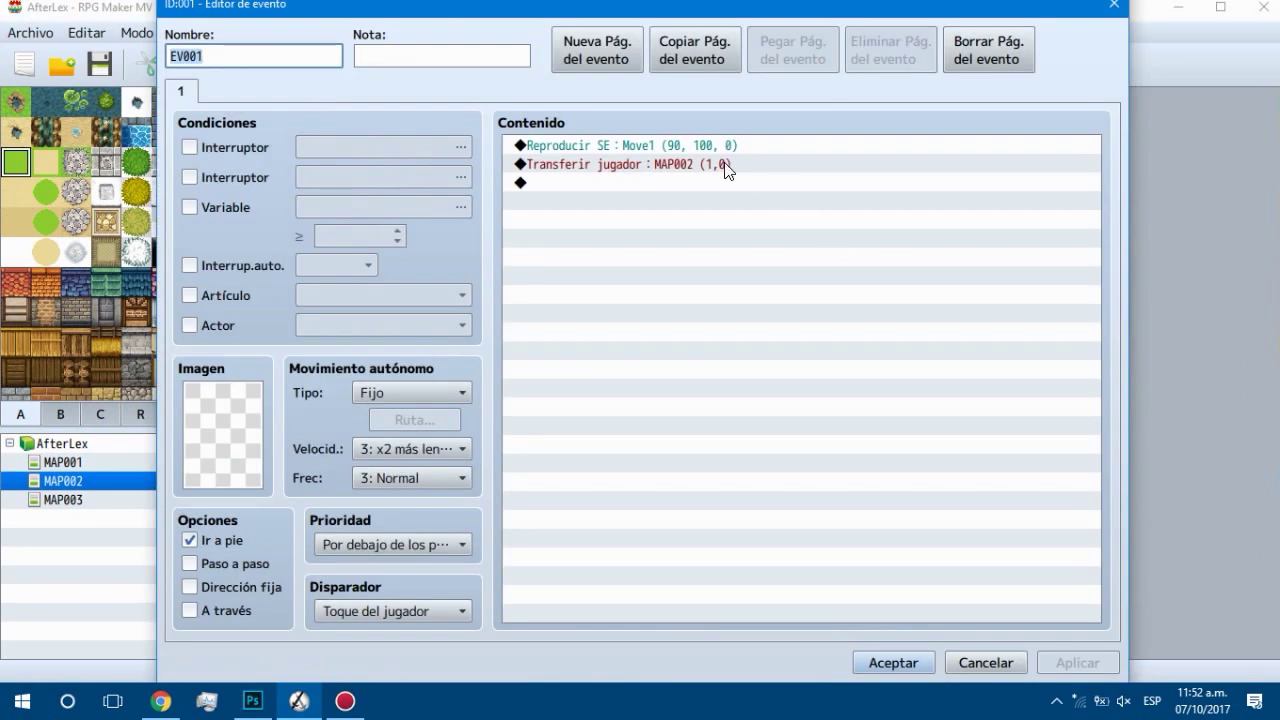
click(727, 170)
click(760, 195)
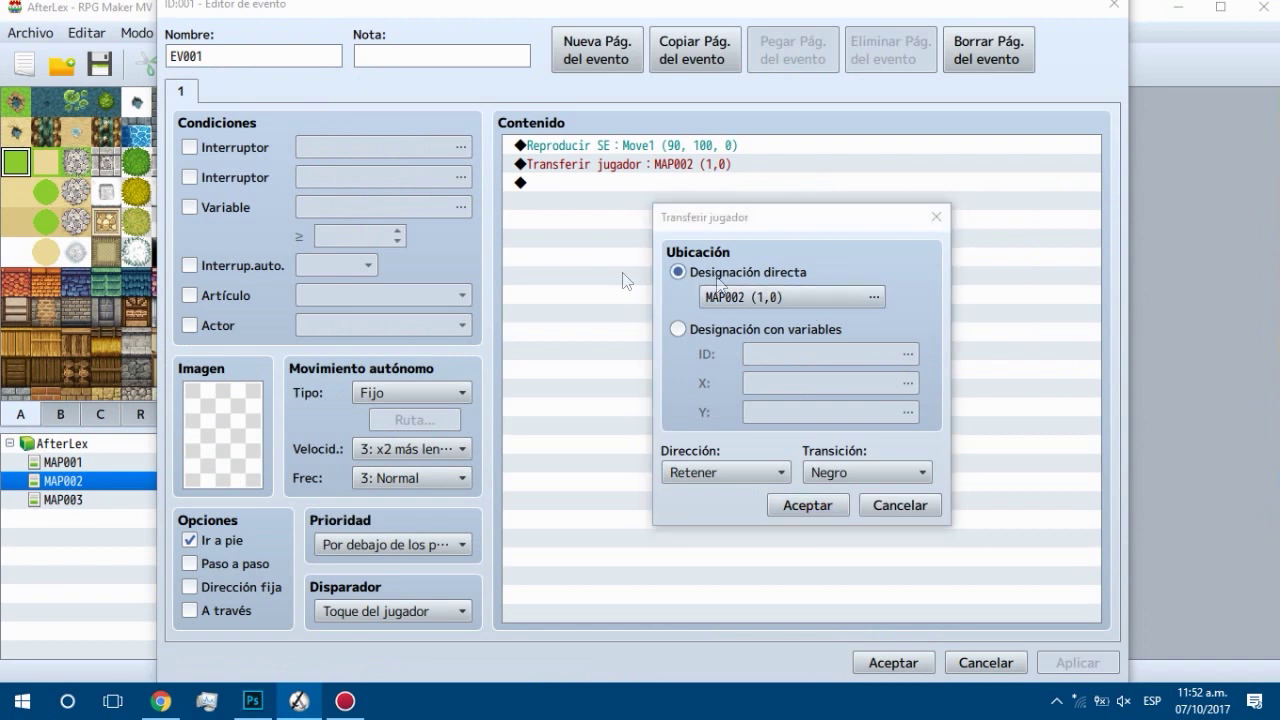
click(766, 286)
click(277, 75)
double_click(523, 320)
click(820, 505)
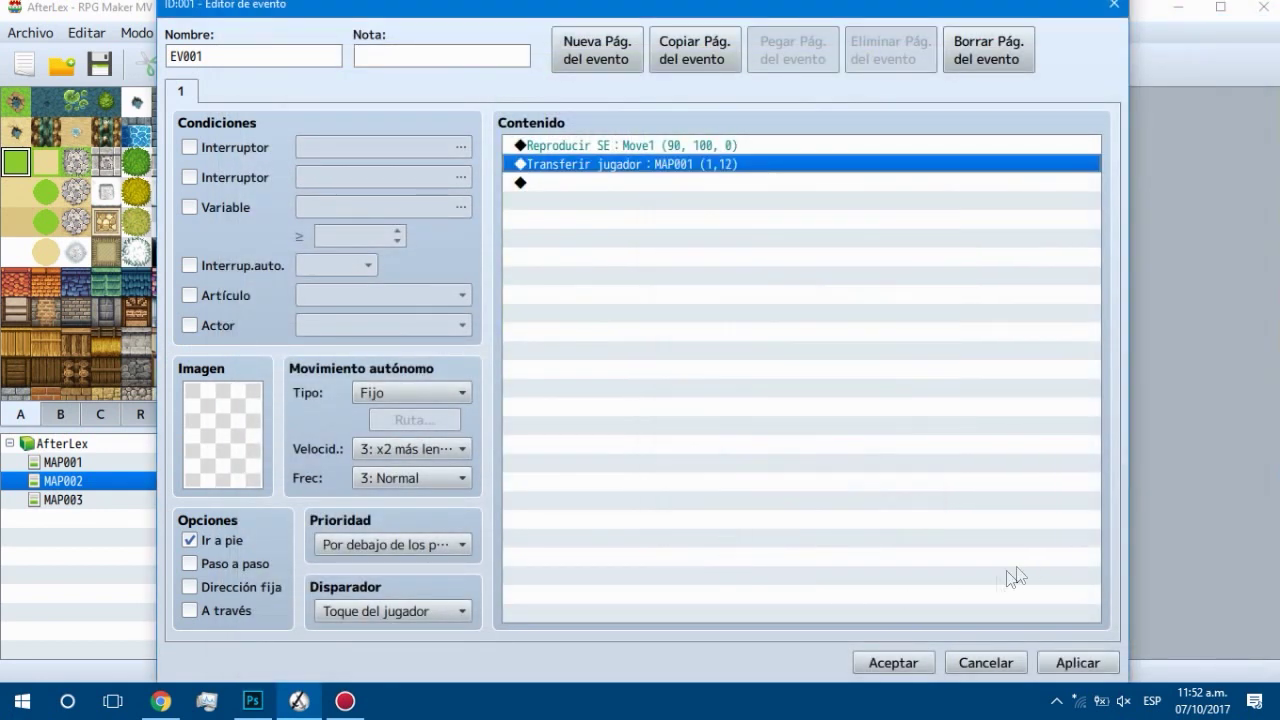
click(1064, 657)
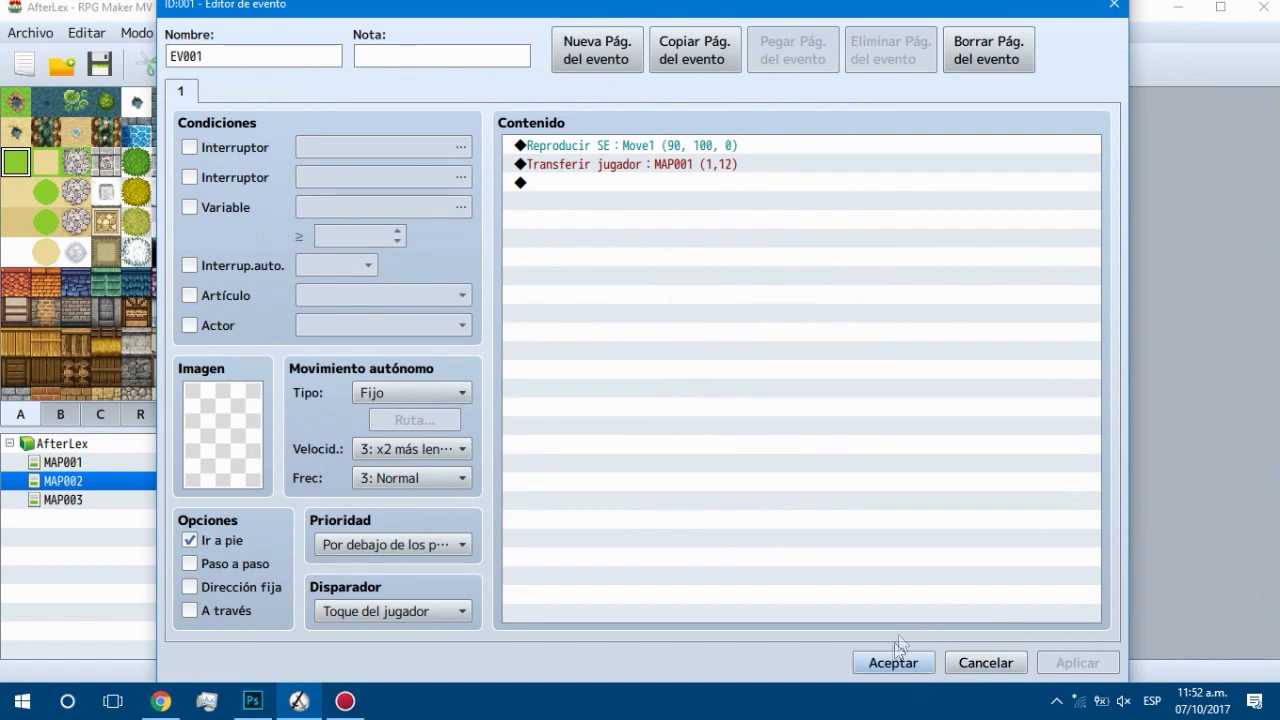
click(893, 662)
double_click(362, 122)
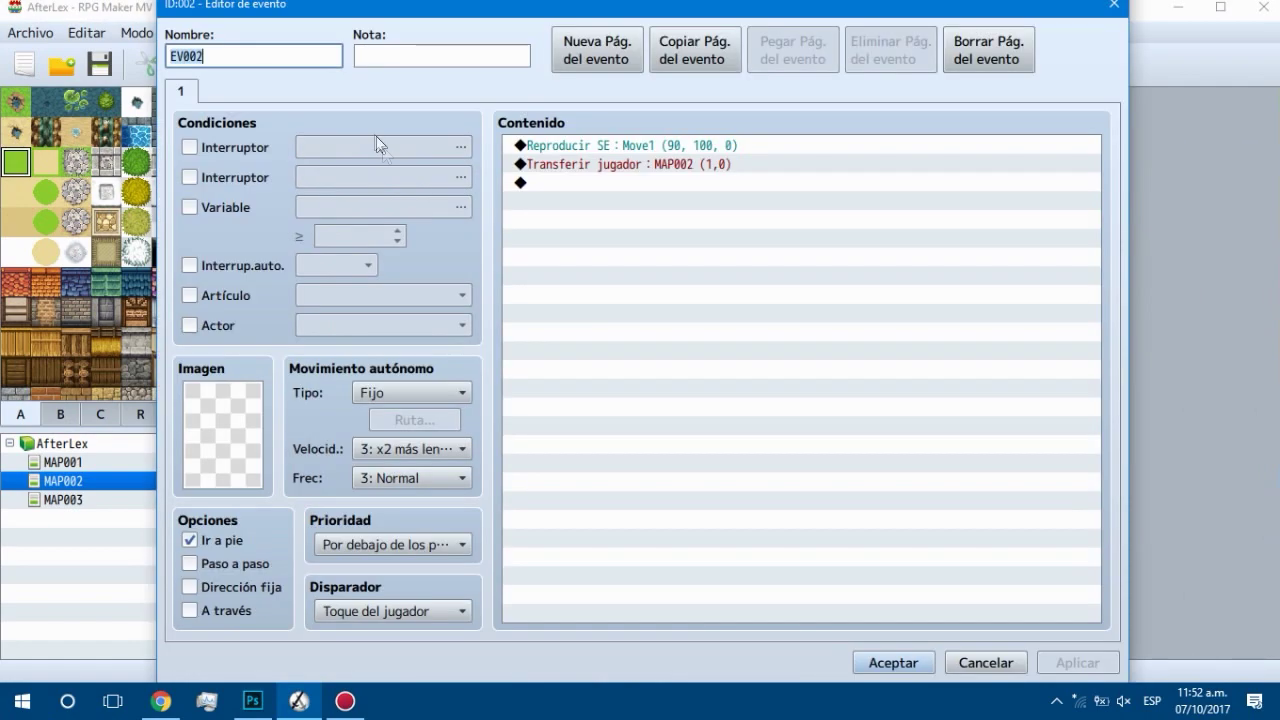
double_click(630, 164)
key(Escape)
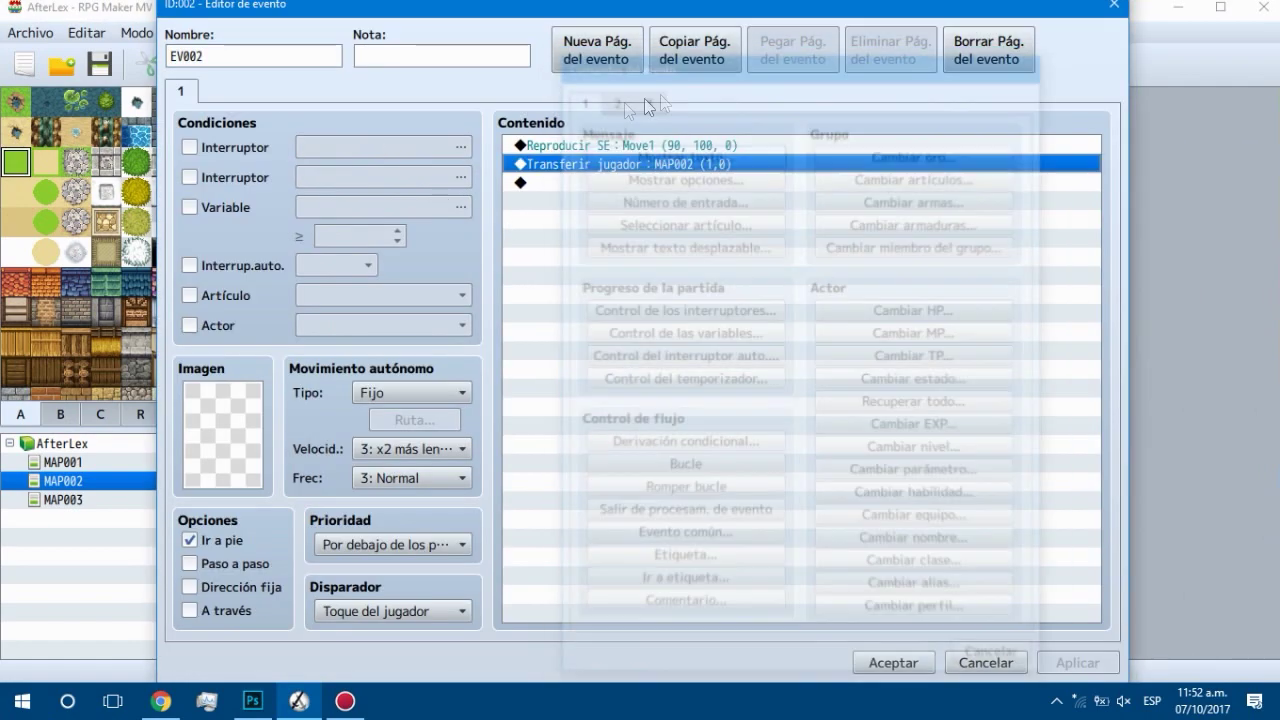
key(Return)
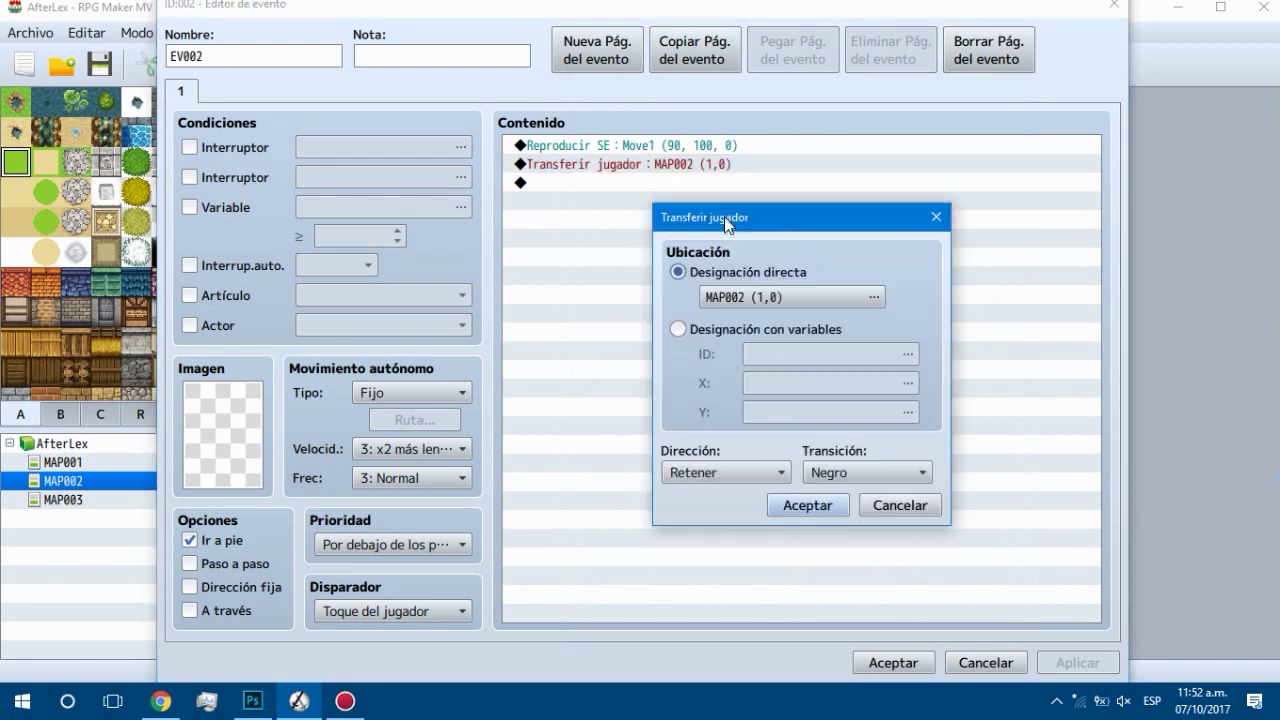
click(784, 304)
double_click(546, 50)
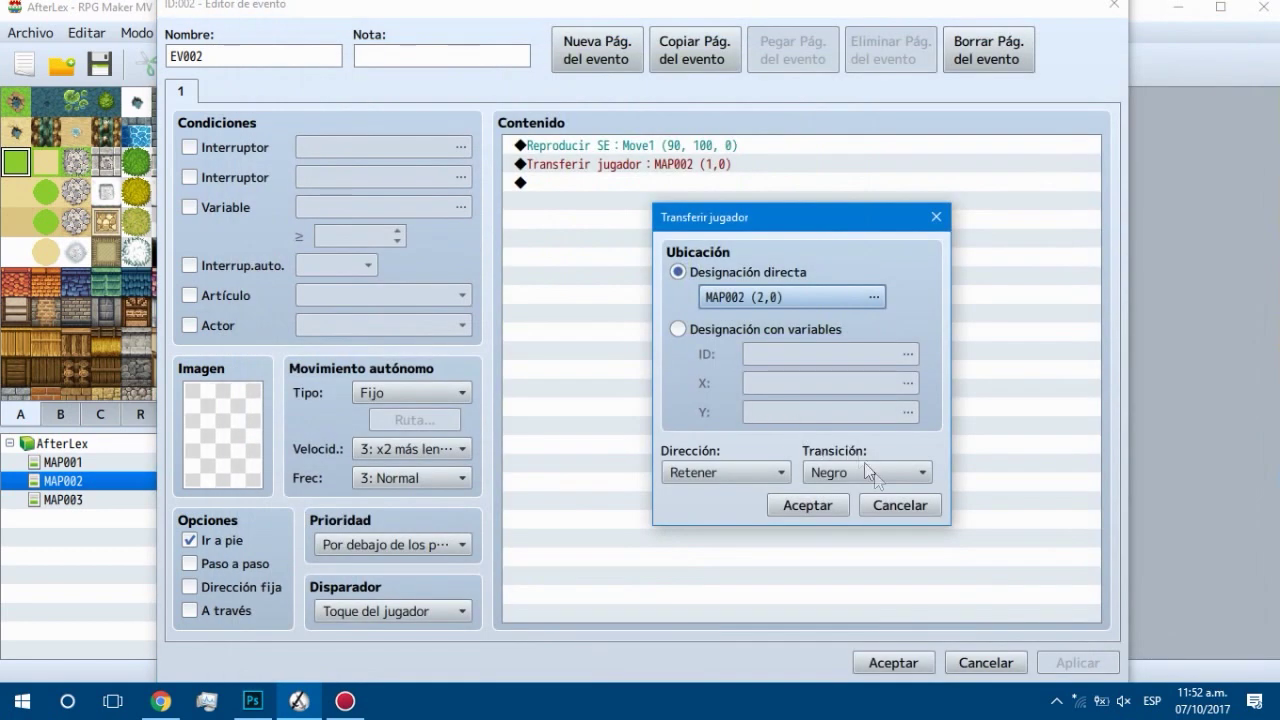
click(899, 505)
Step: Change EV002's transfer destination to MAP001 (2,12), choose Toque del jugador as its trigger, and accept the event
key(Return)
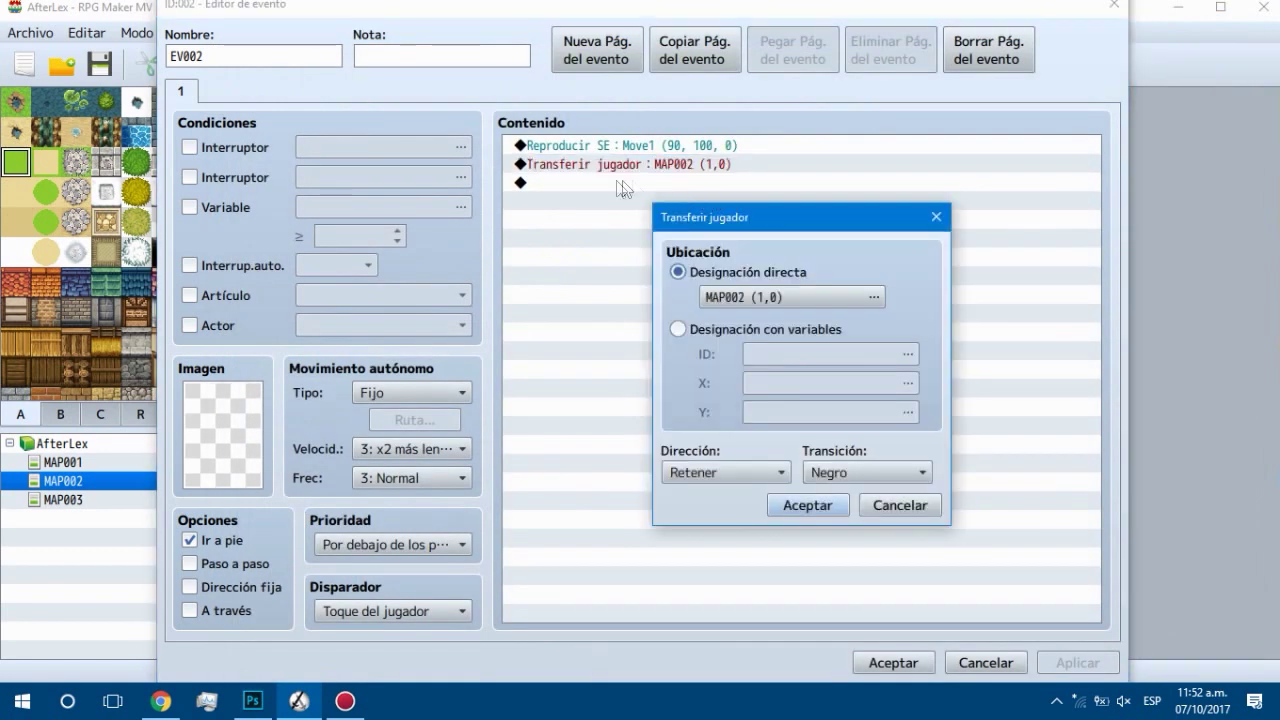
click(810, 290)
click(376, 70)
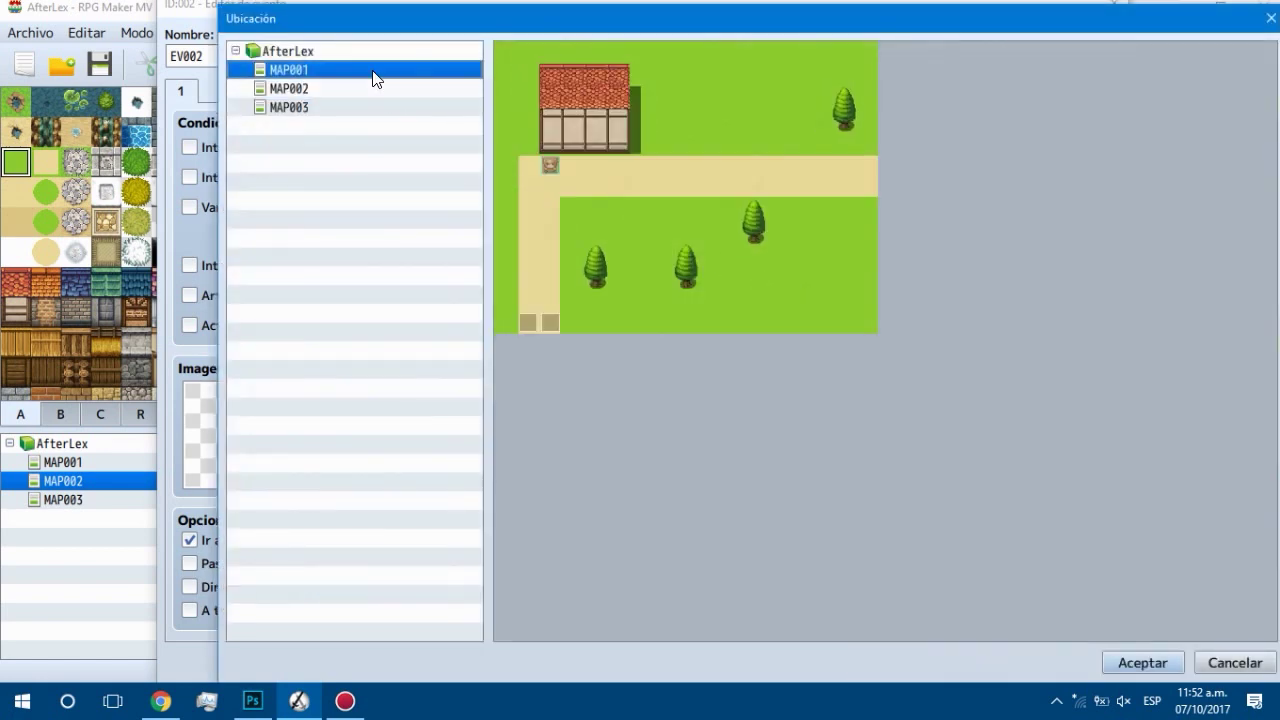
double_click(558, 316)
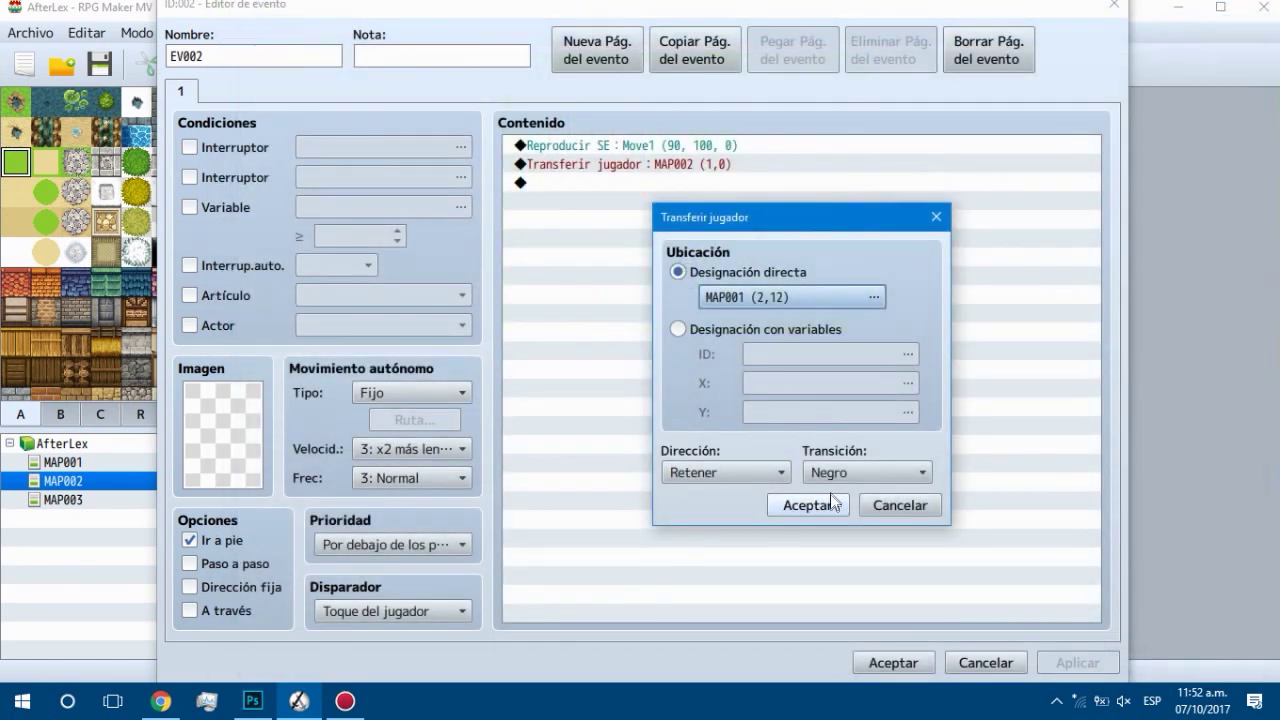
click(831, 502)
click(462, 612)
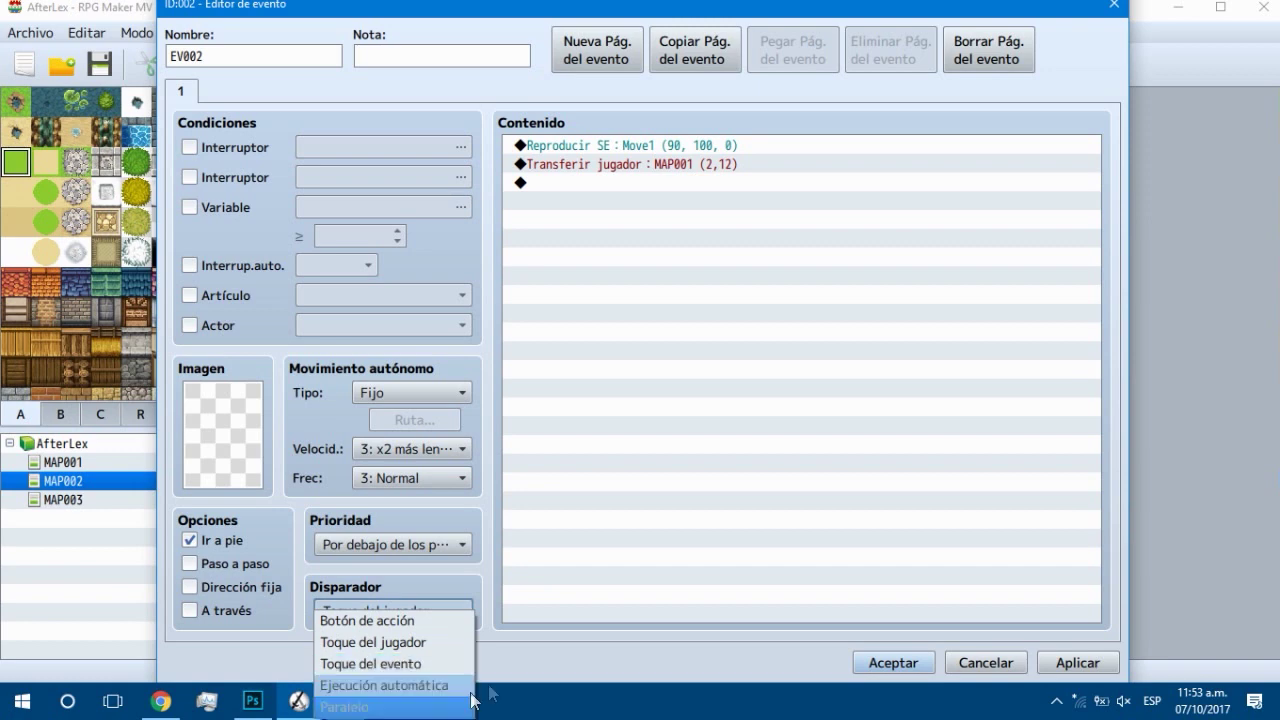
click(440, 643)
click(1080, 666)
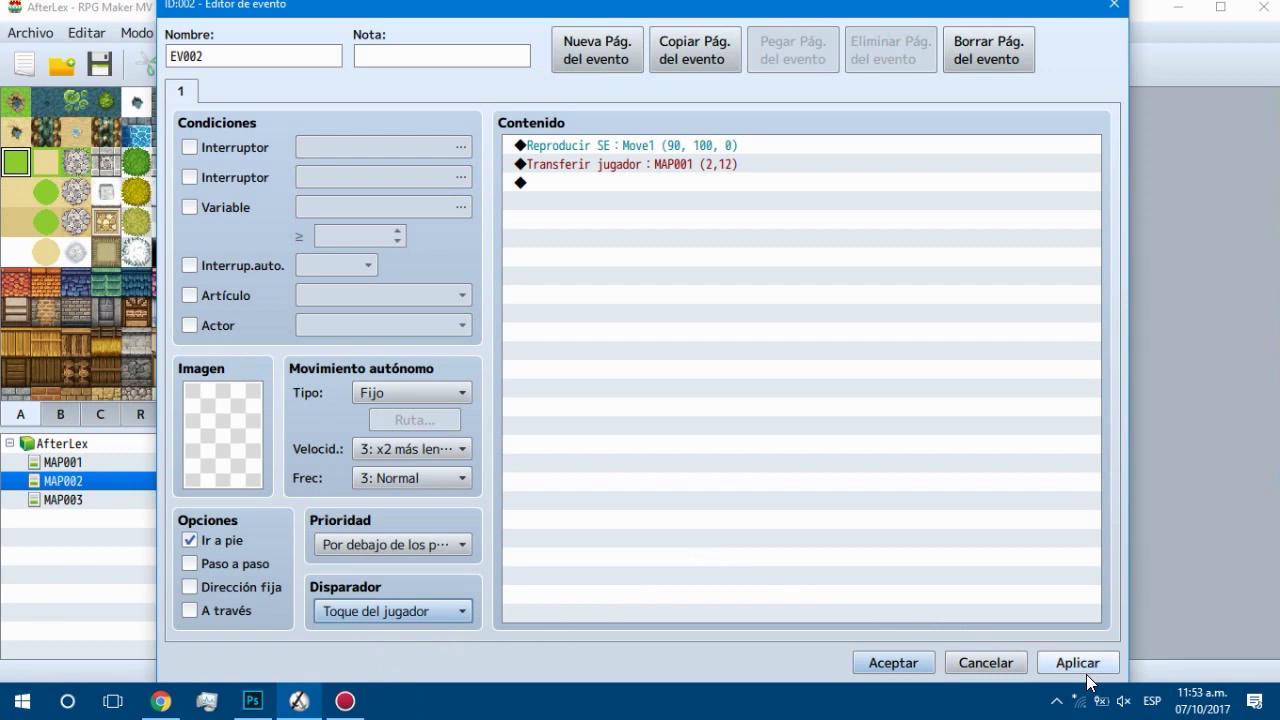
click(884, 661)
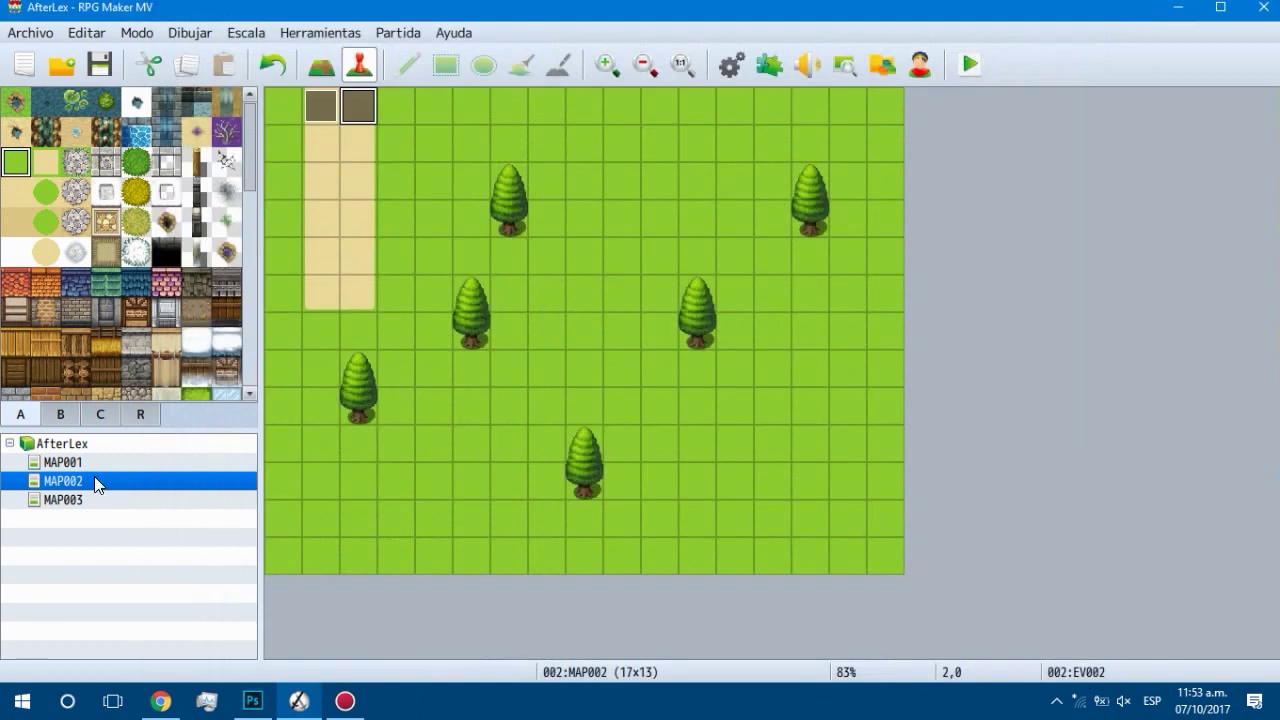
Step: Save the changes and playtest the game, walking the party back and forth between MAP001 and MAP002, and close the playtest
click(79, 463)
click(982, 62)
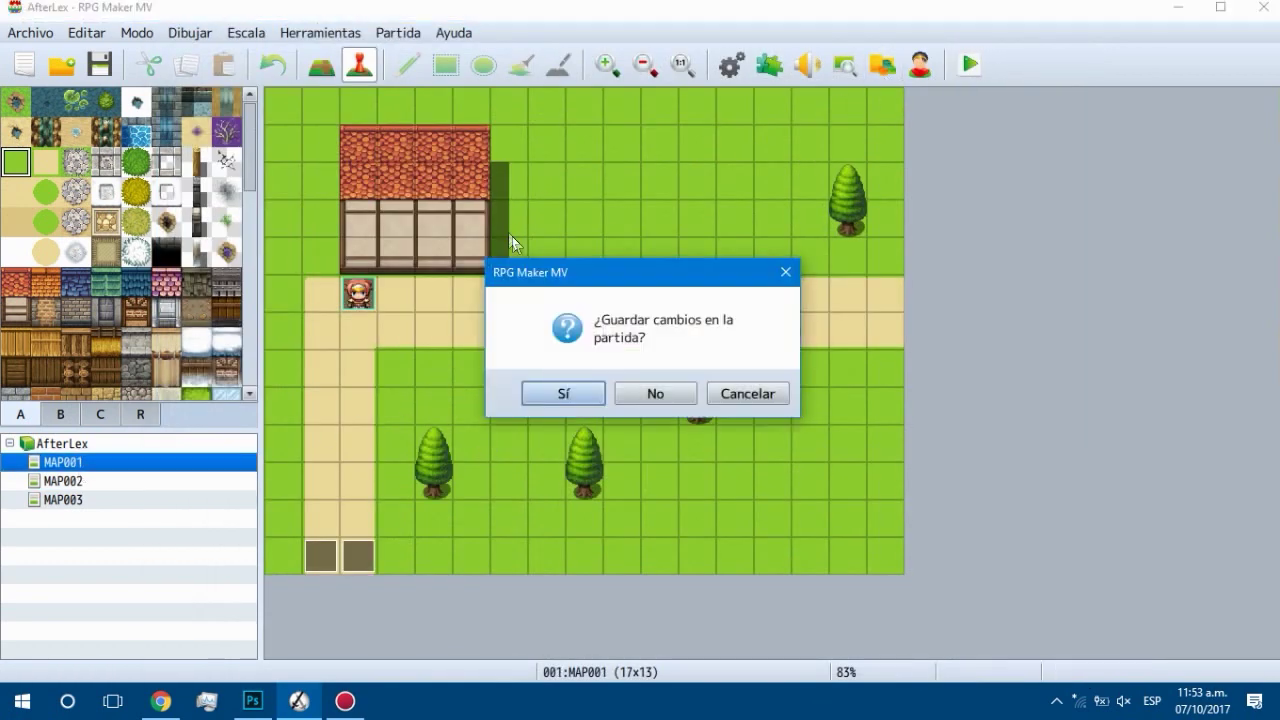
click(576, 390)
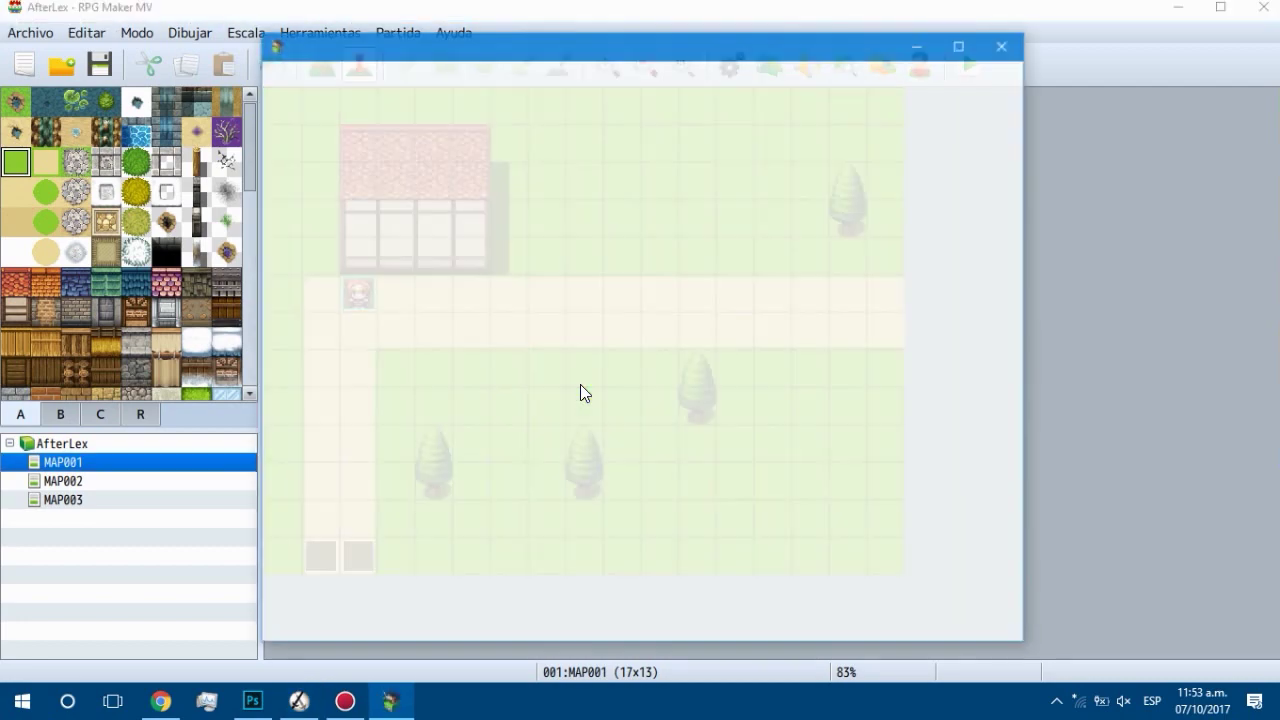
key(Down)
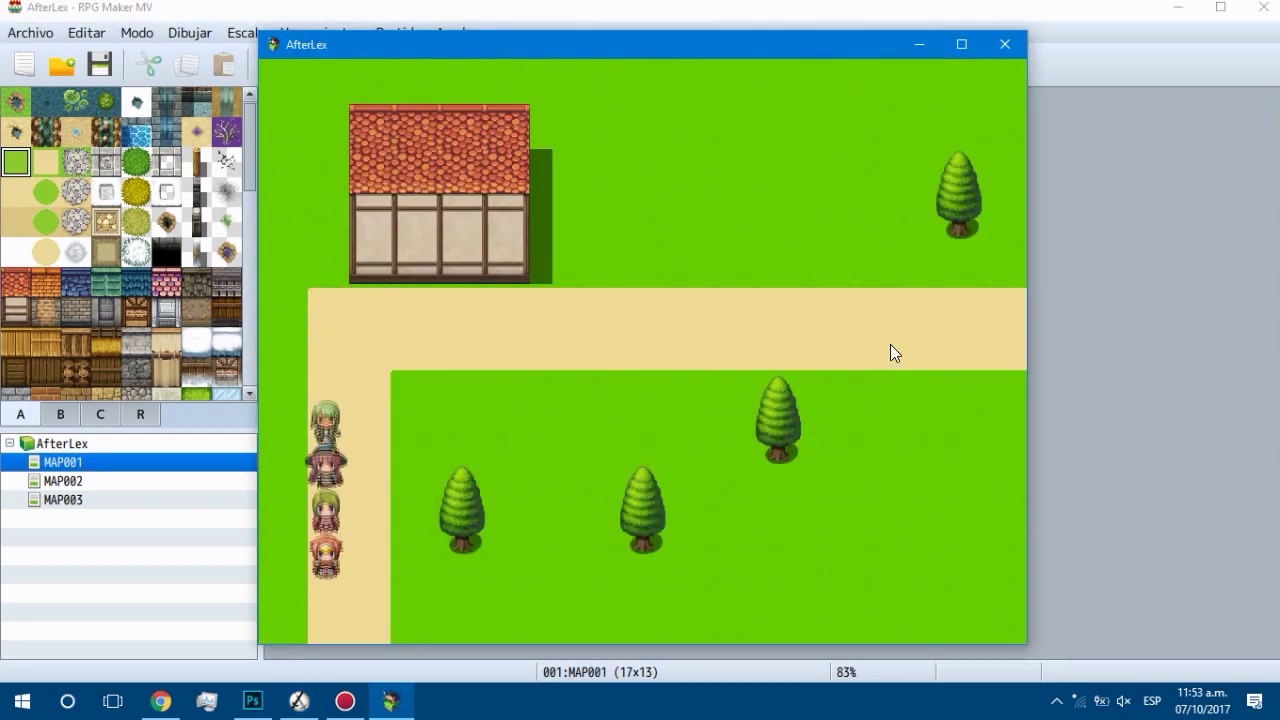
key(Down)
key(Up)
key(Down)
key(Up)
key(Down)
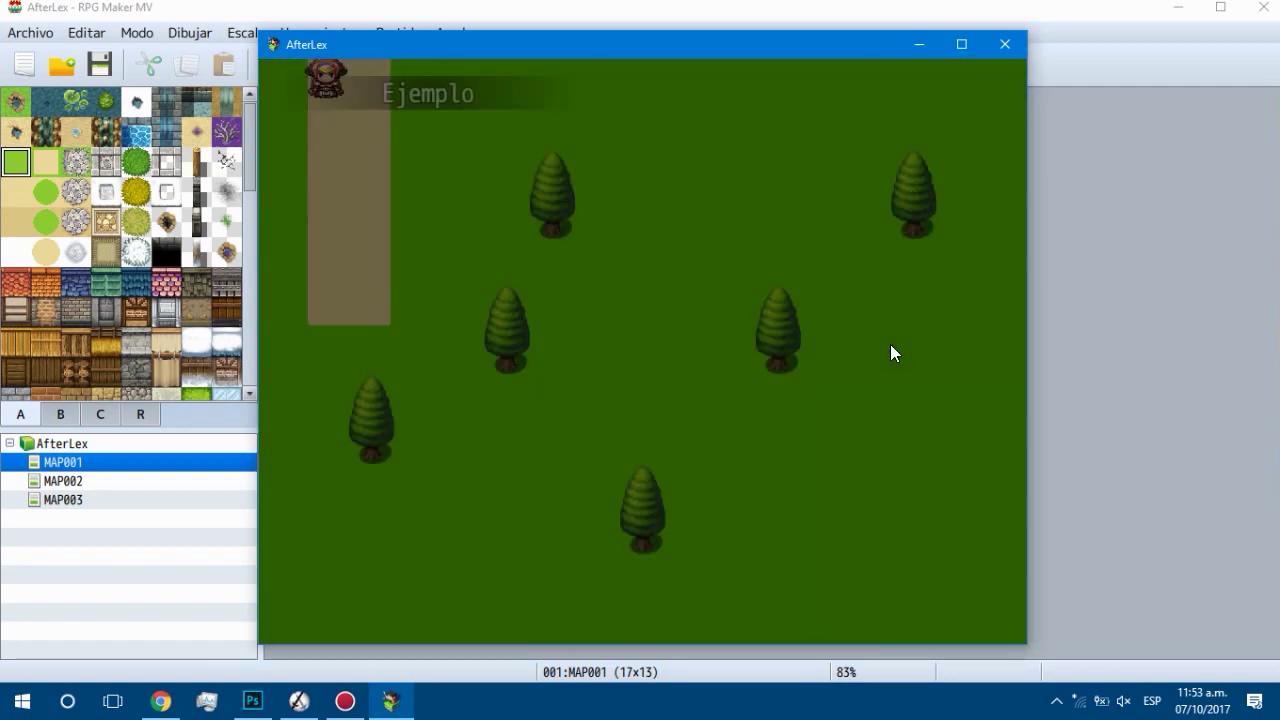
key(Up)
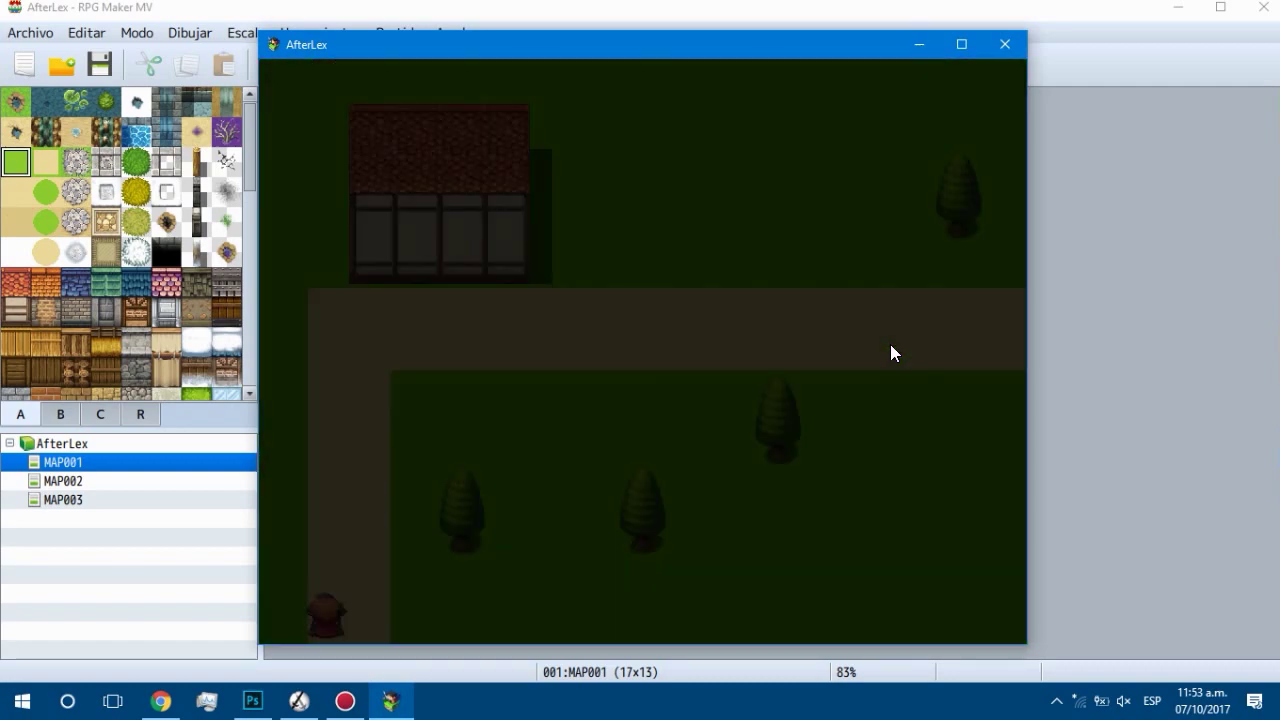
key(Down)
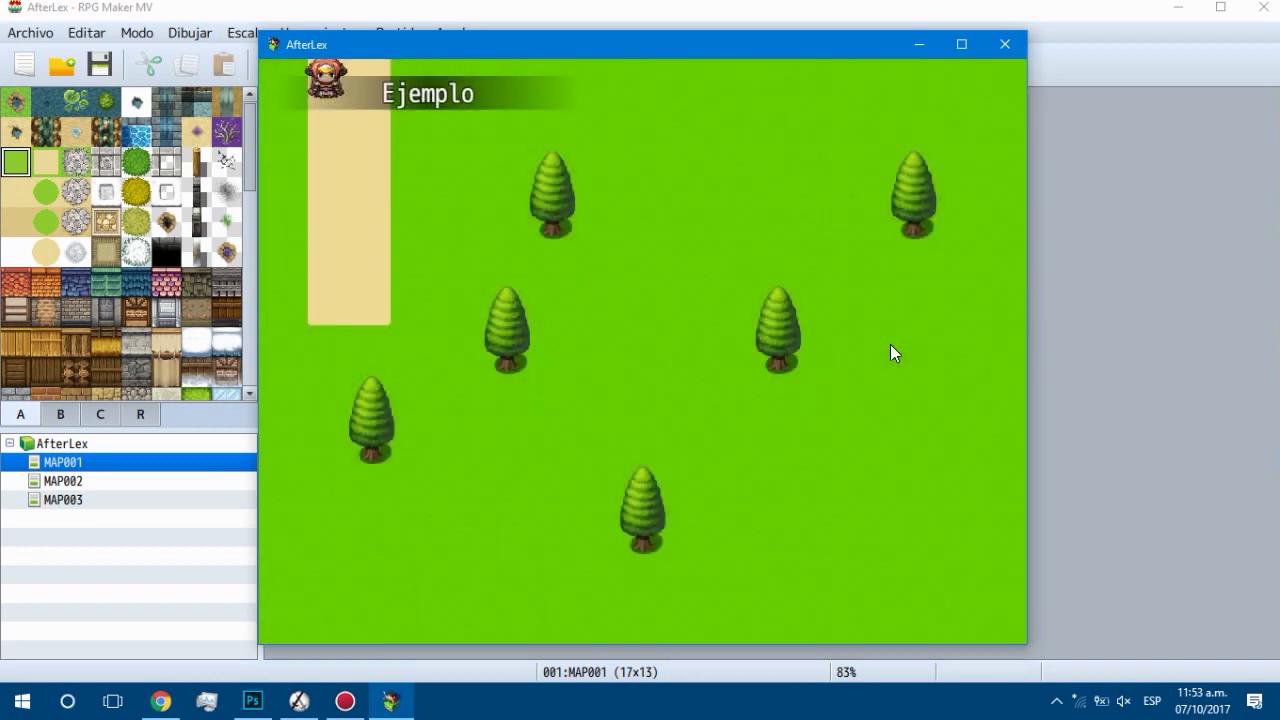
key(Up)
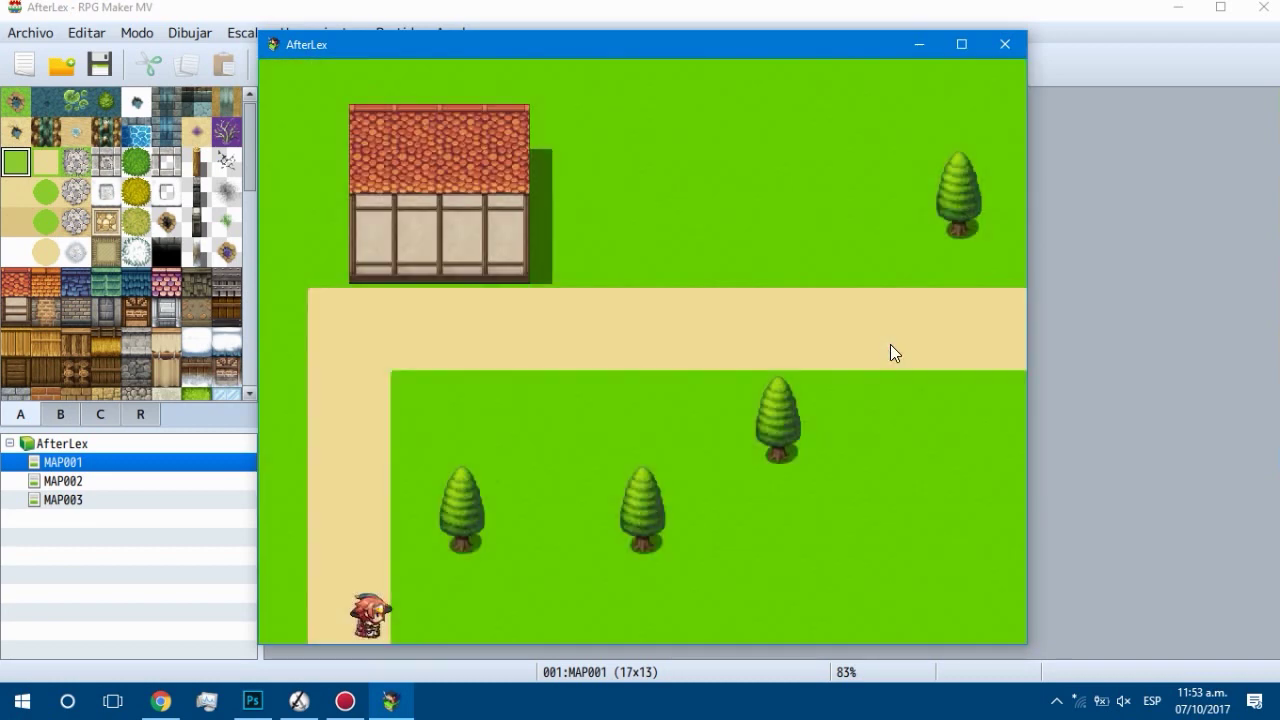
key(Down)
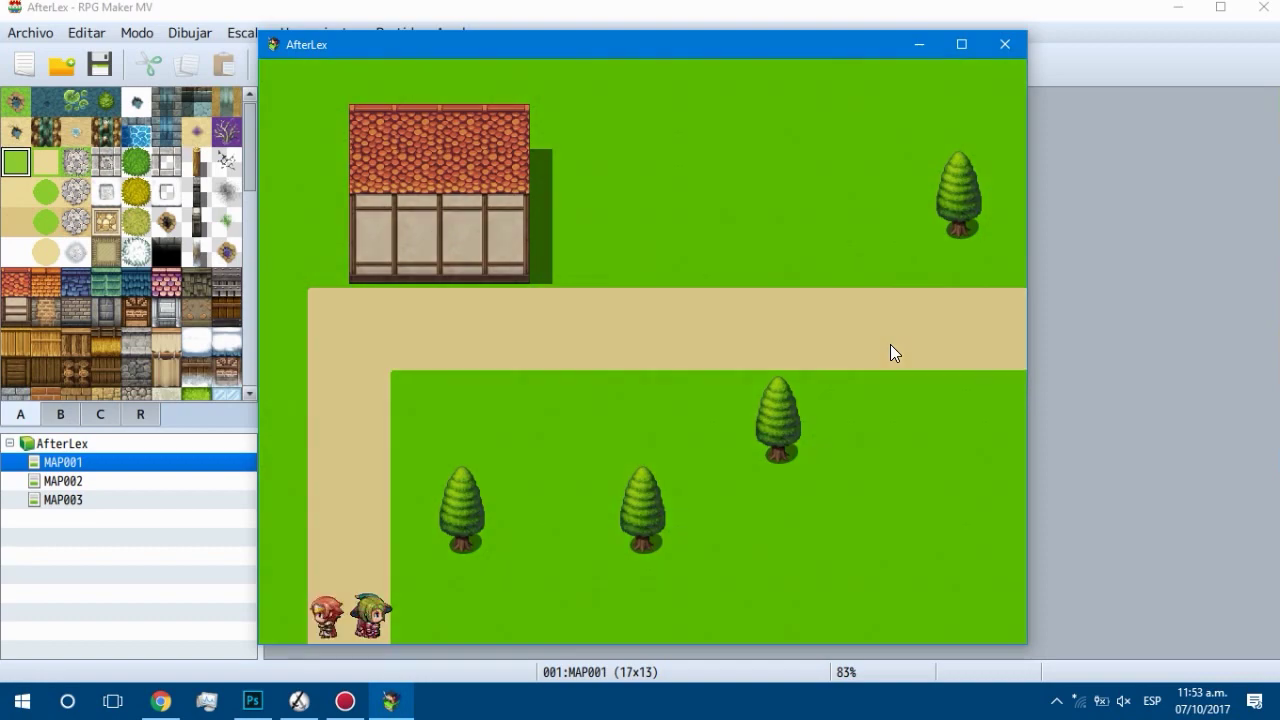
key(Up)
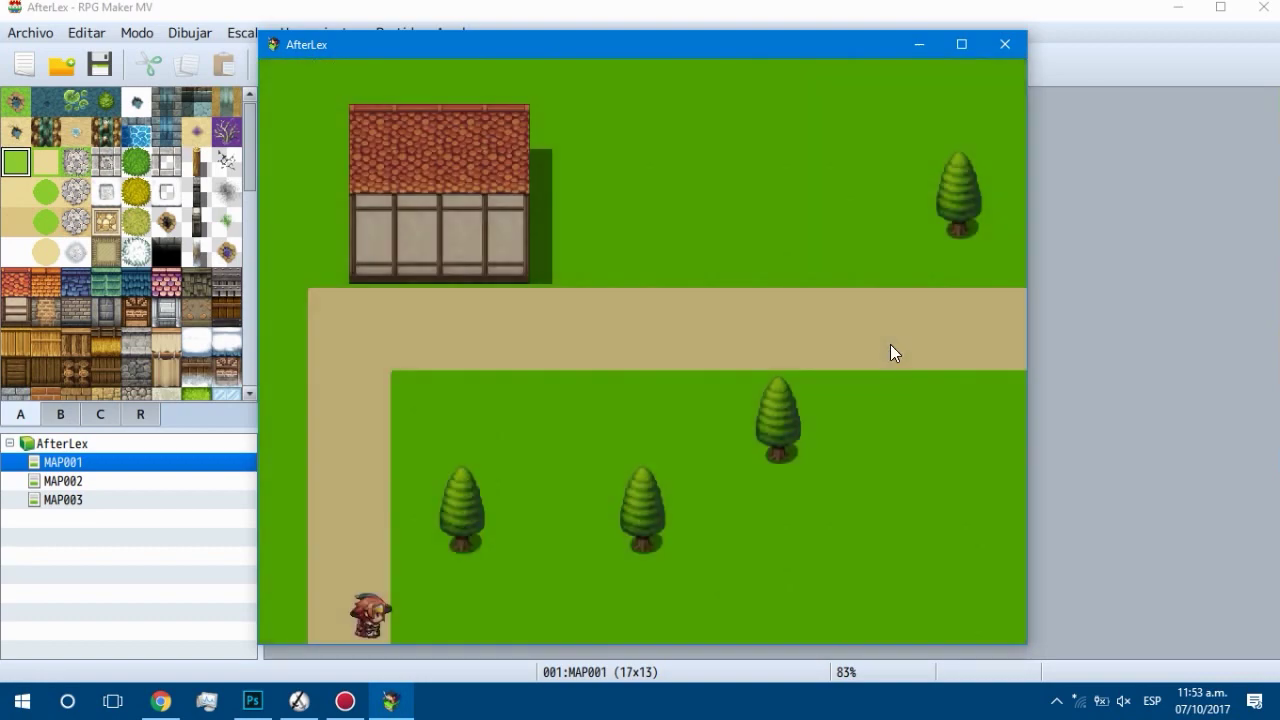
key(Down)
key(Up)
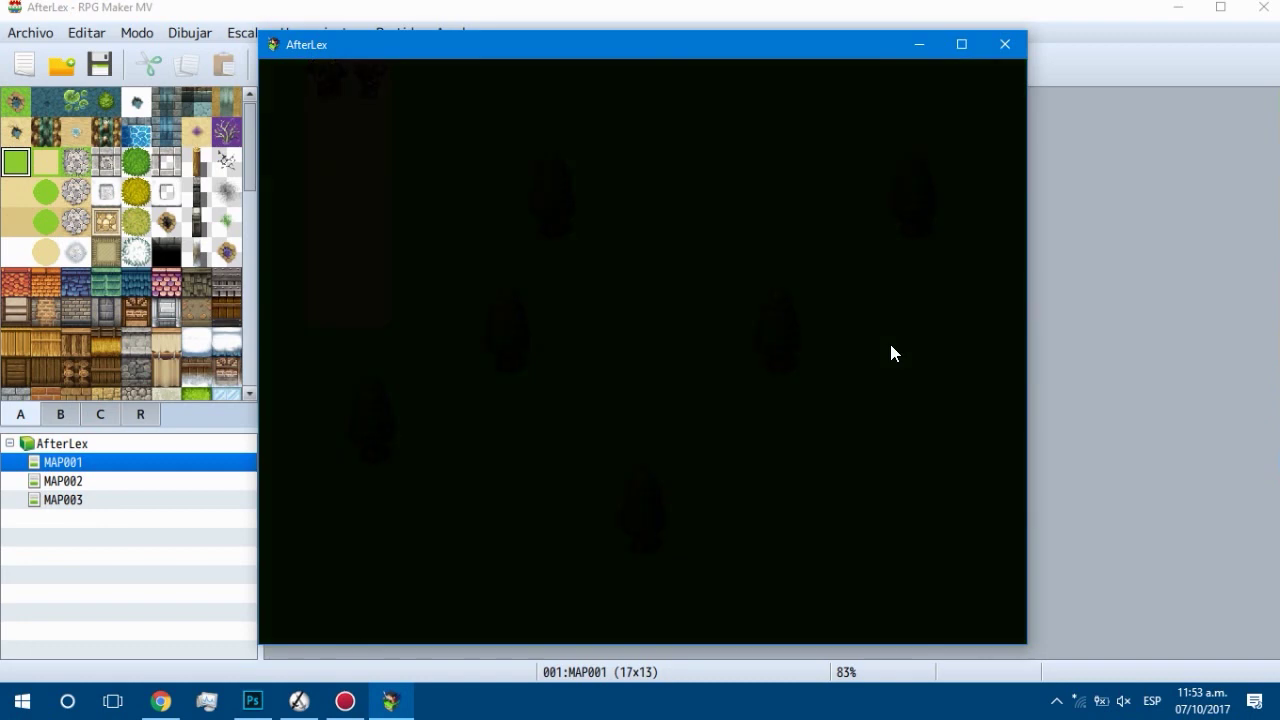
key(Down)
key(Up)
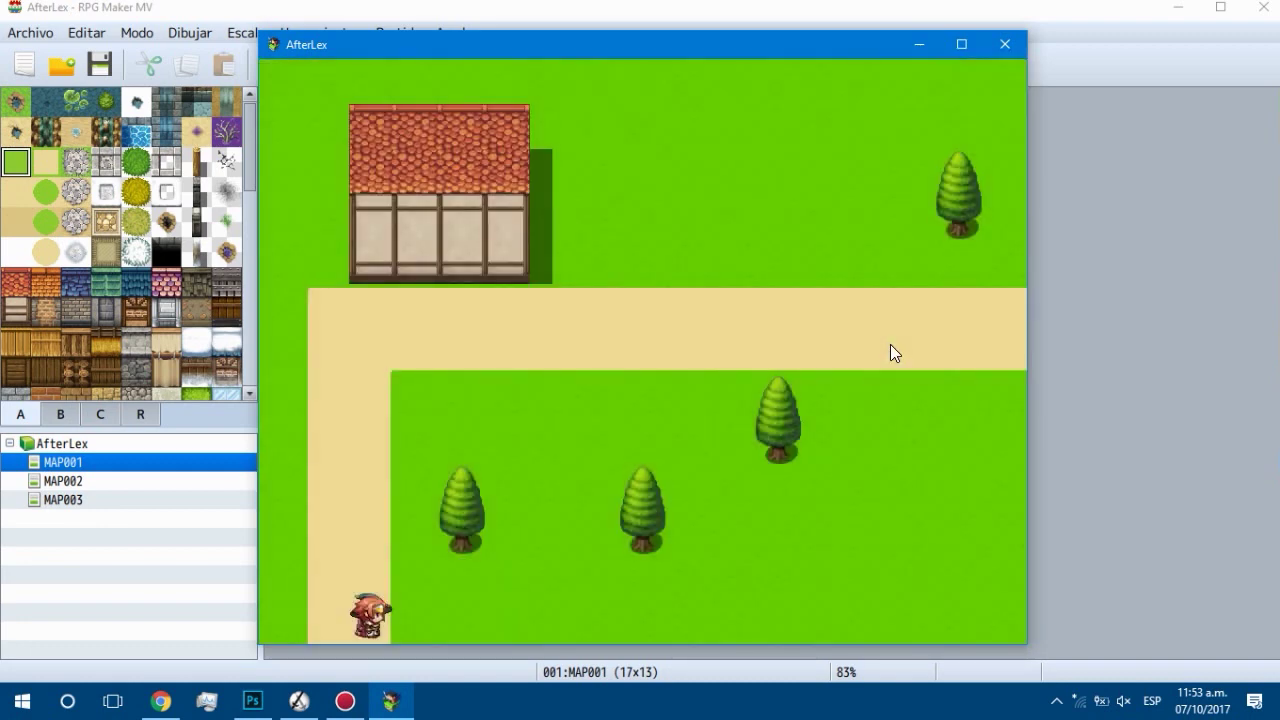
click(1005, 43)
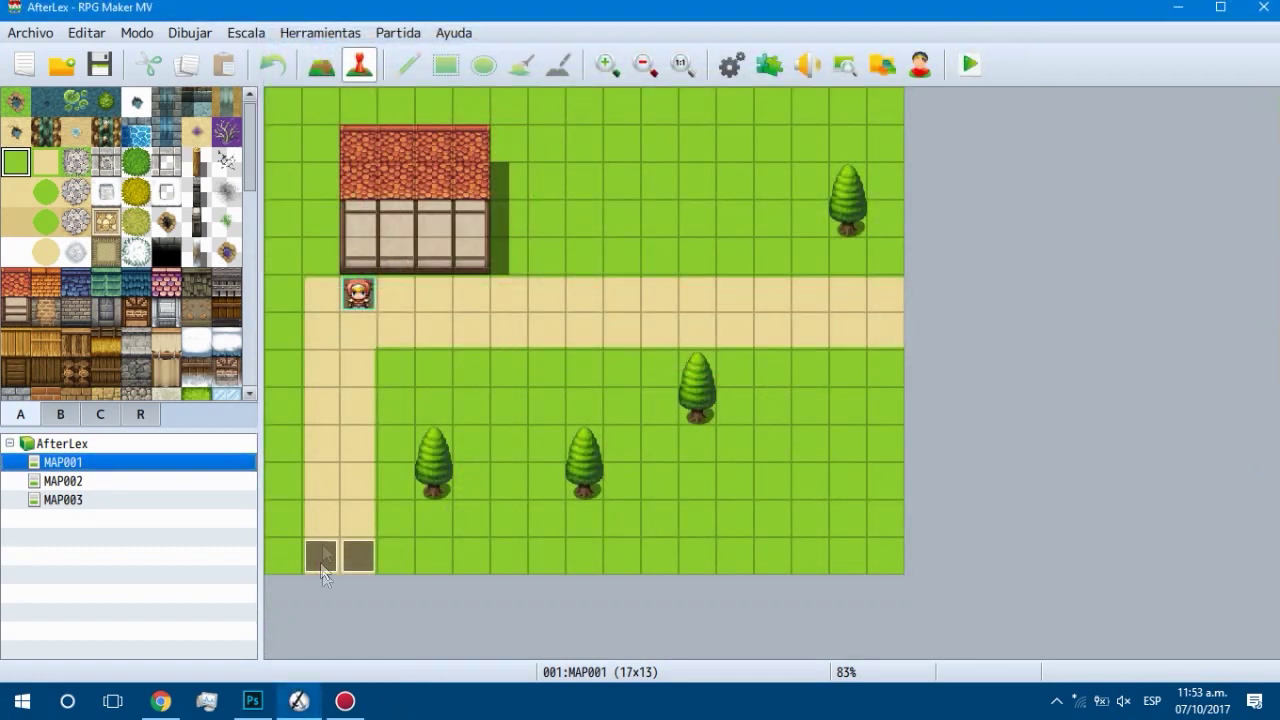
Step: Add a player movement route of Mover hacia abajo after the transfer in MAP001's event on tile (2,12) and accept the event
double_click(356, 553)
click(578, 186)
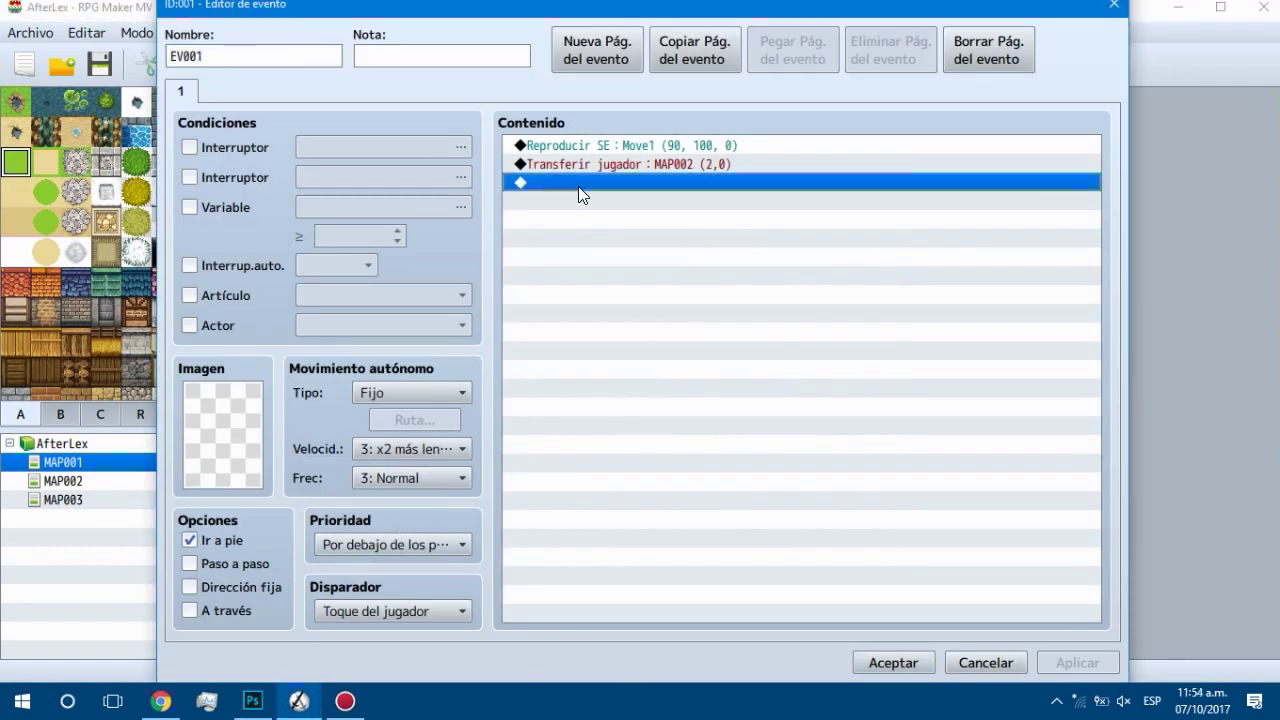
double_click(578, 186)
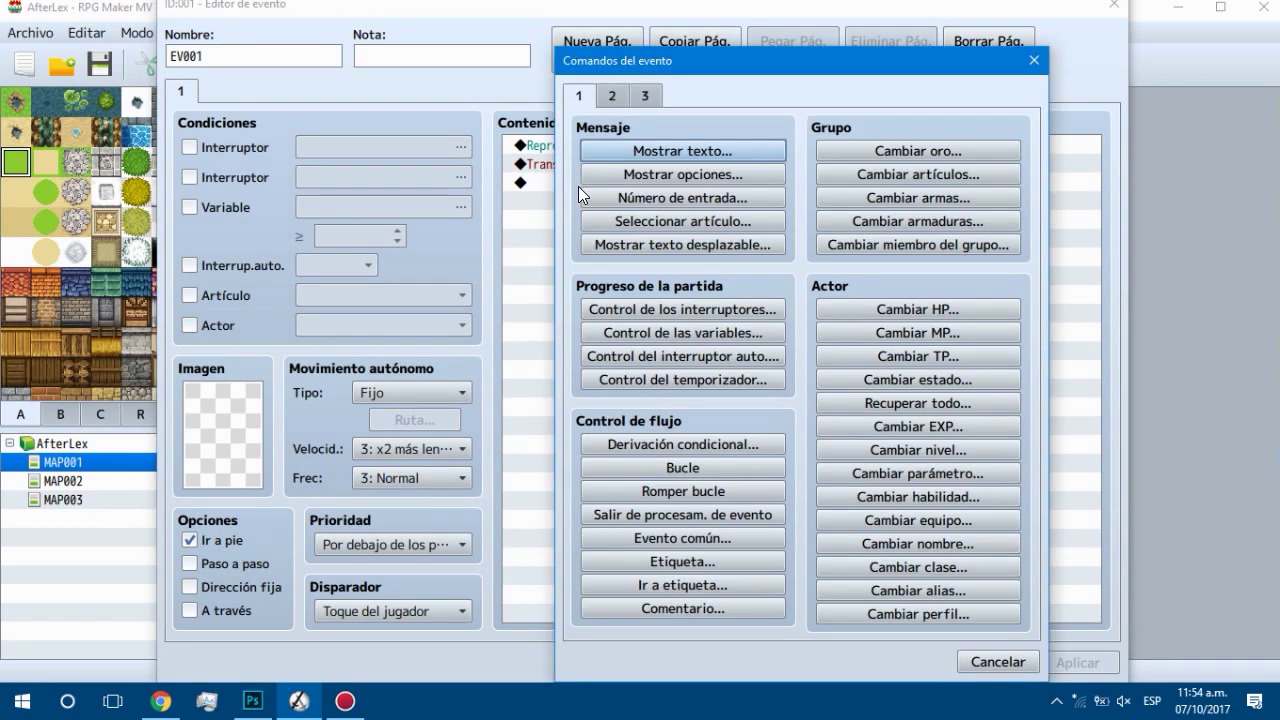
click(620, 92)
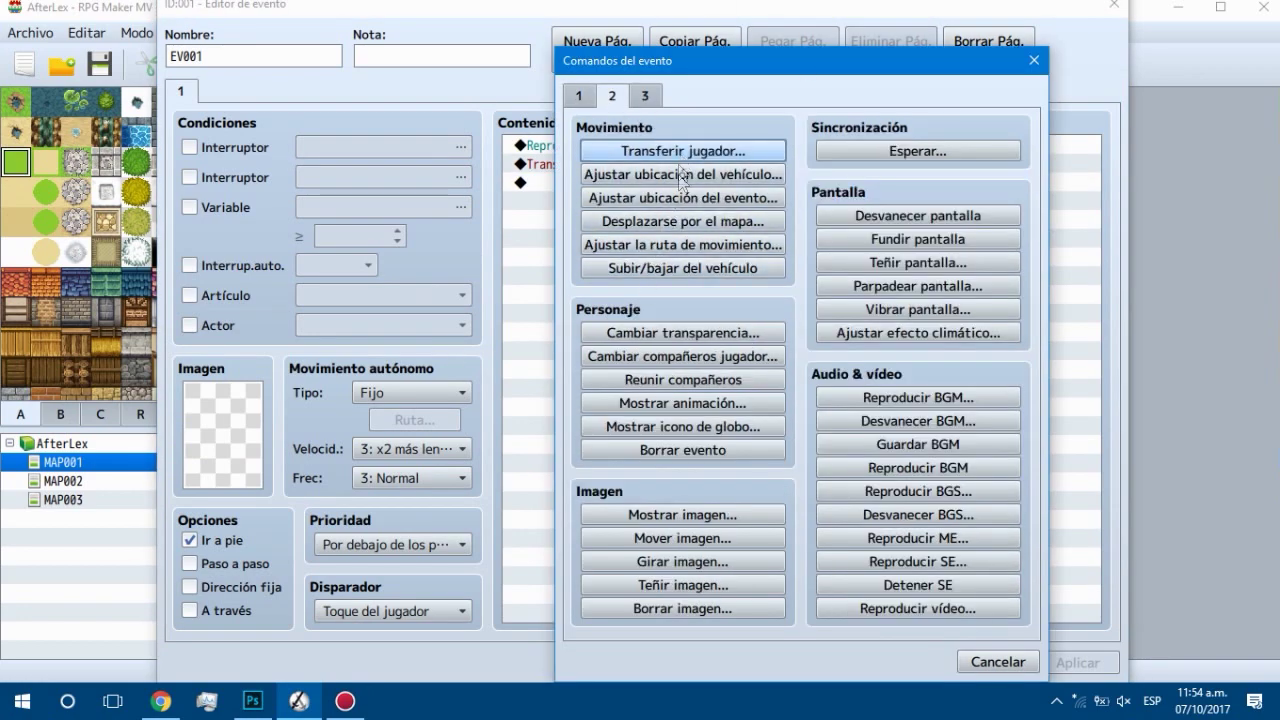
click(685, 245)
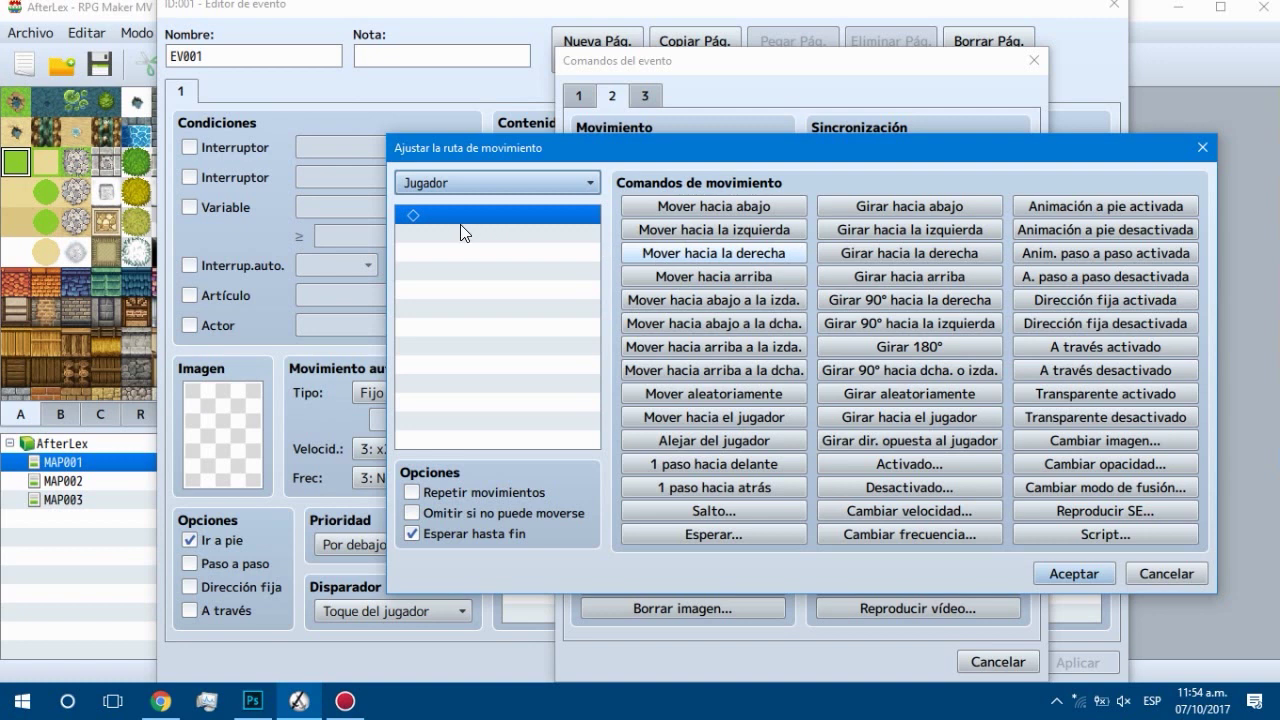
click(478, 177)
click(478, 177)
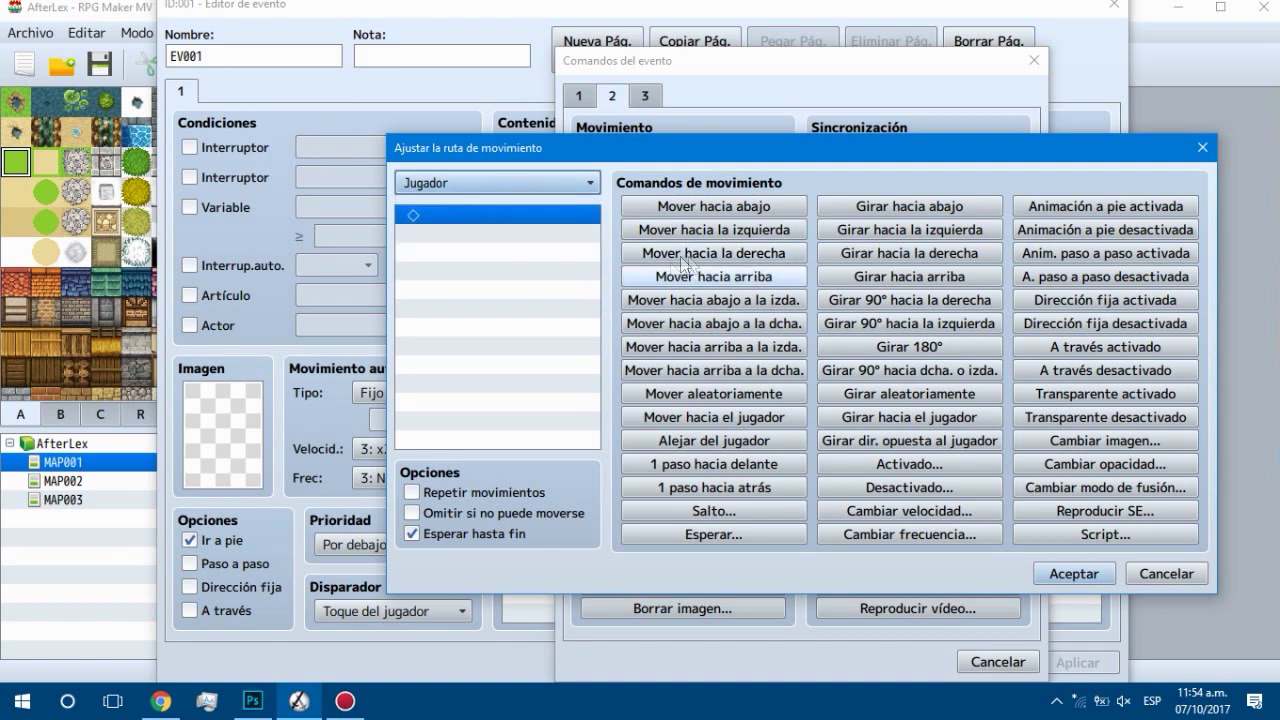
click(744, 208)
click(1088, 572)
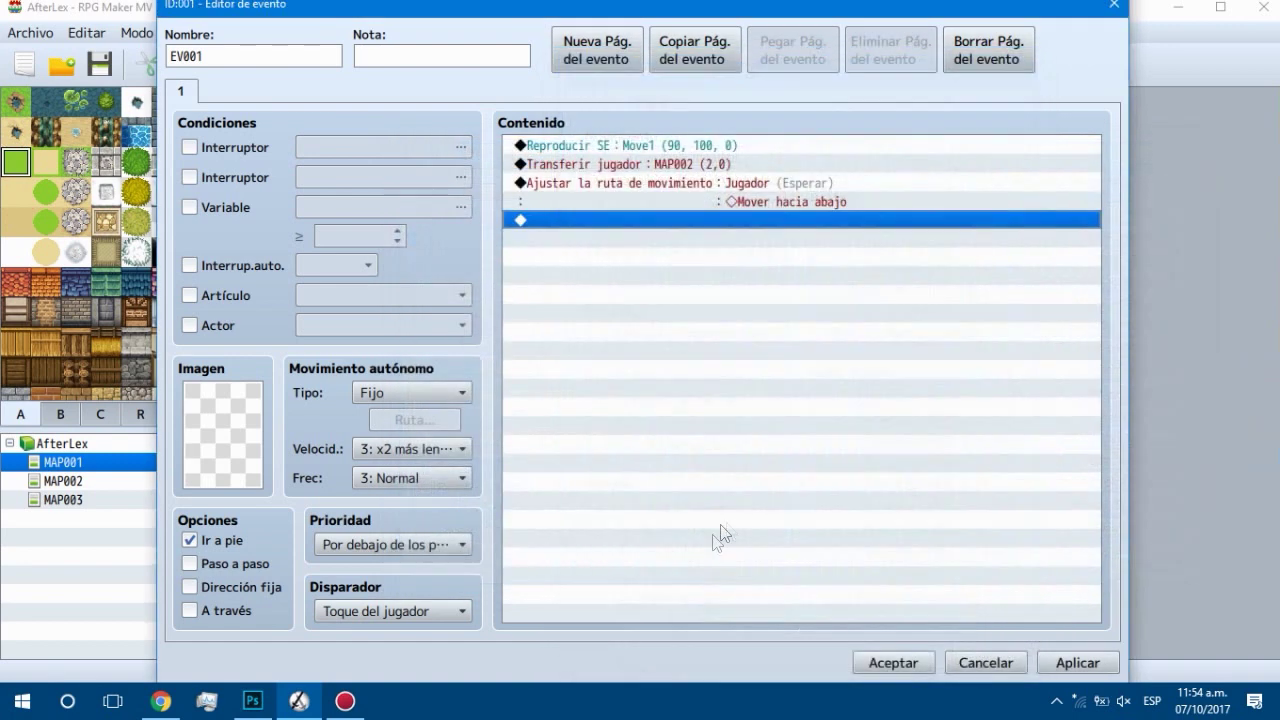
click(1075, 662)
click(893, 662)
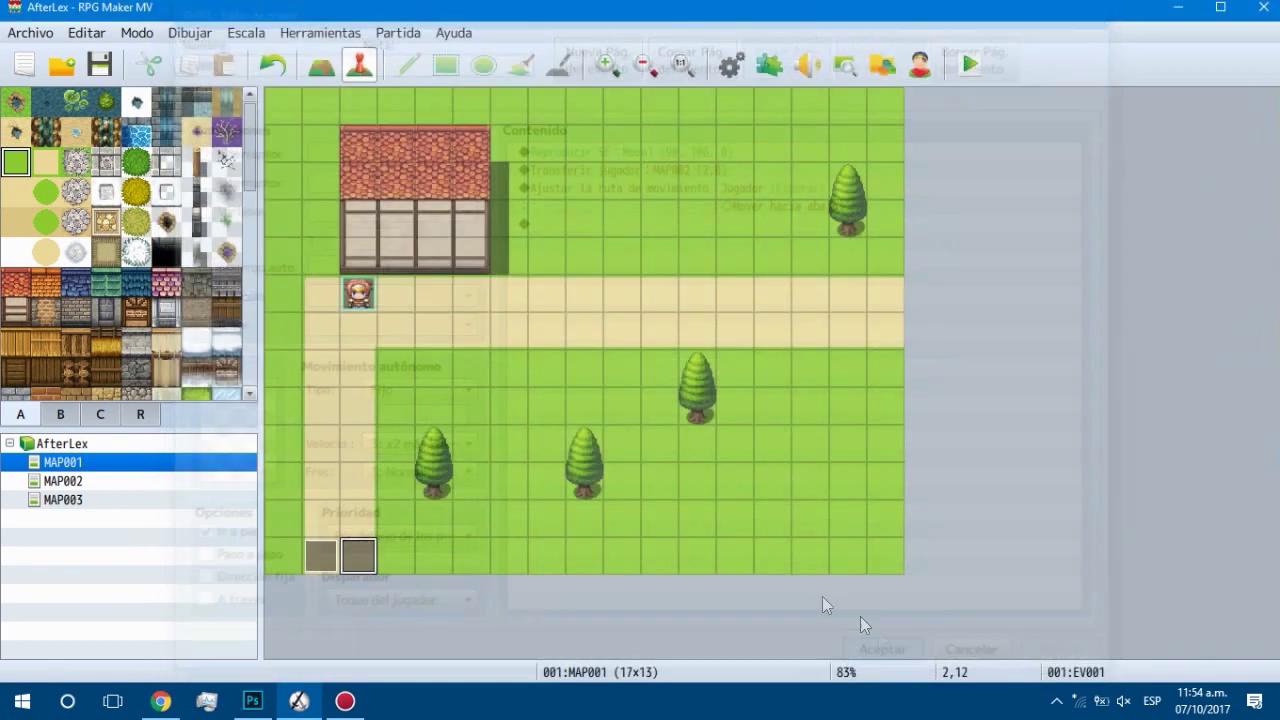
Step: Add the same Mover hacia abajo player route after the transfer in MAP001's event on tile (1,12) and accept it
double_click(332, 555)
double_click(602, 180)
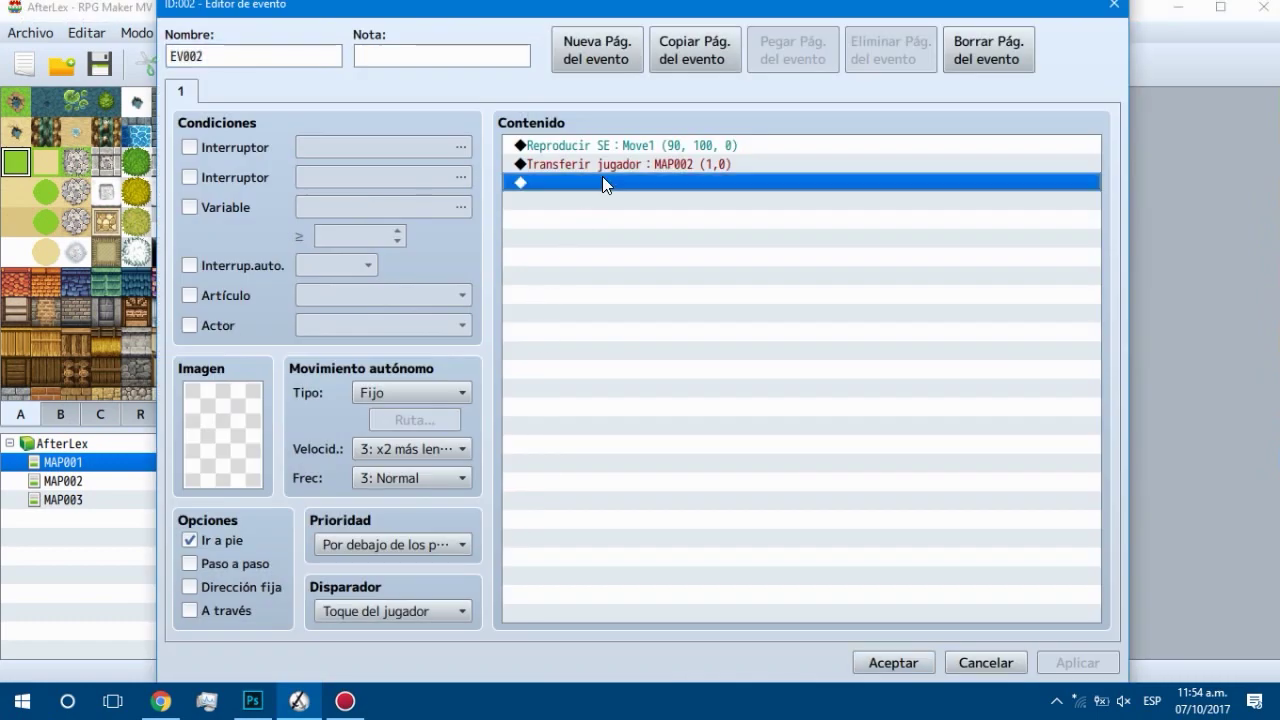
click(648, 246)
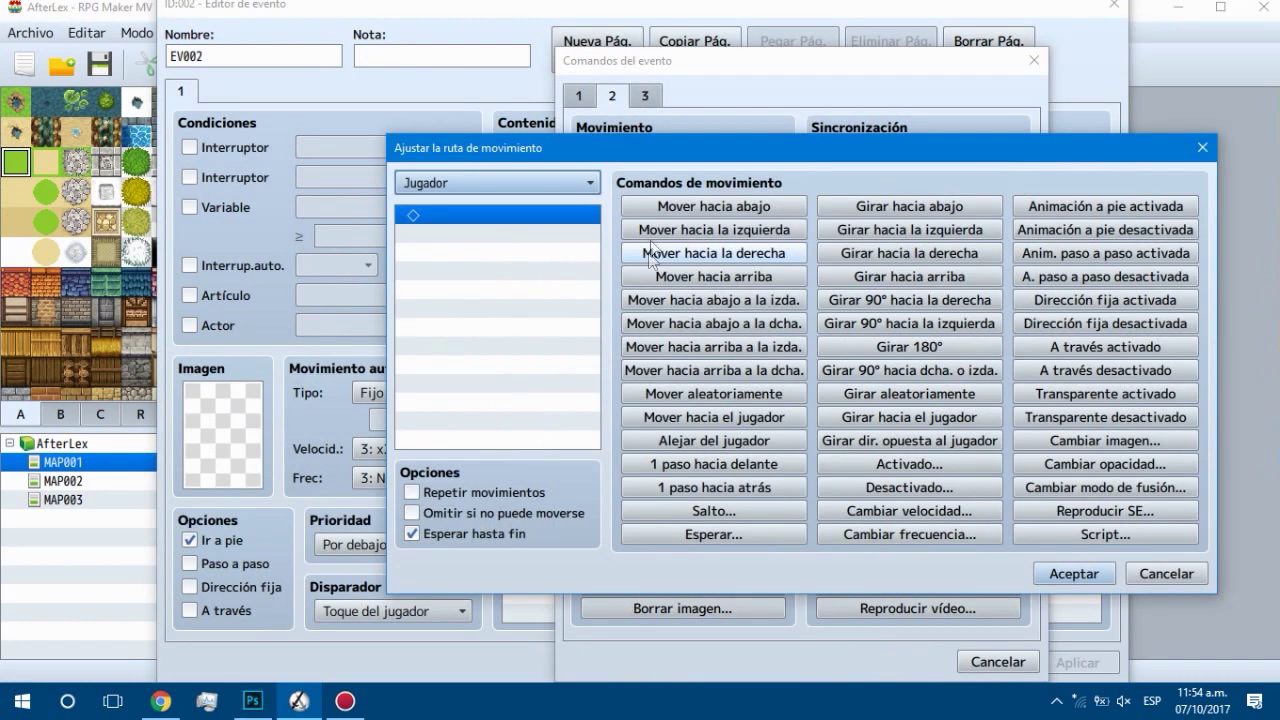
click(708, 204)
click(1073, 573)
click(1077, 662)
click(895, 662)
Step: Add a player movement route with a single Mover hacia arriba after the transfer in MAP002's event on tile (1,0) and accept it
click(62, 481)
double_click(336, 106)
double_click(594, 181)
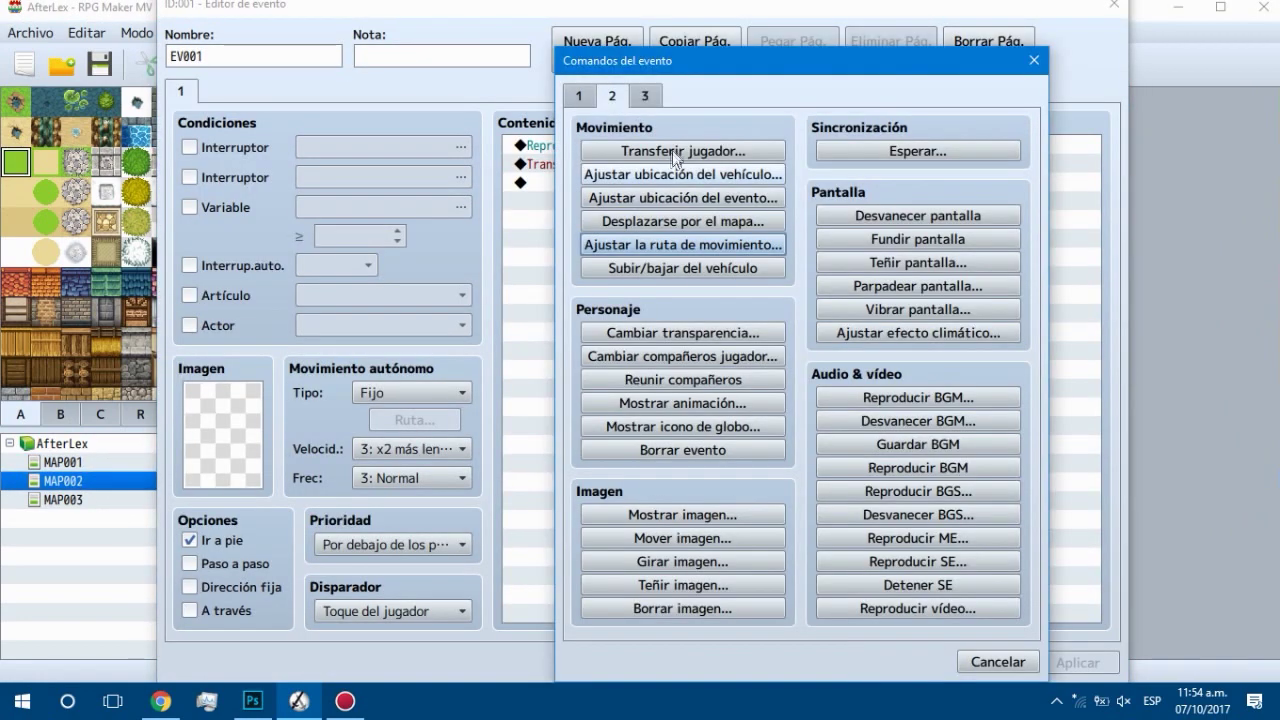
click(686, 246)
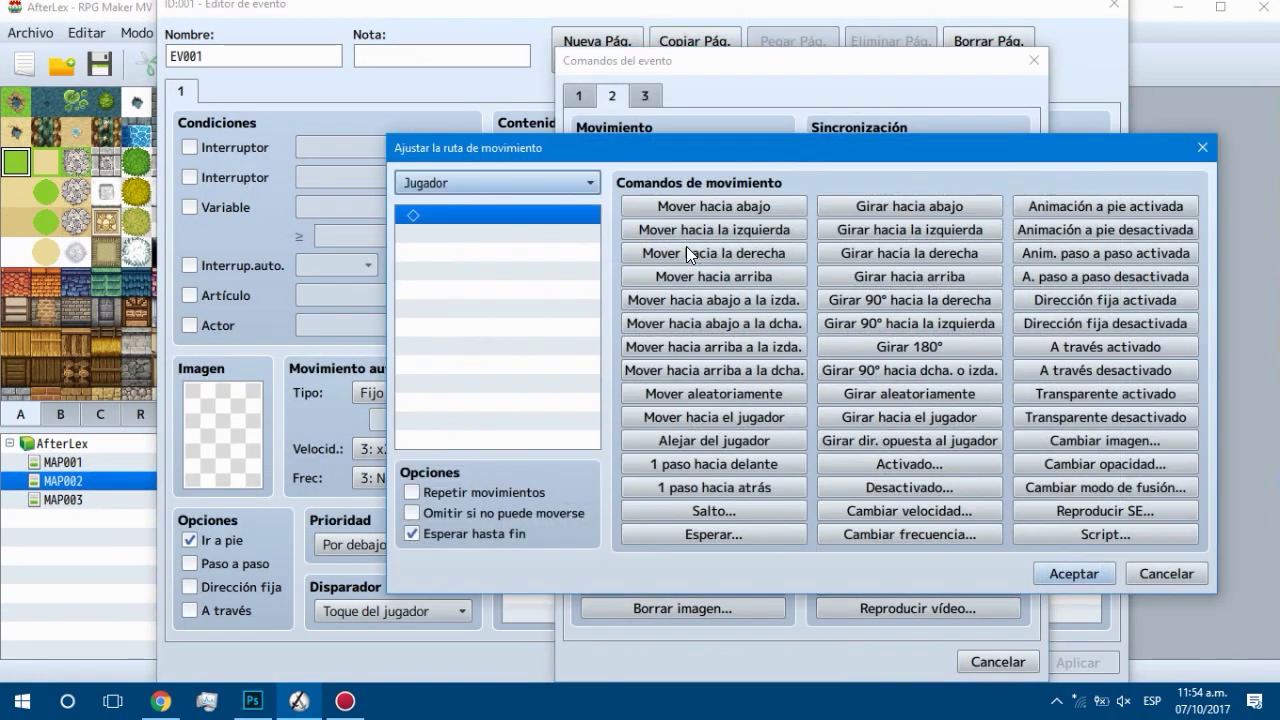
click(734, 272)
click(734, 272)
right_click(474, 238)
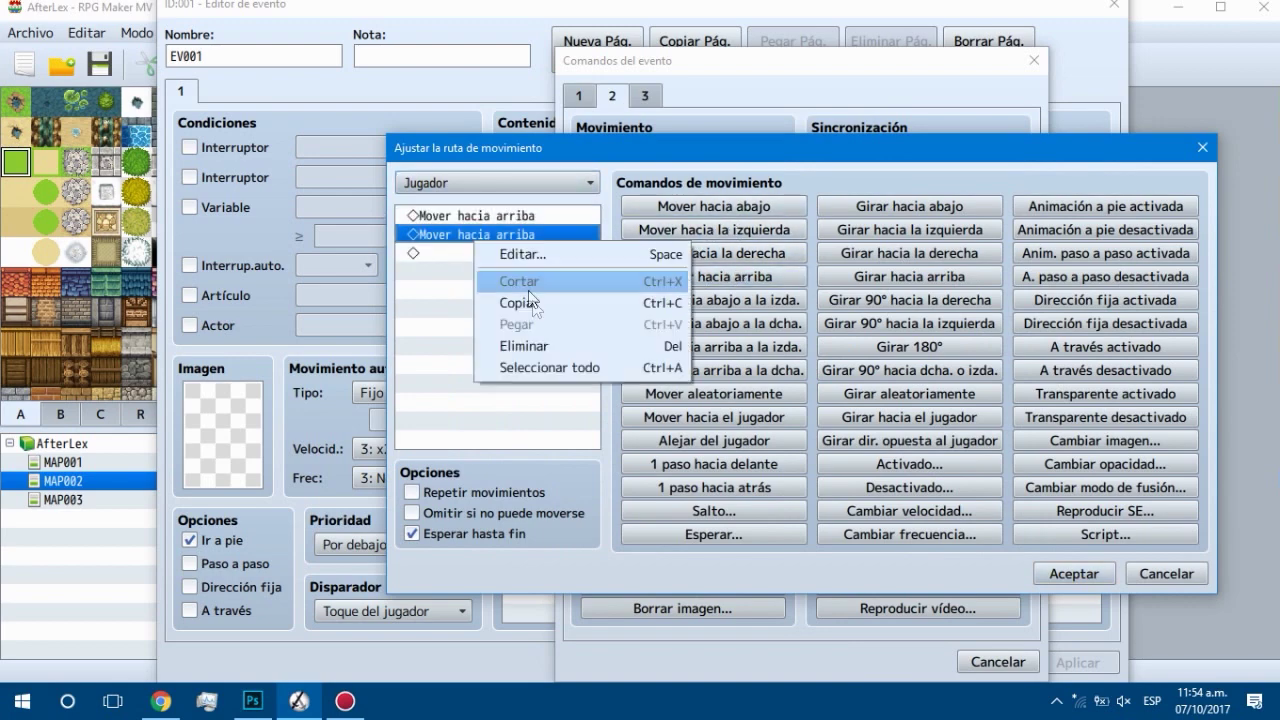
click(532, 282)
click(1073, 574)
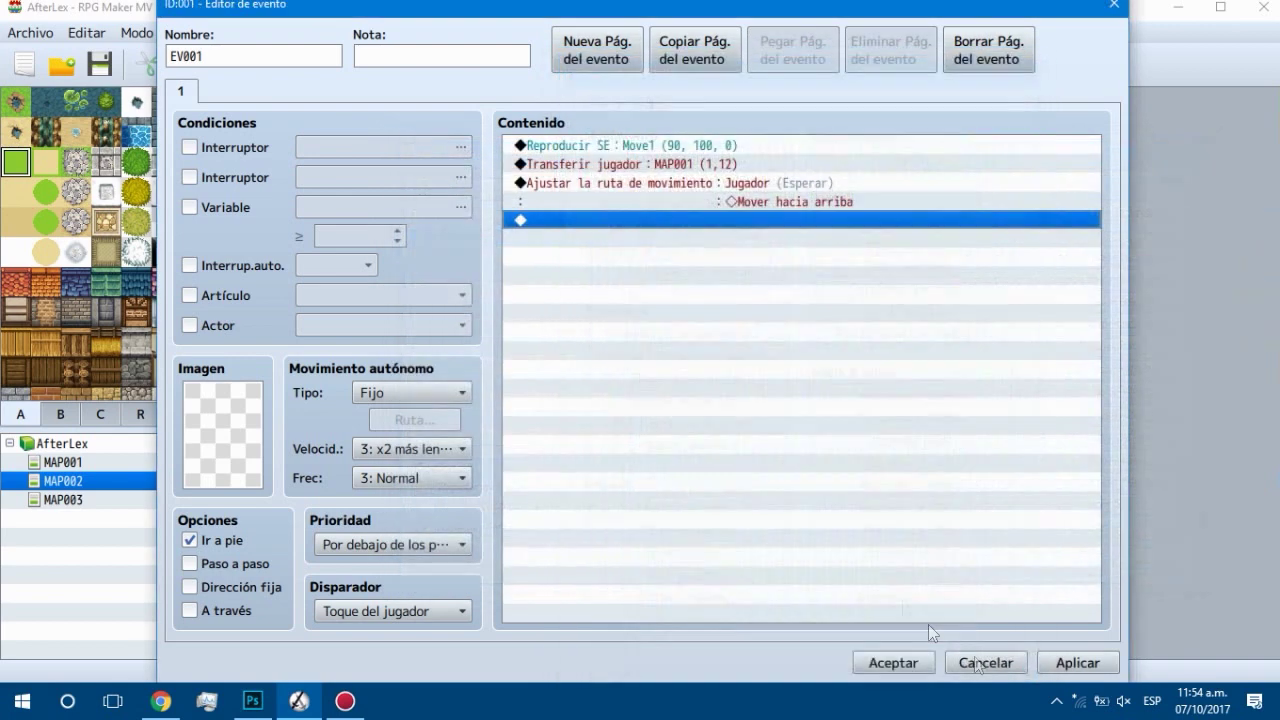
click(893, 662)
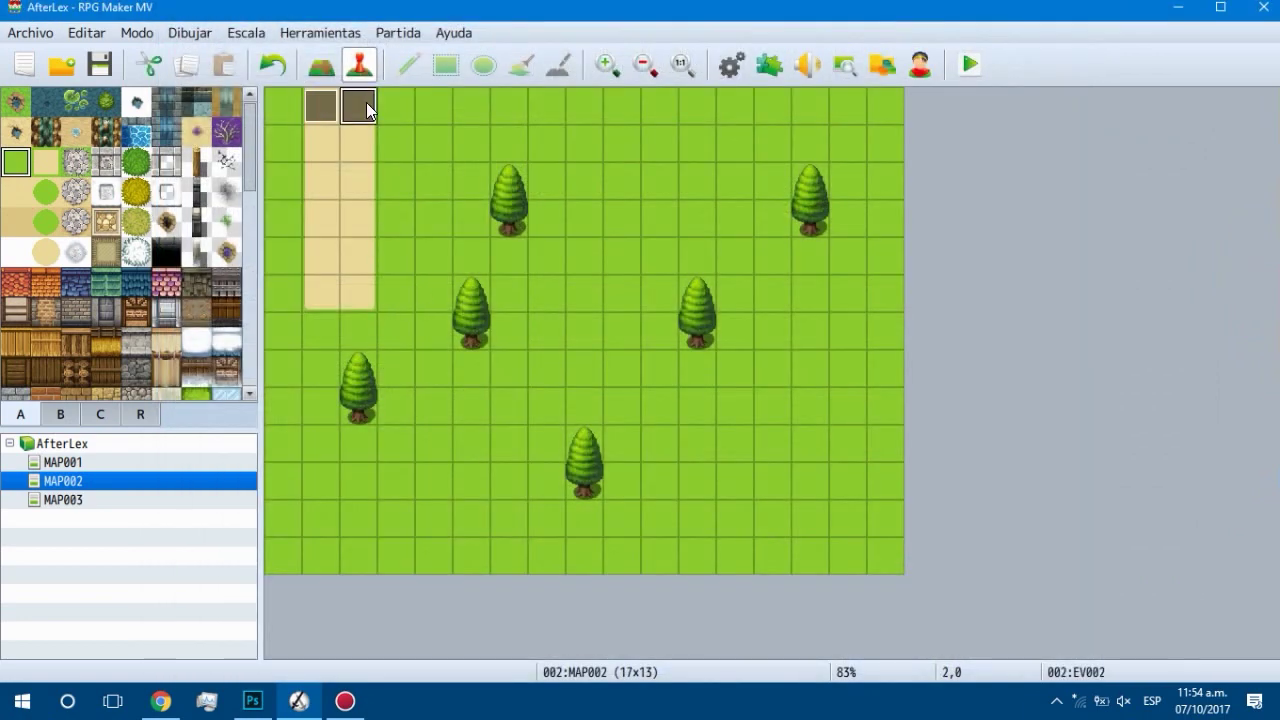
Step: Add a Mover hacia arriba player route after the transfer in MAP002's event on tile (2,0) and accept the event
double_click(366, 102)
double_click(592, 180)
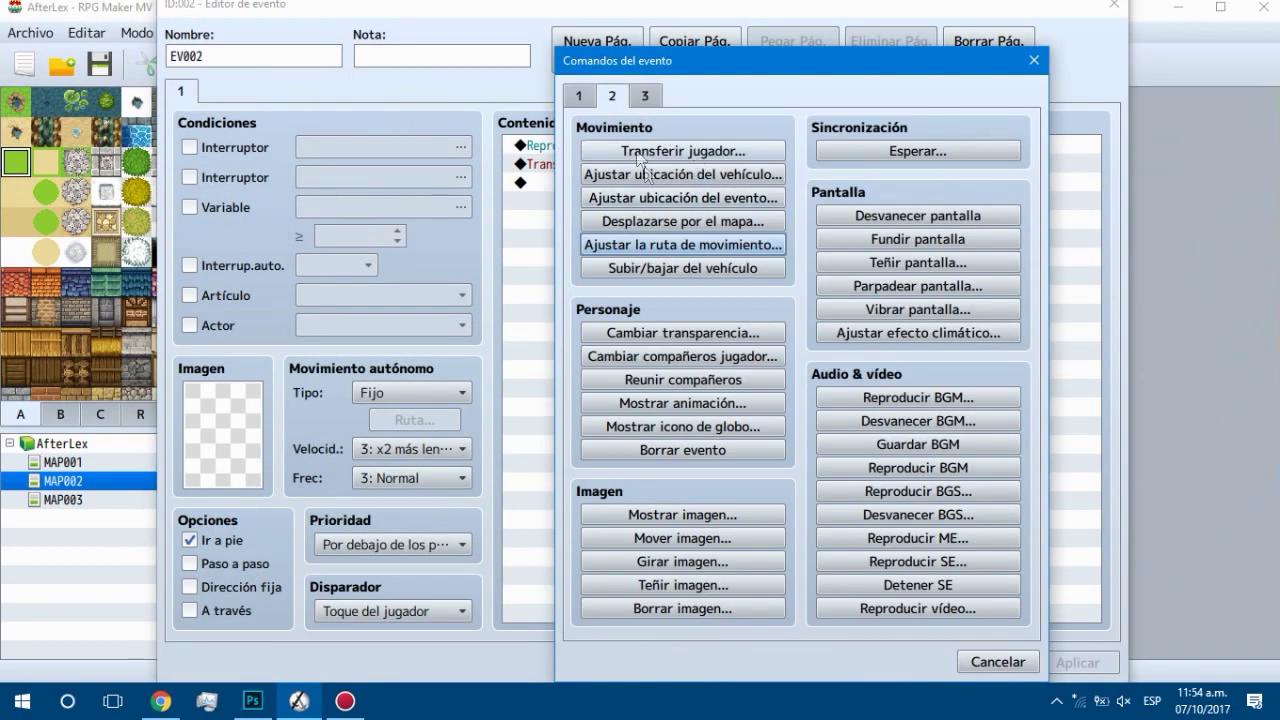
click(683, 244)
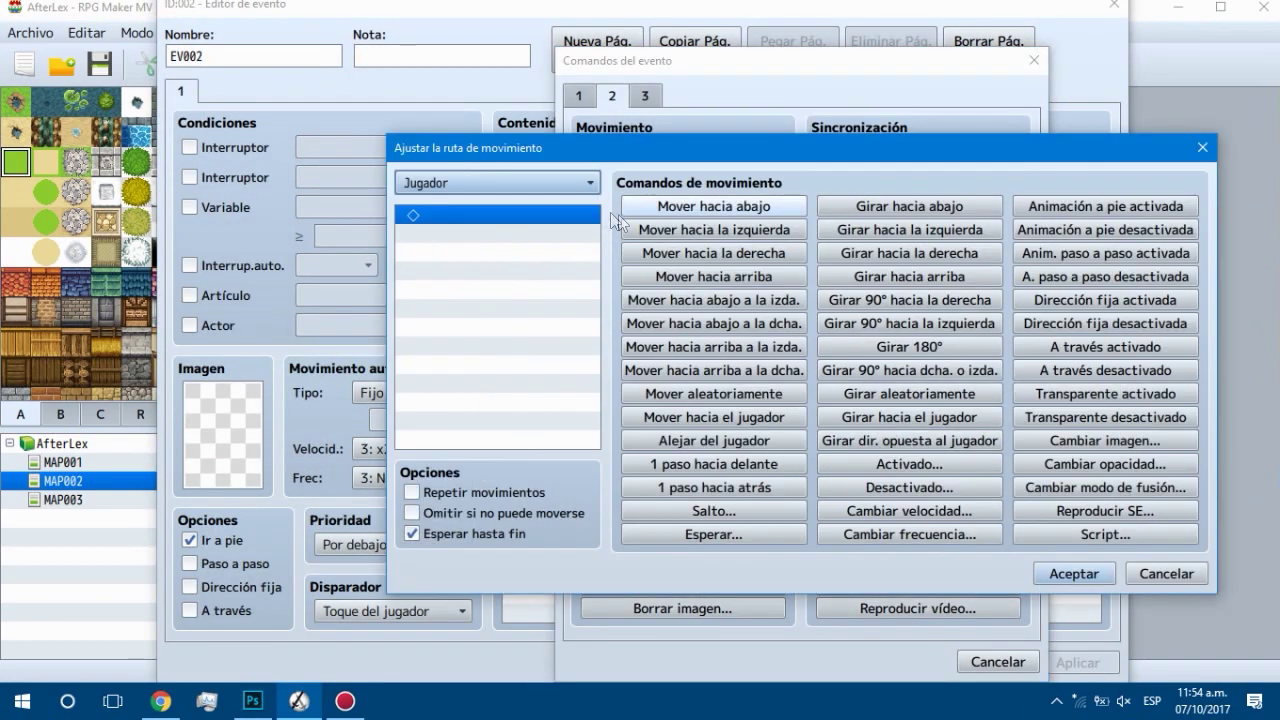
click(713, 276)
click(1075, 577)
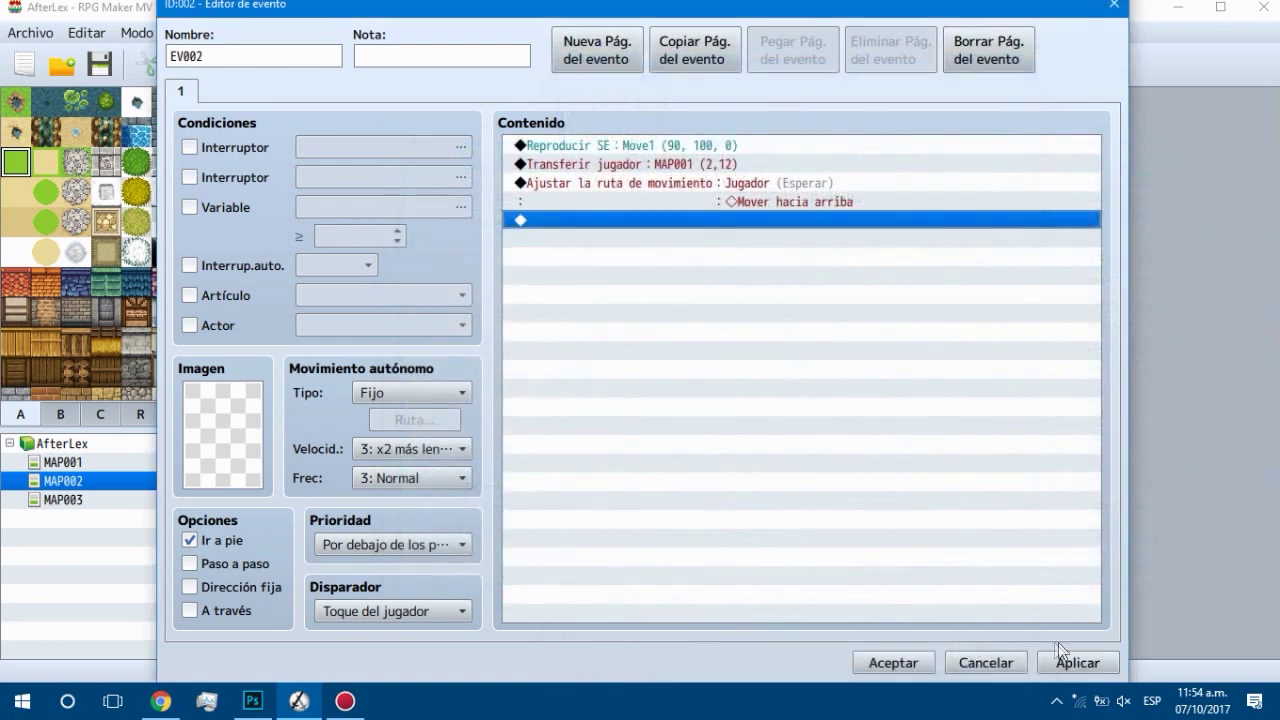
click(895, 662)
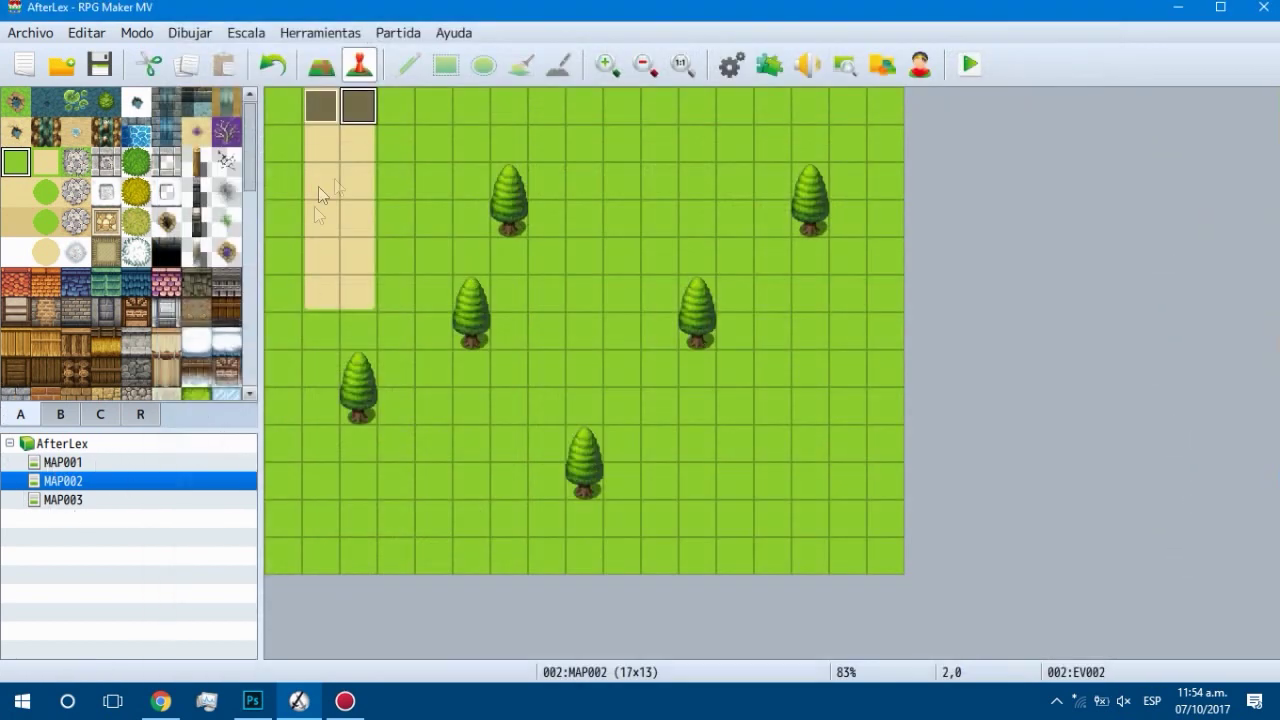
Step: Save the changes, playtest the game with the new movement routes, and close the playtest
click(974, 63)
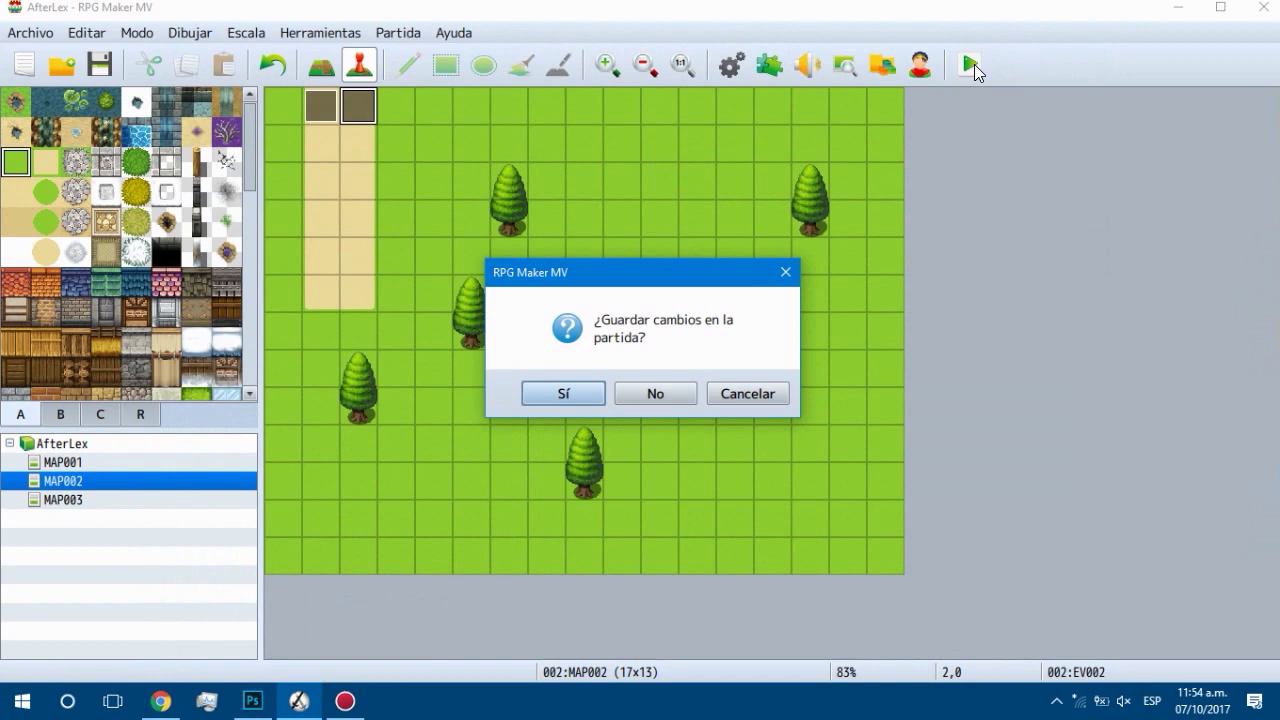
key(Return)
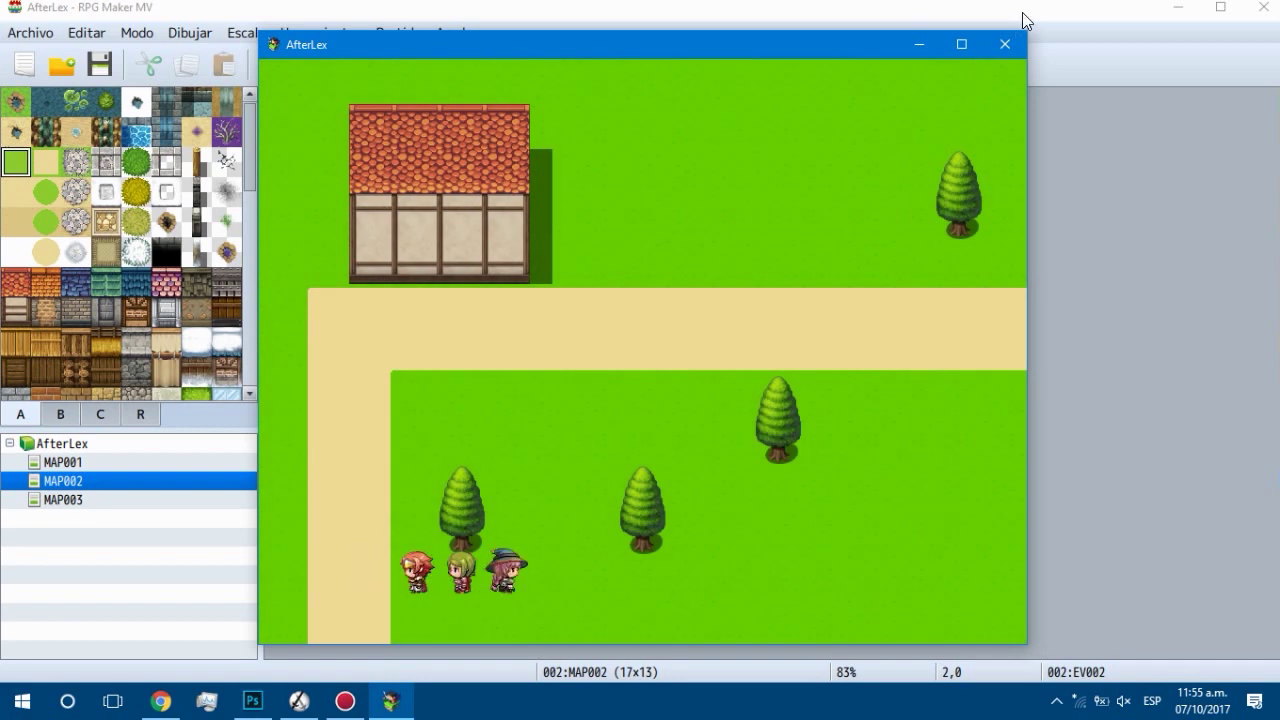
click(1003, 43)
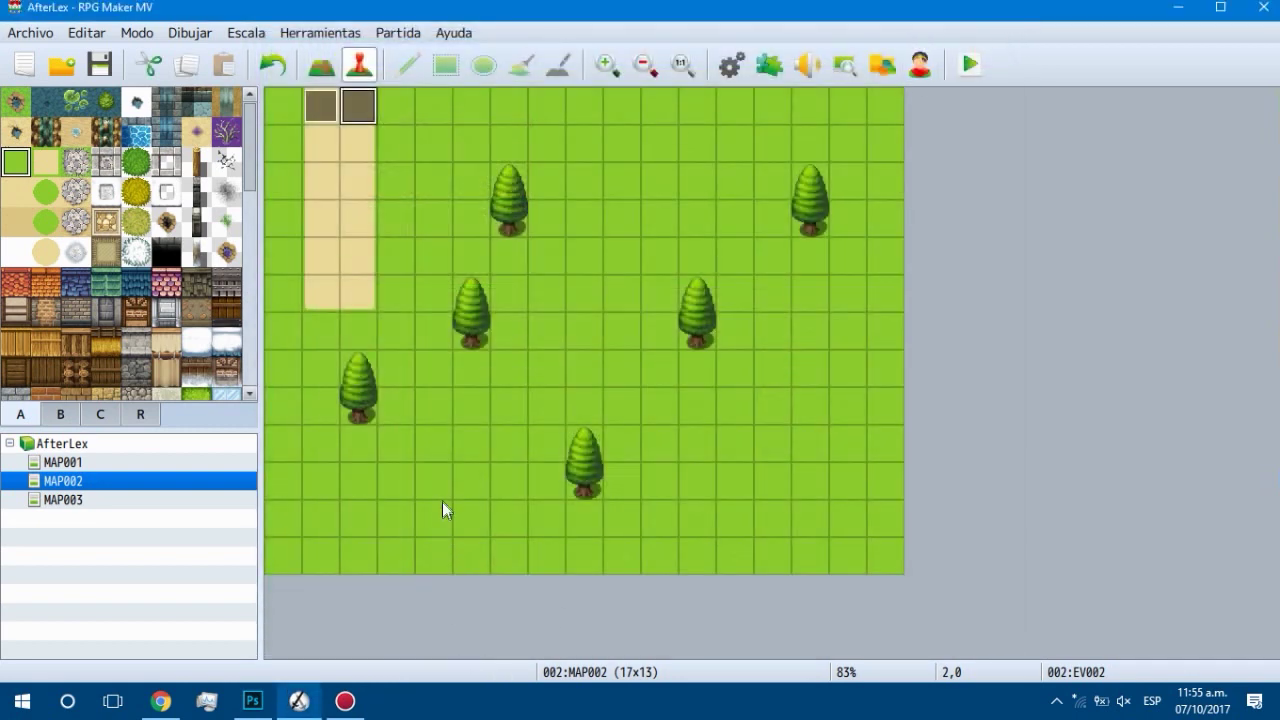
Step: Open MAP001 and select tile (4,4) at the base of the house's front wall
click(86, 461)
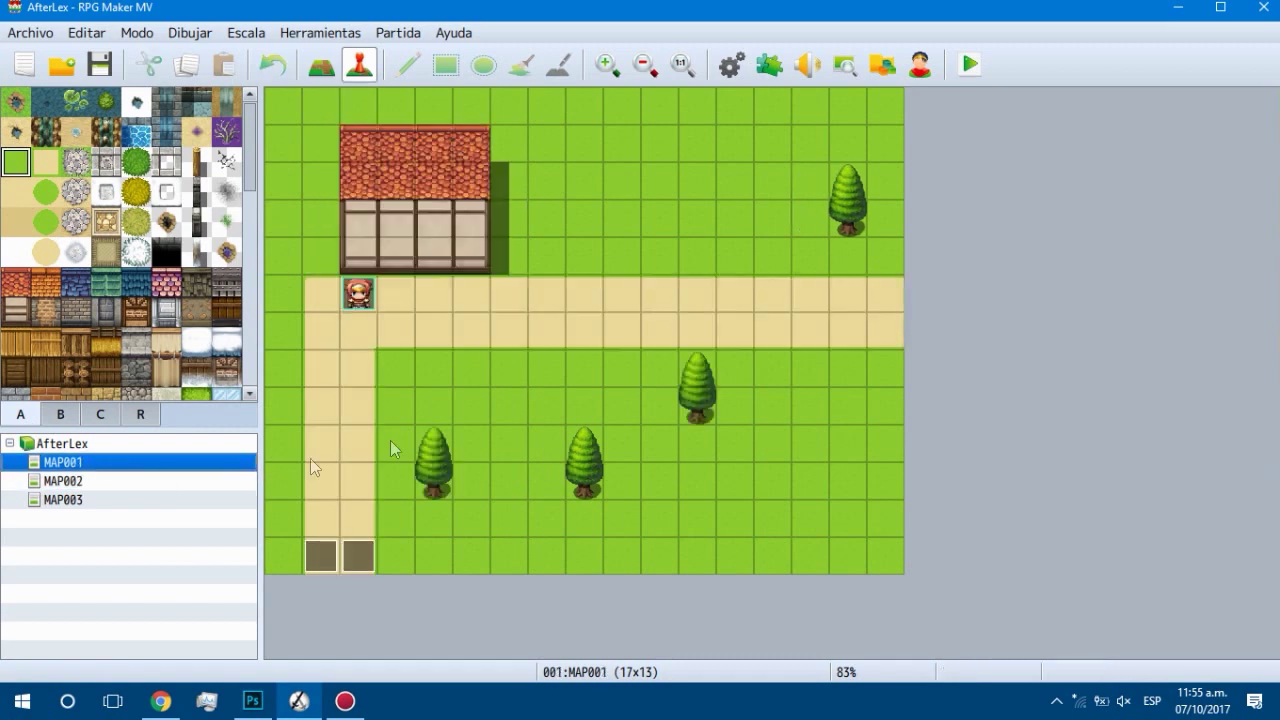
right_click(438, 252)
key(Escape)
key(Escape)
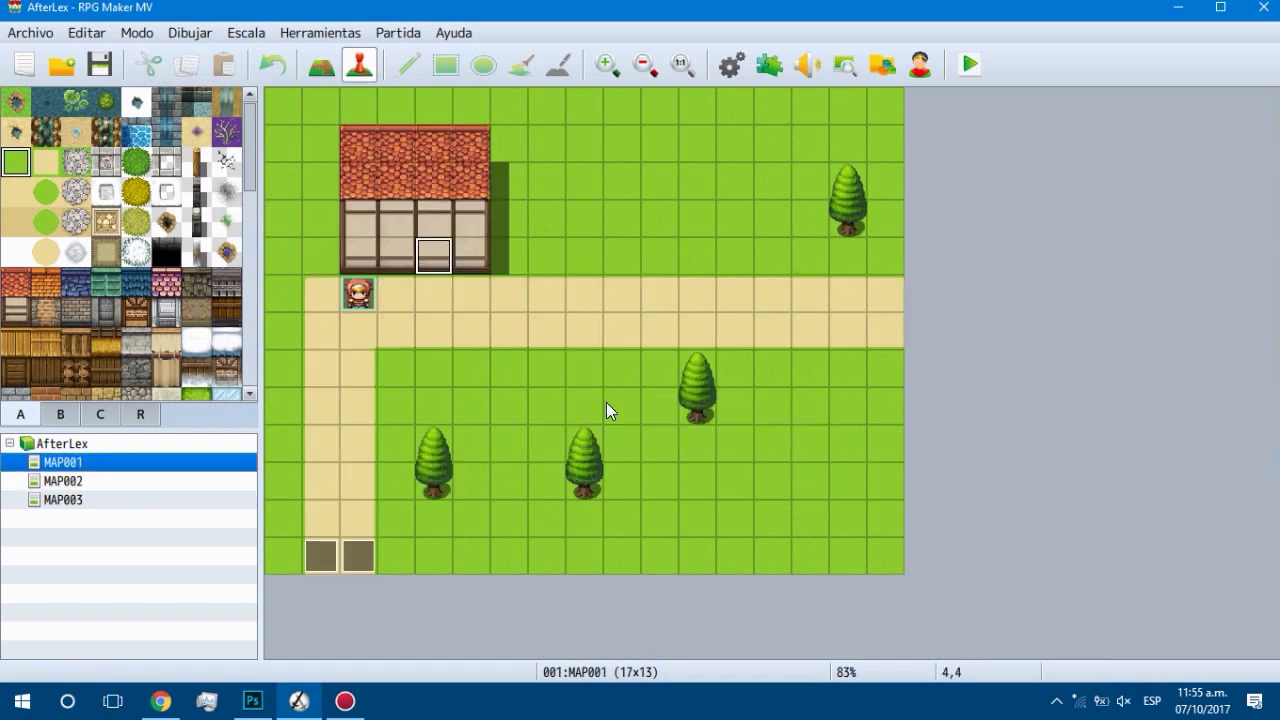
Step: Create a quick Puerta event on tile (4,4) of MAP001 using the wooden door from the !Door1 image set
right_click(428, 252)
mouse_move(598, 406)
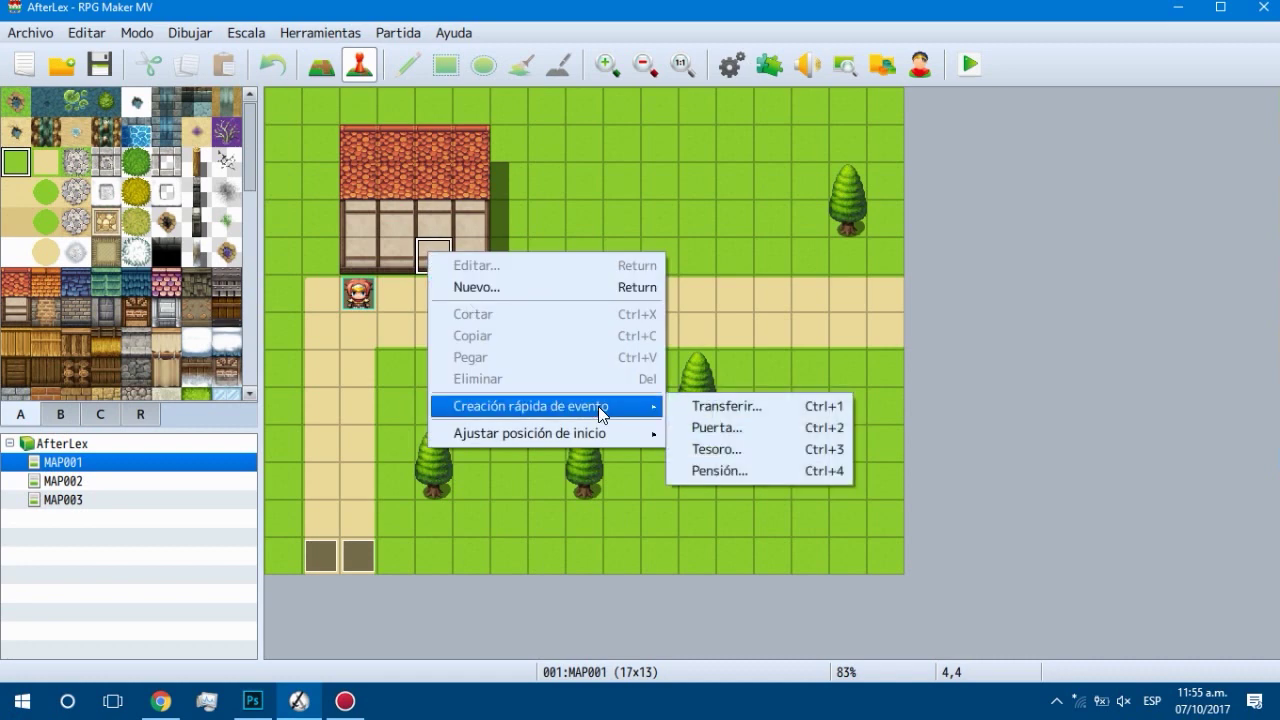
click(718, 430)
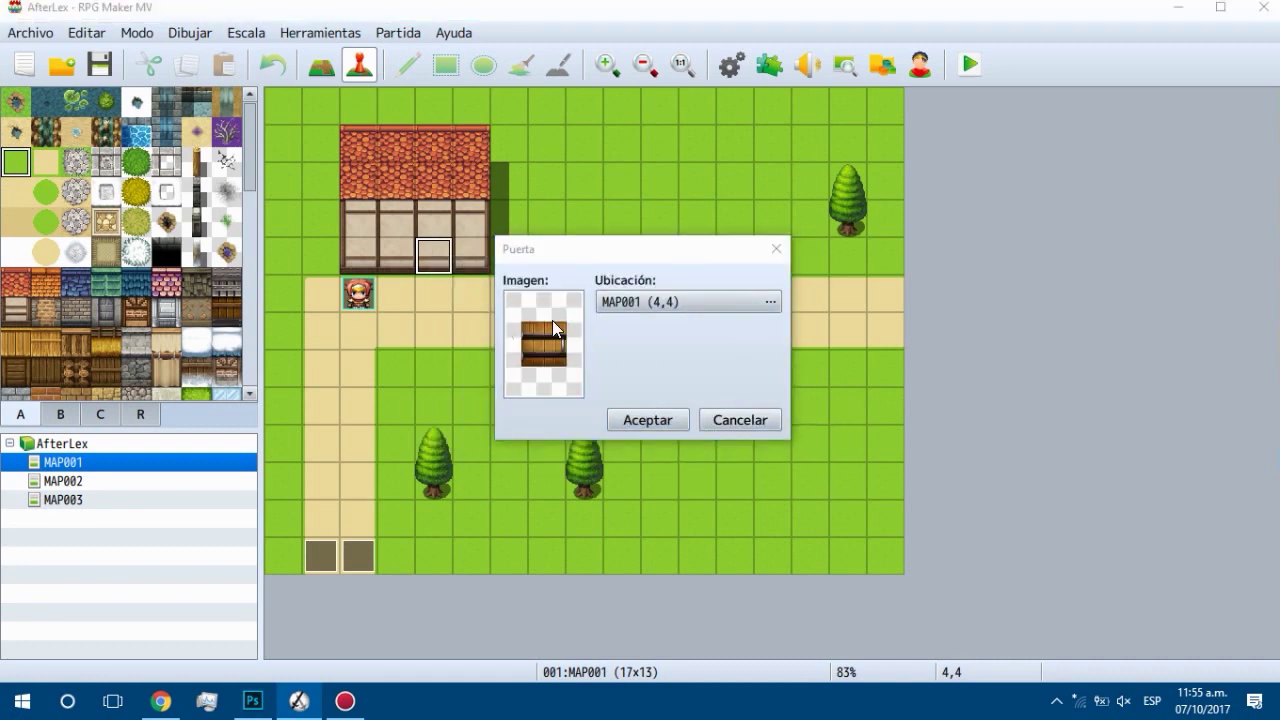
double_click(553, 327)
click(345, 347)
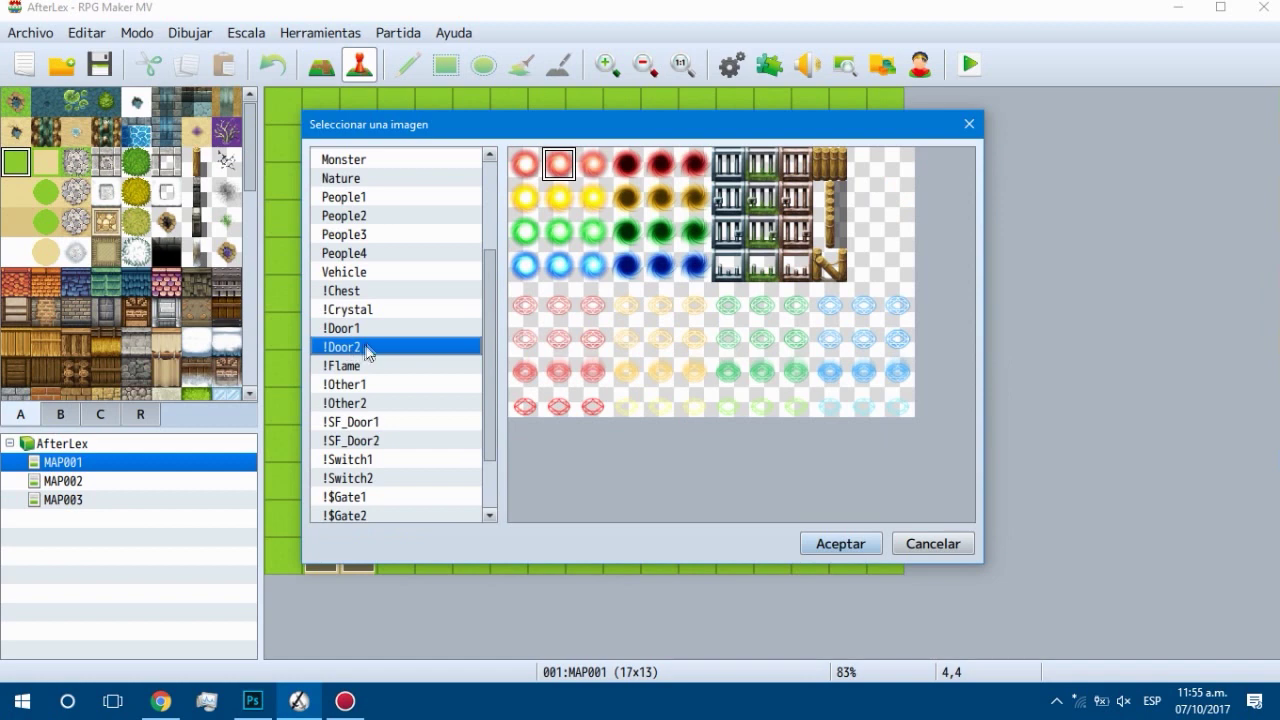
click(354, 334)
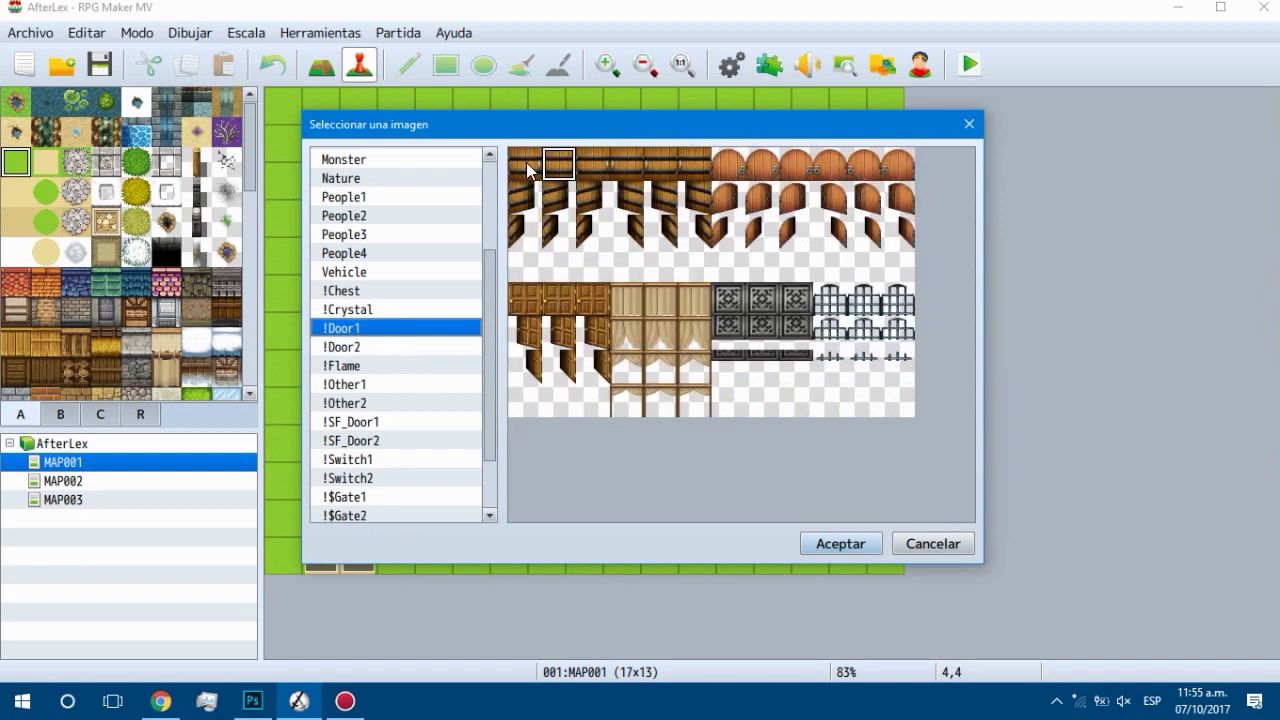
click(840, 545)
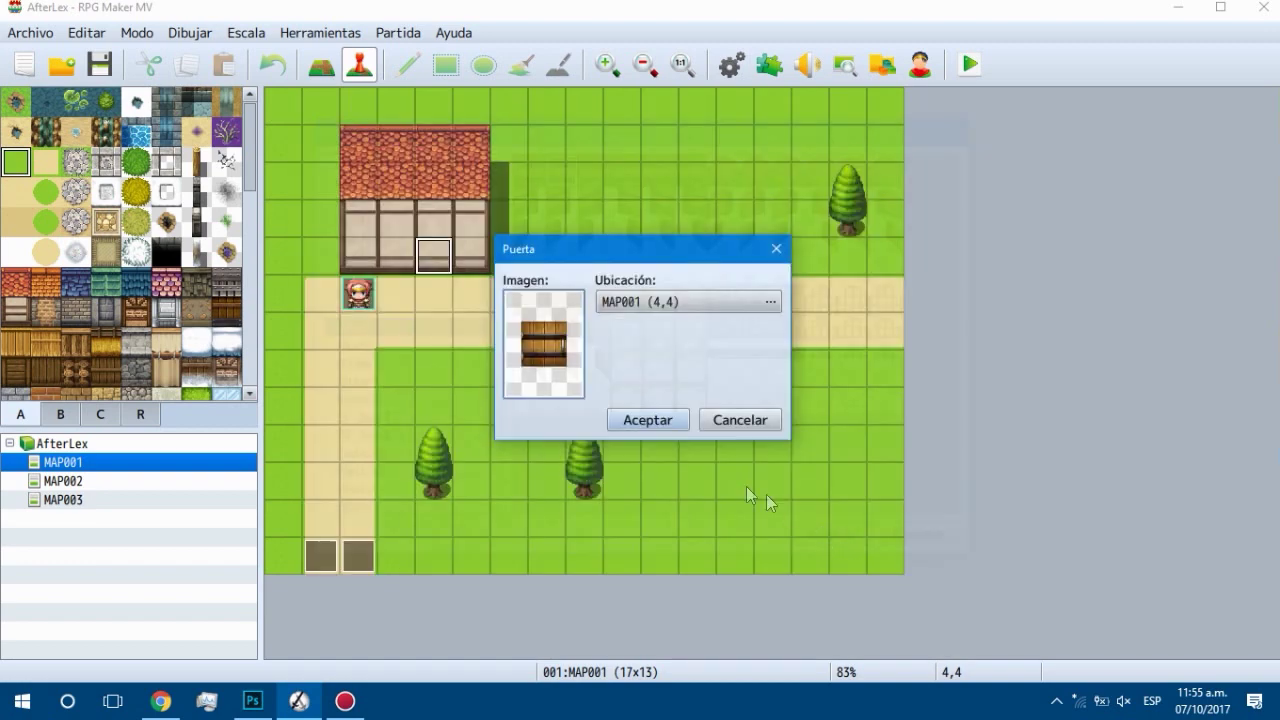
click(656, 412)
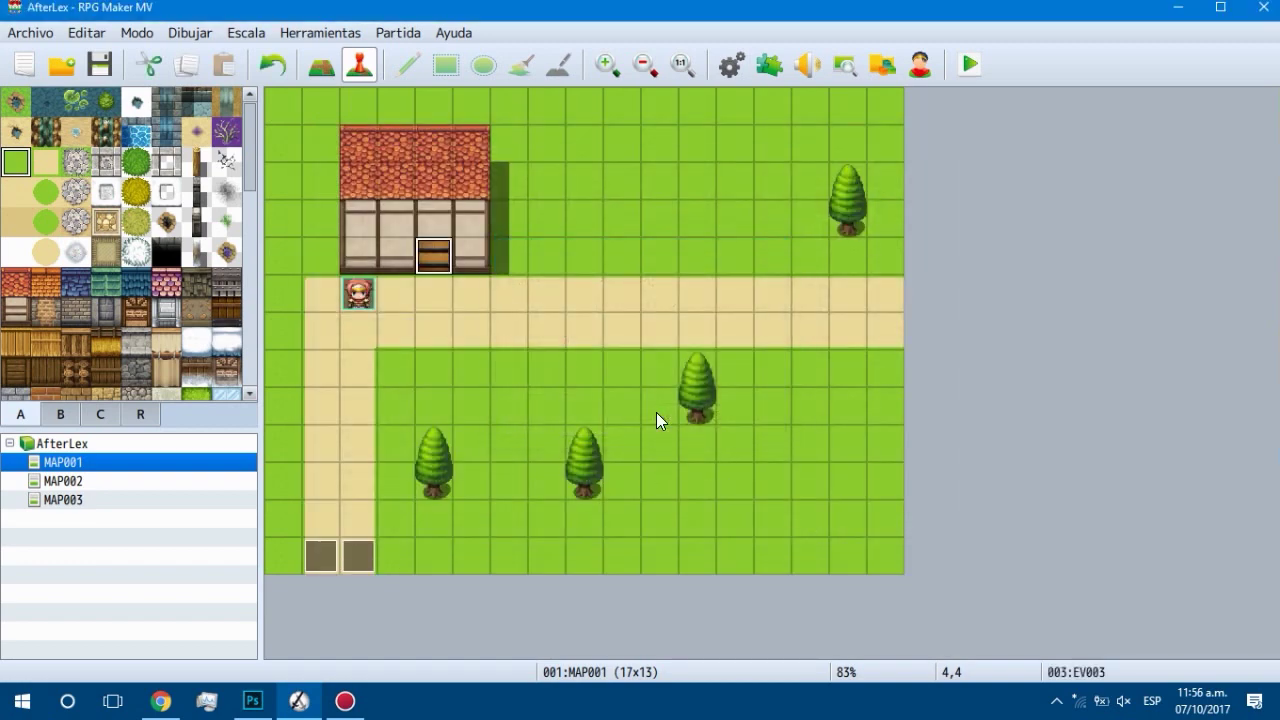
Step: Open the house door's event and examine its sound, movement route and transfer commands
double_click(442, 256)
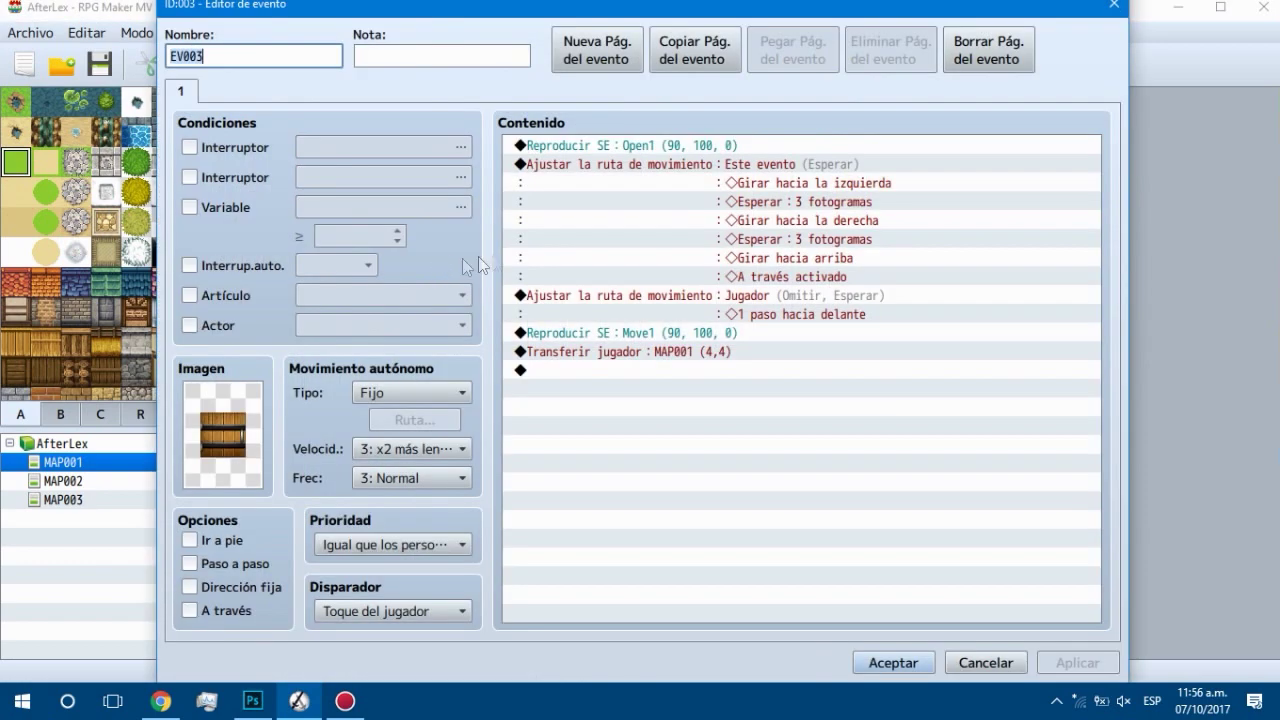
click(669, 150)
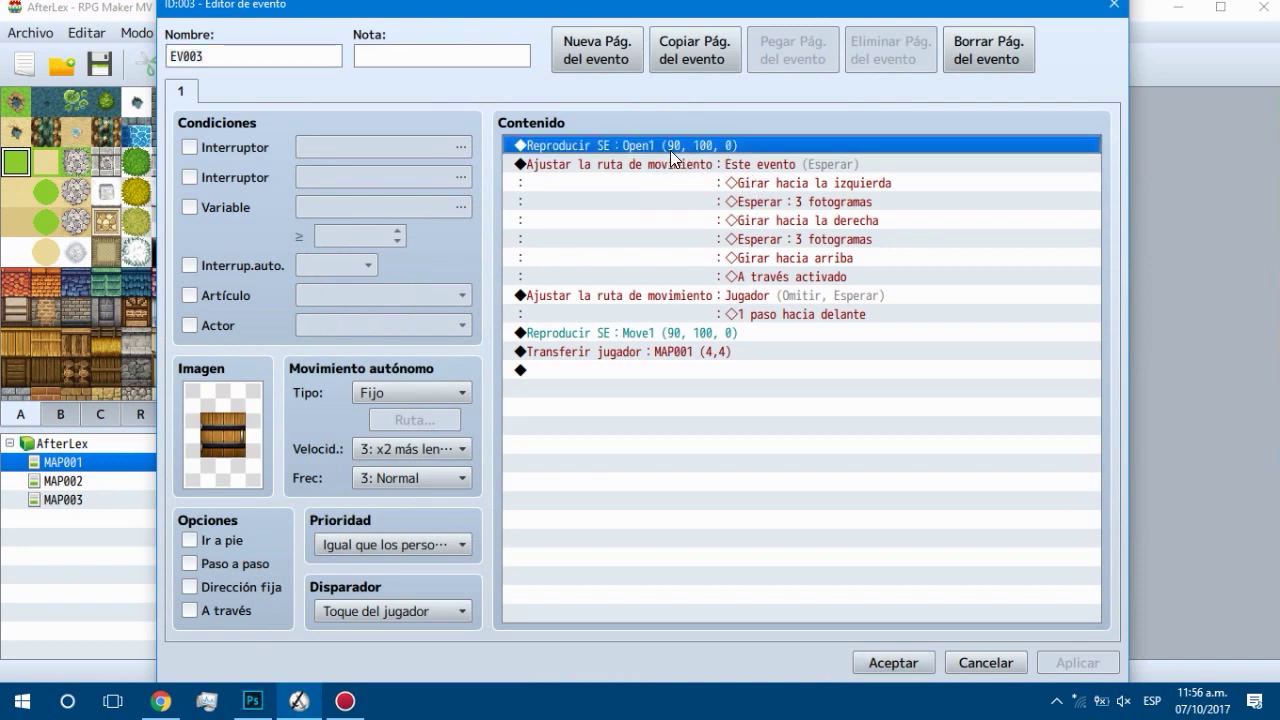
click(757, 166)
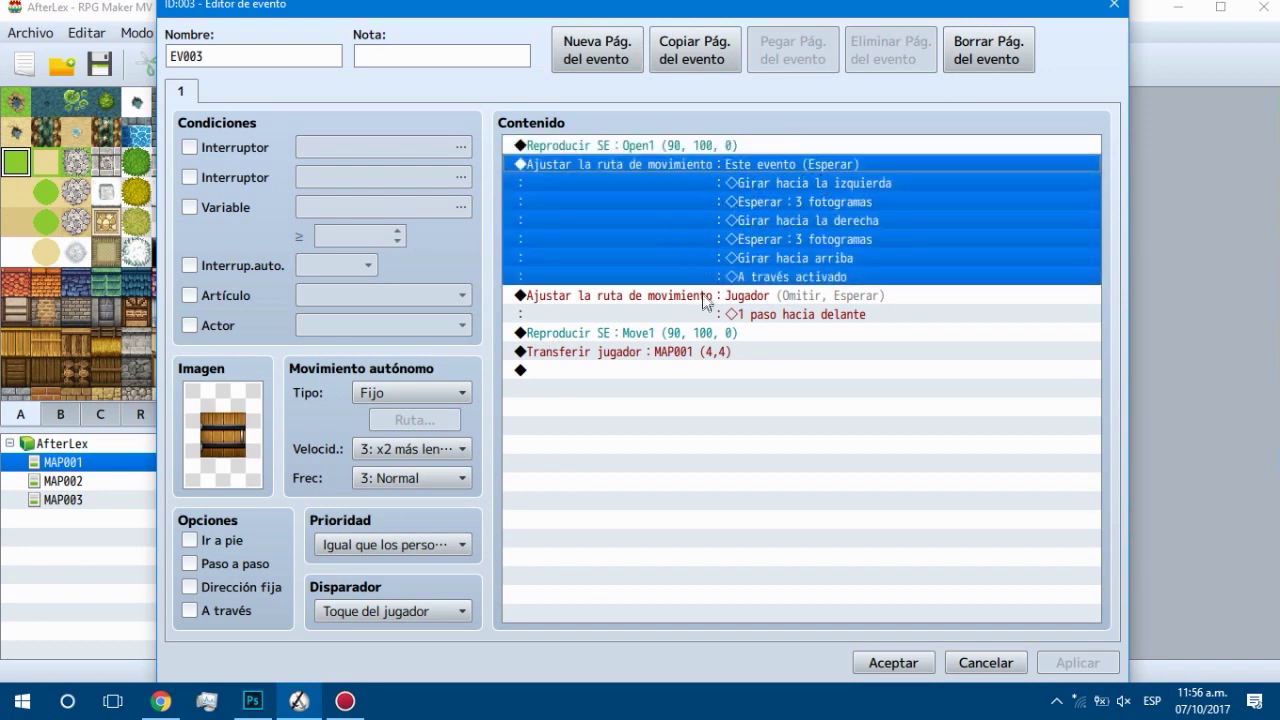
click(584, 297)
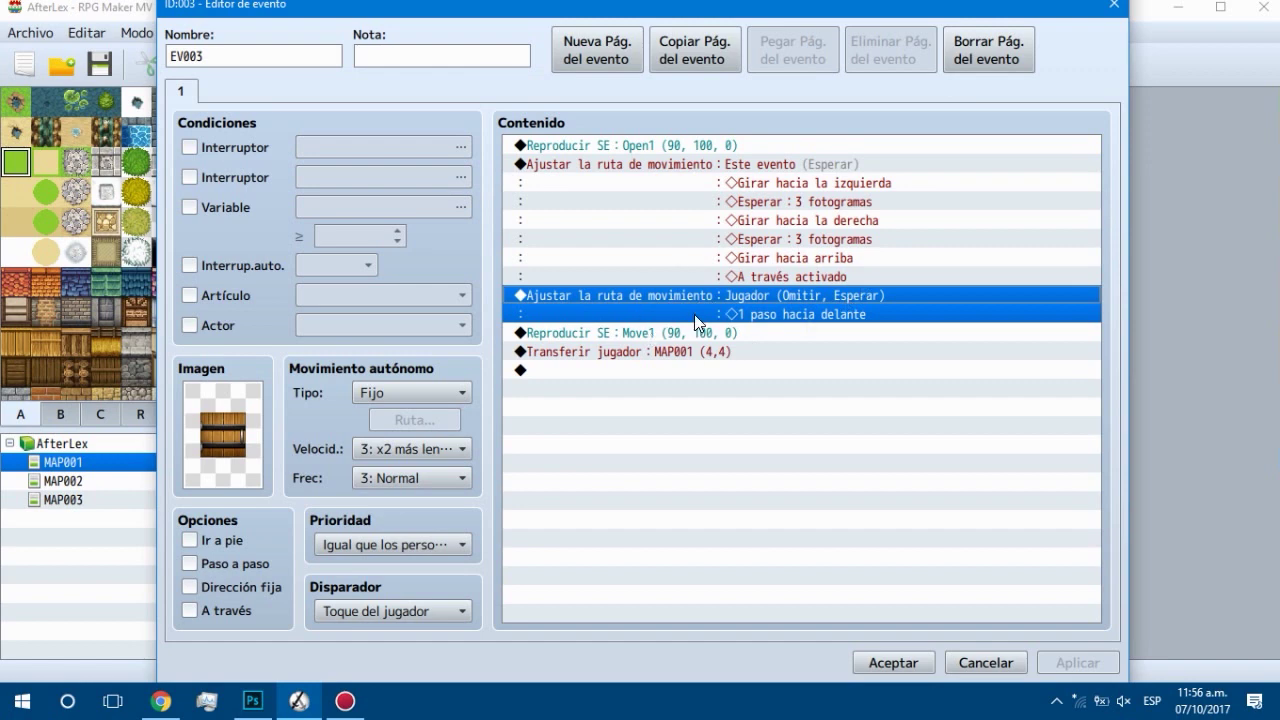
click(718, 330)
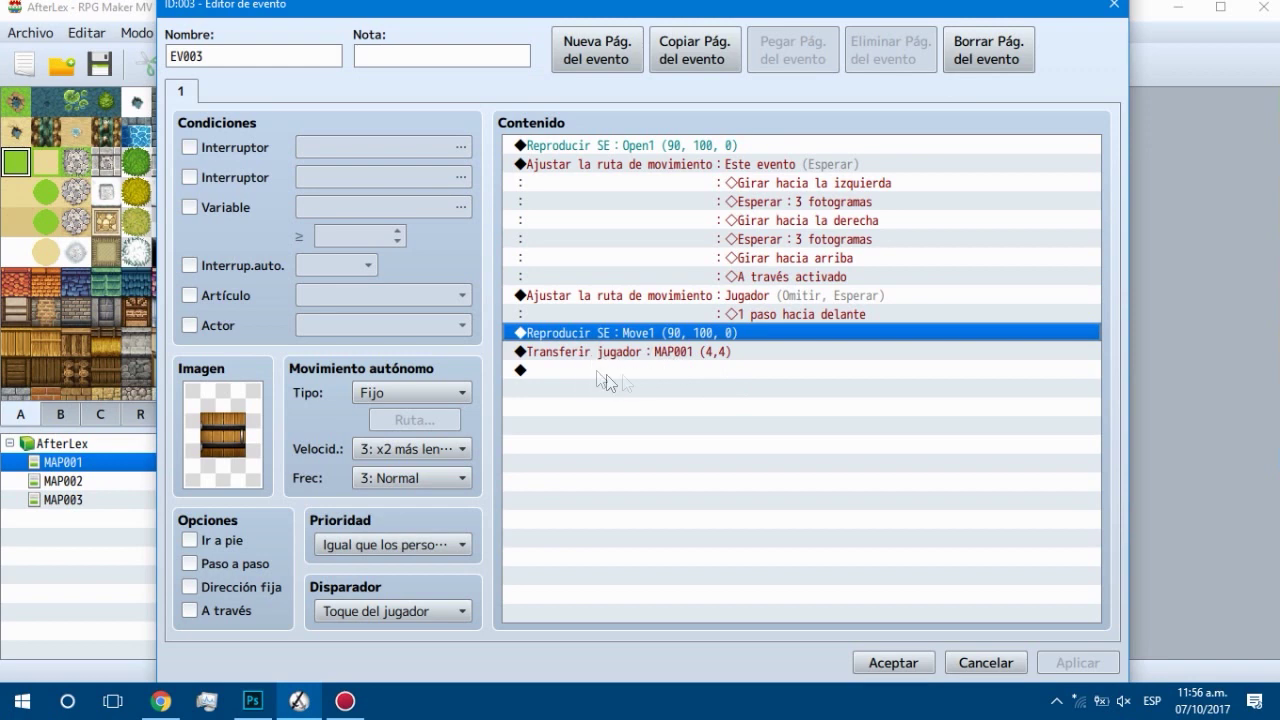
click(647, 354)
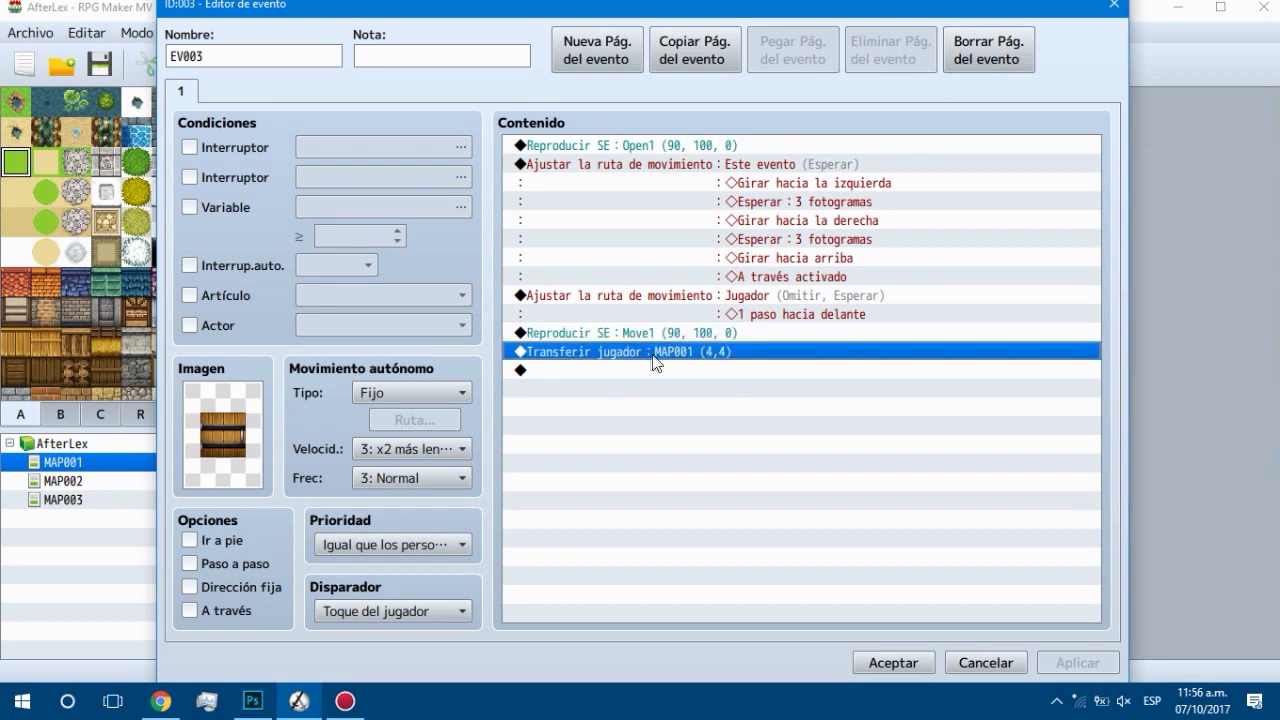
key(Insert)
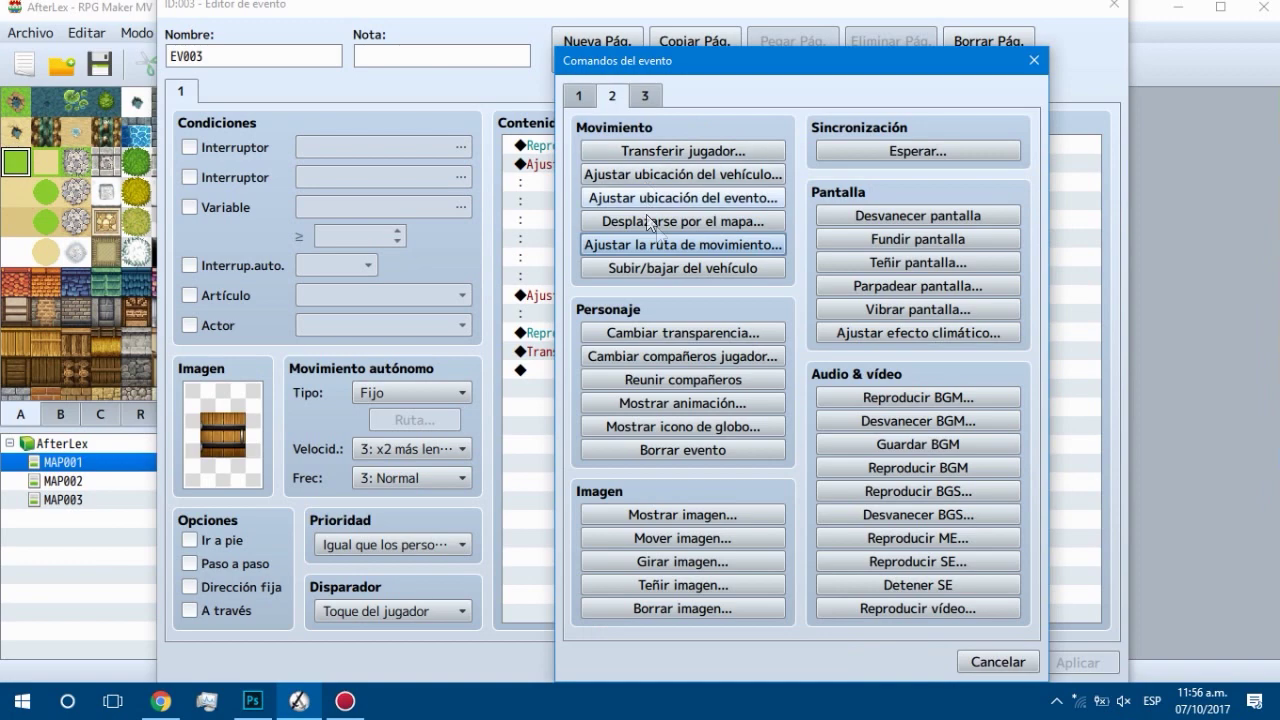
click(1033, 60)
Step: Set the door event's player transfer destination to the entrance tile MAP003 (5,7)
double_click(855, 350)
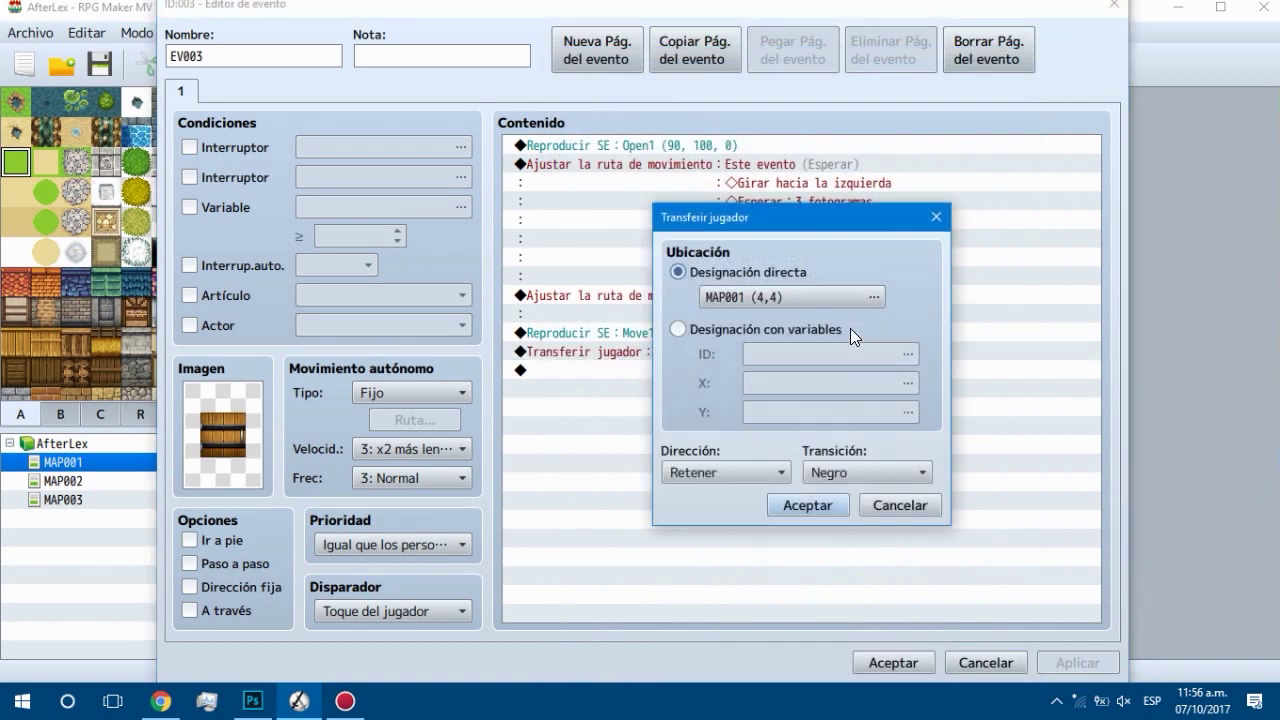
click(754, 296)
click(300, 107)
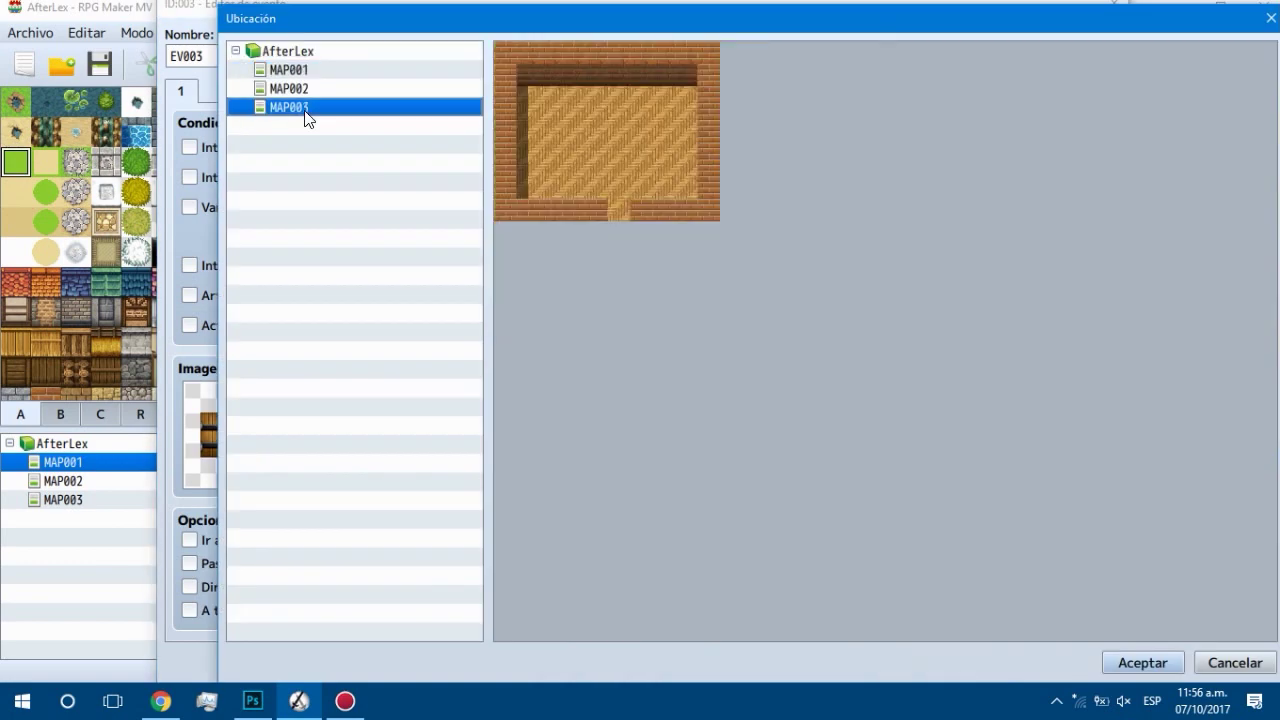
double_click(626, 204)
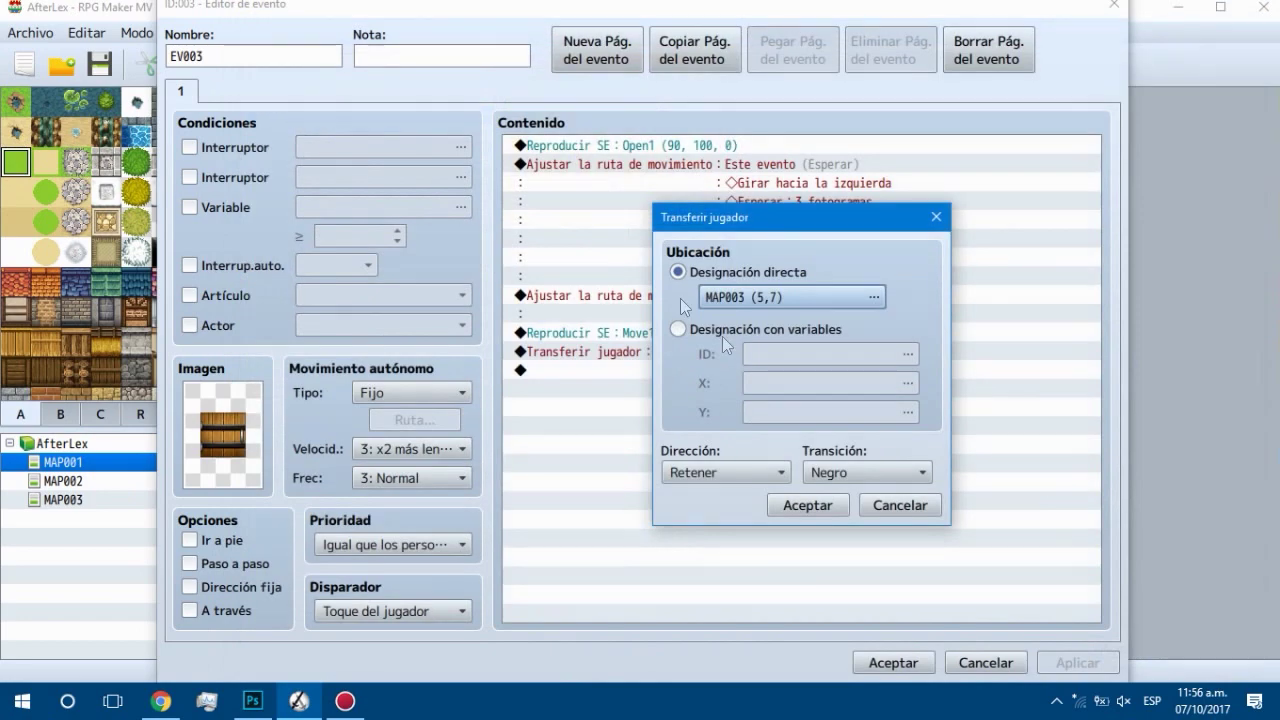
click(812, 502)
Step: Add a Mover hacia abajo player route after the transfer in MAP001's door event and accept the event
right_click(592, 367)
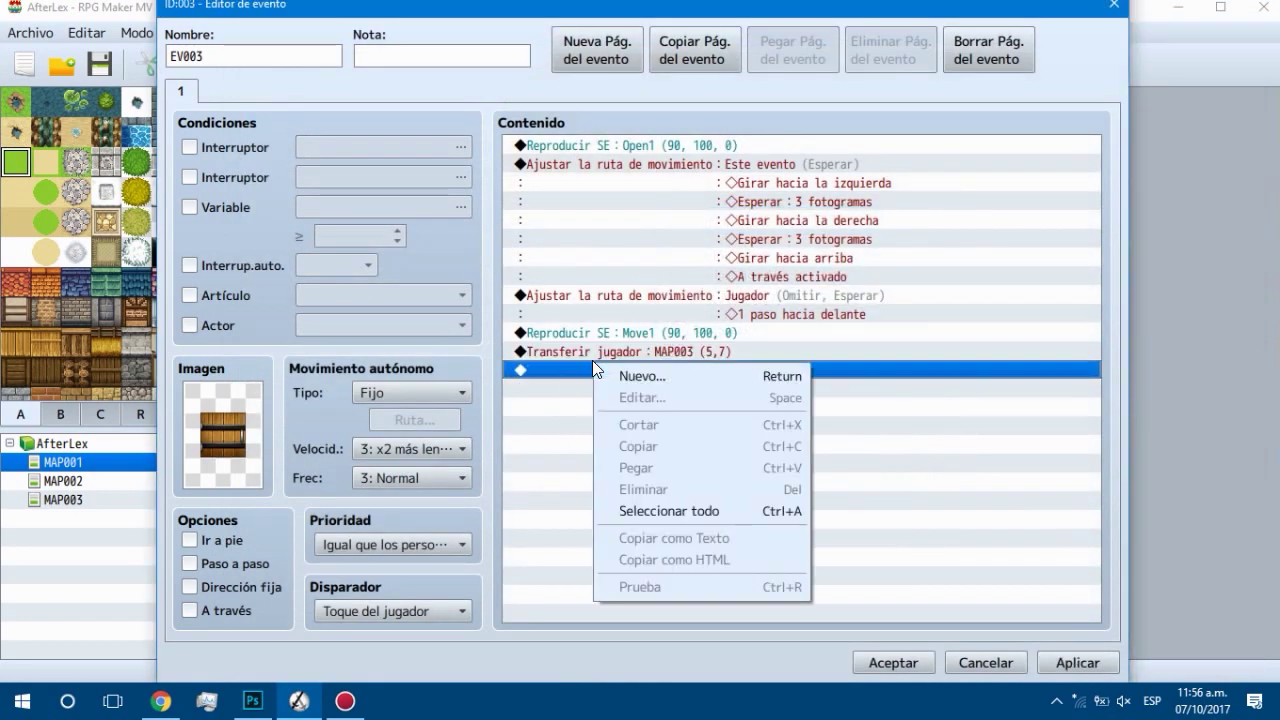
click(645, 377)
click(640, 96)
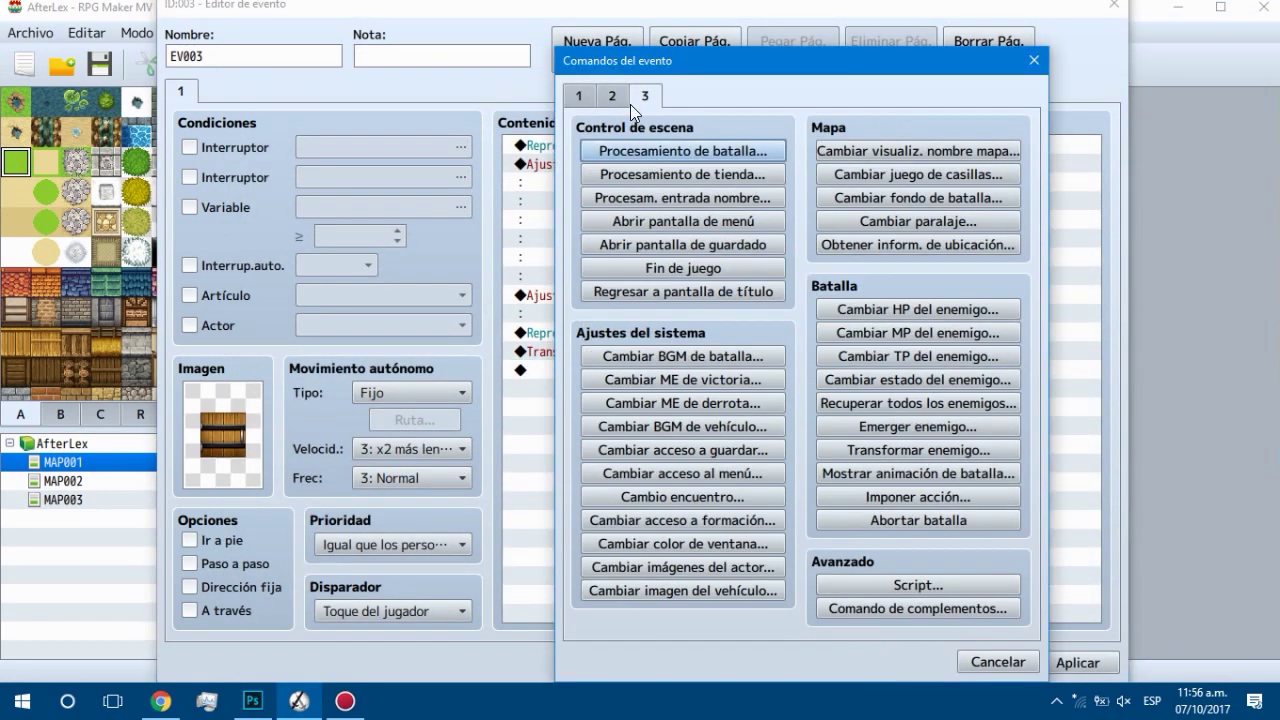
click(614, 96)
click(656, 246)
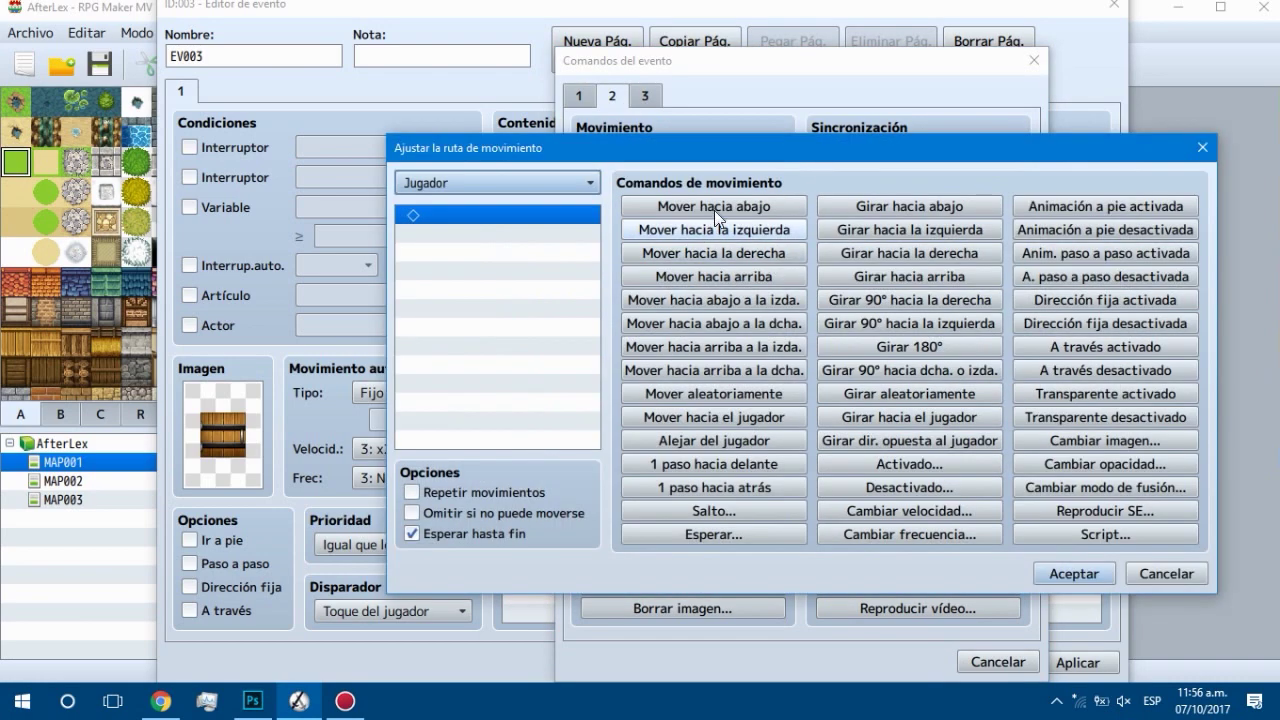
click(714, 207)
click(1064, 572)
click(1075, 662)
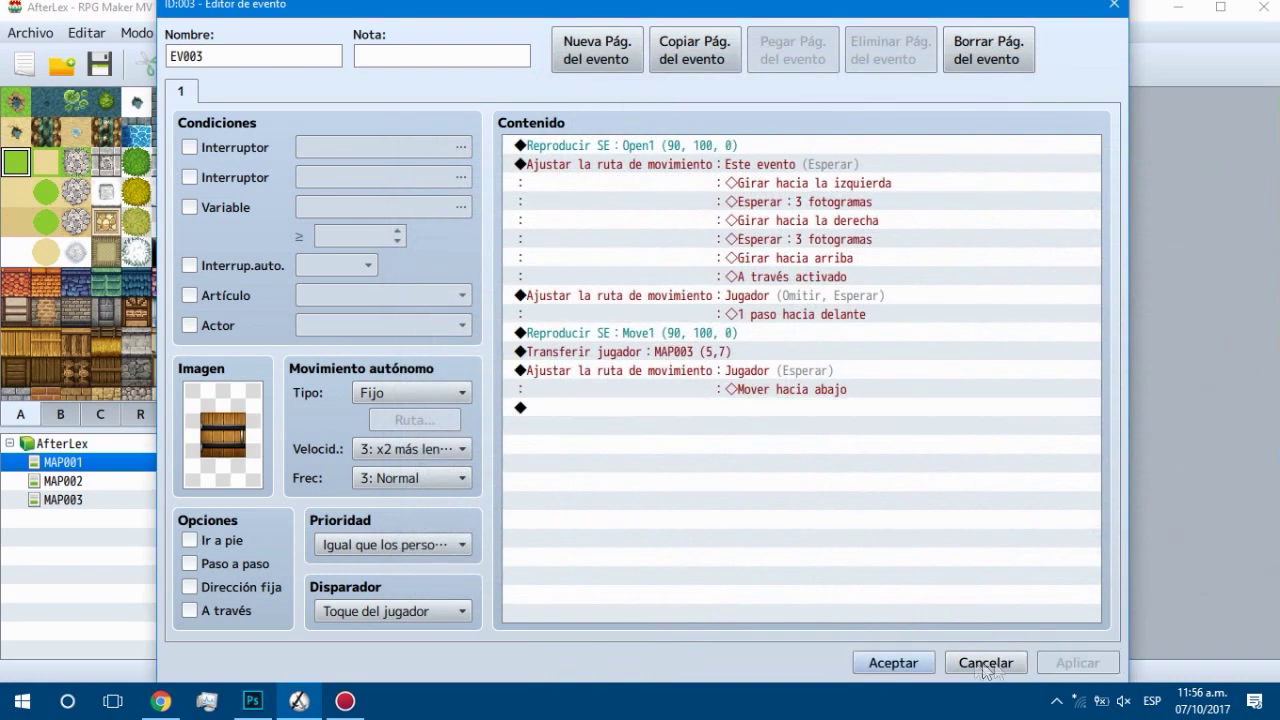
click(904, 656)
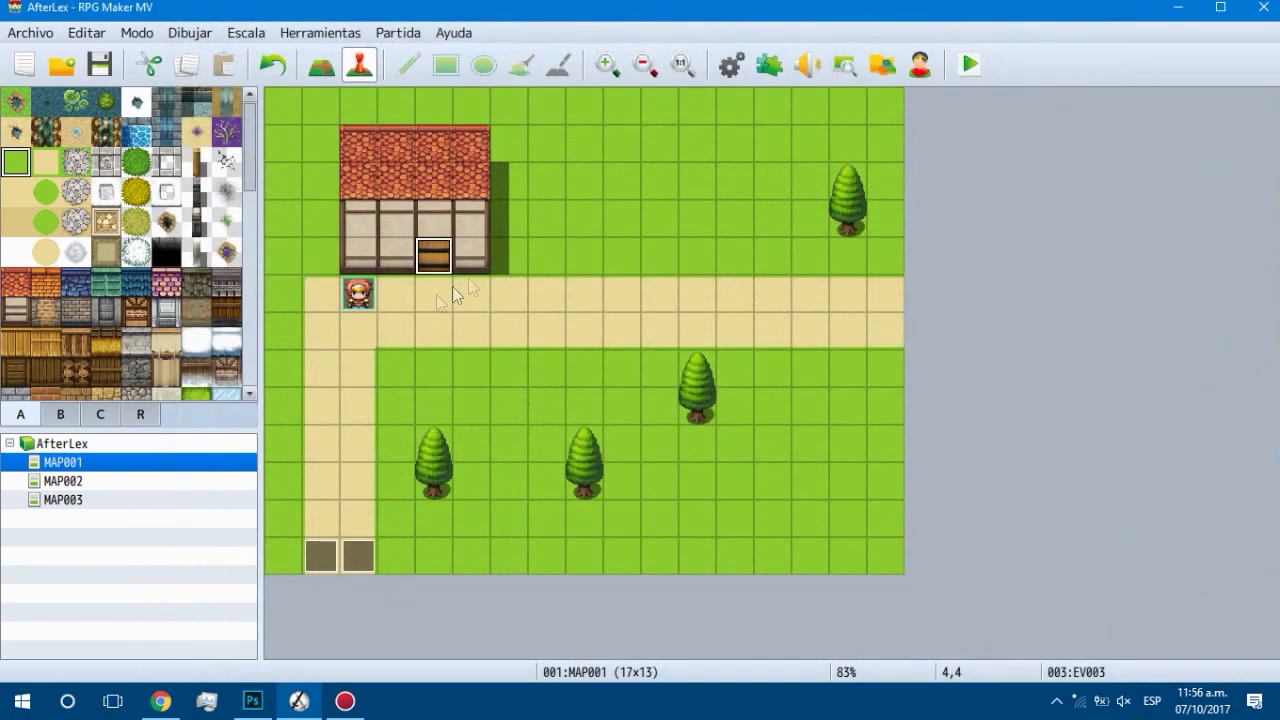
Step: Create a quick Puerta event on MAP003's entrance tile (5,7) with its destination set to MAP001 (4,4)
click(75, 500)
right_click(460, 366)
mouse_move(578, 550)
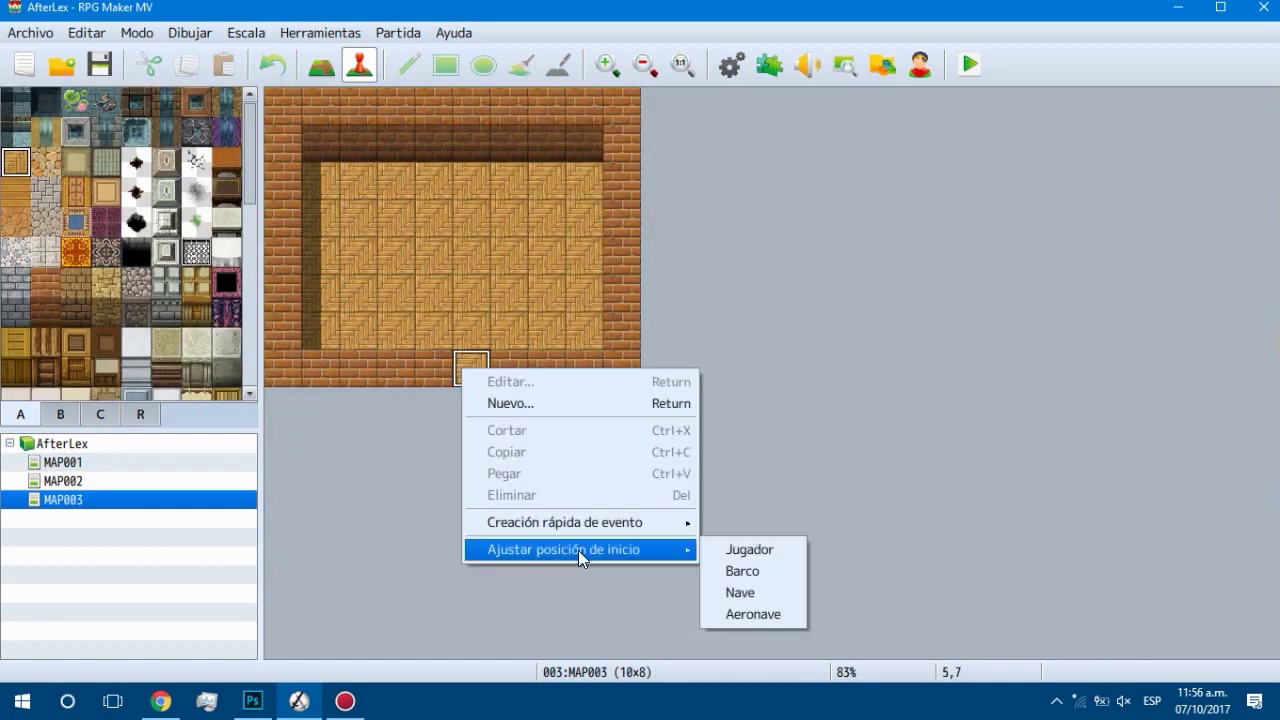
mouse_move(640, 524)
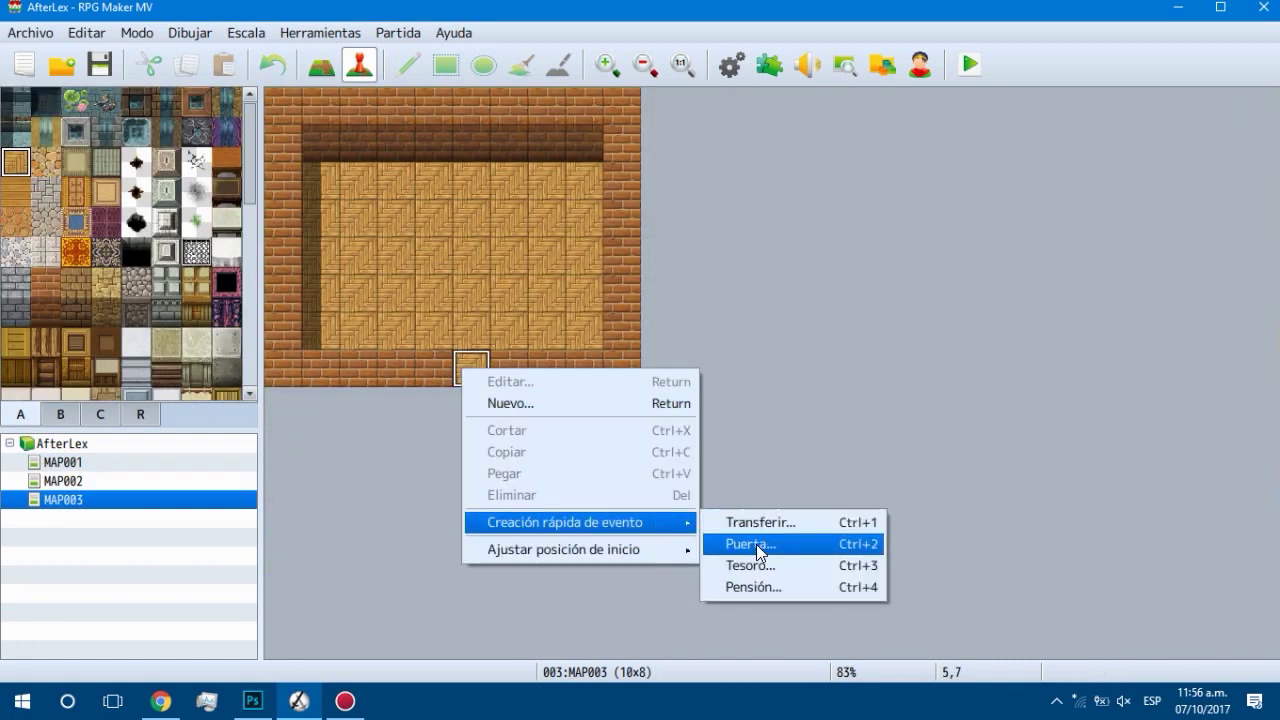
click(760, 549)
click(642, 304)
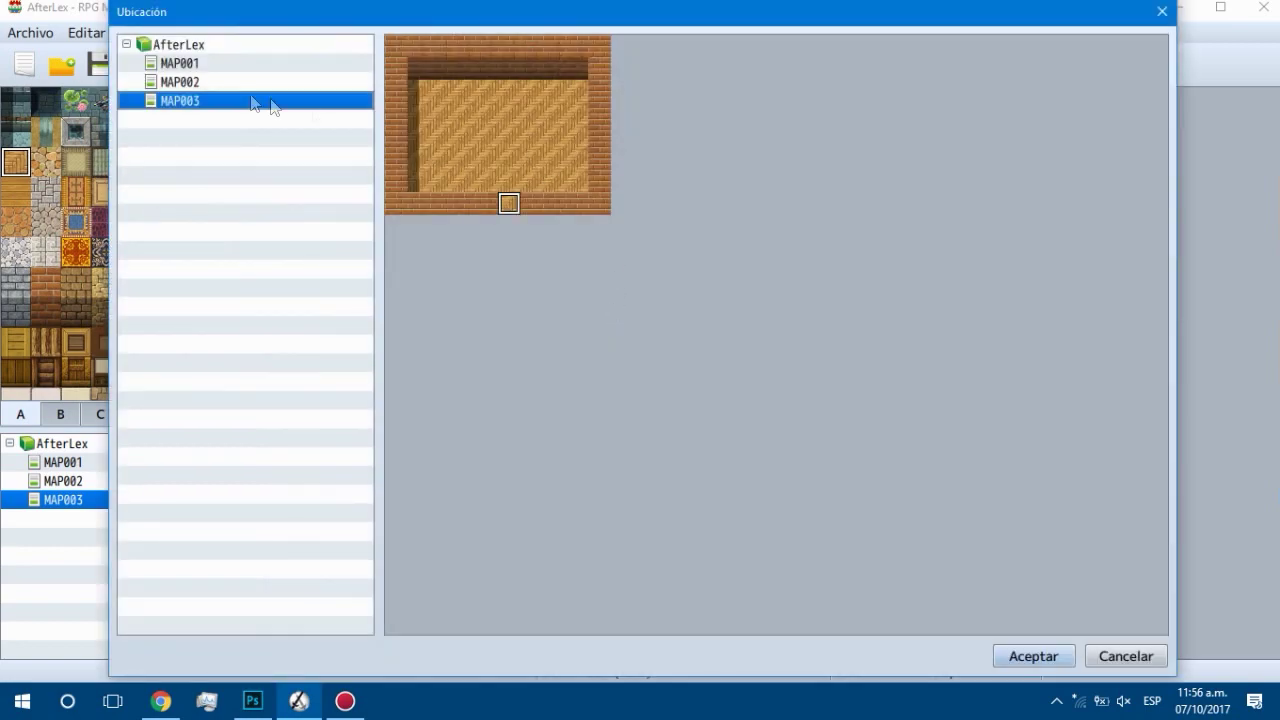
click(208, 64)
double_click(486, 134)
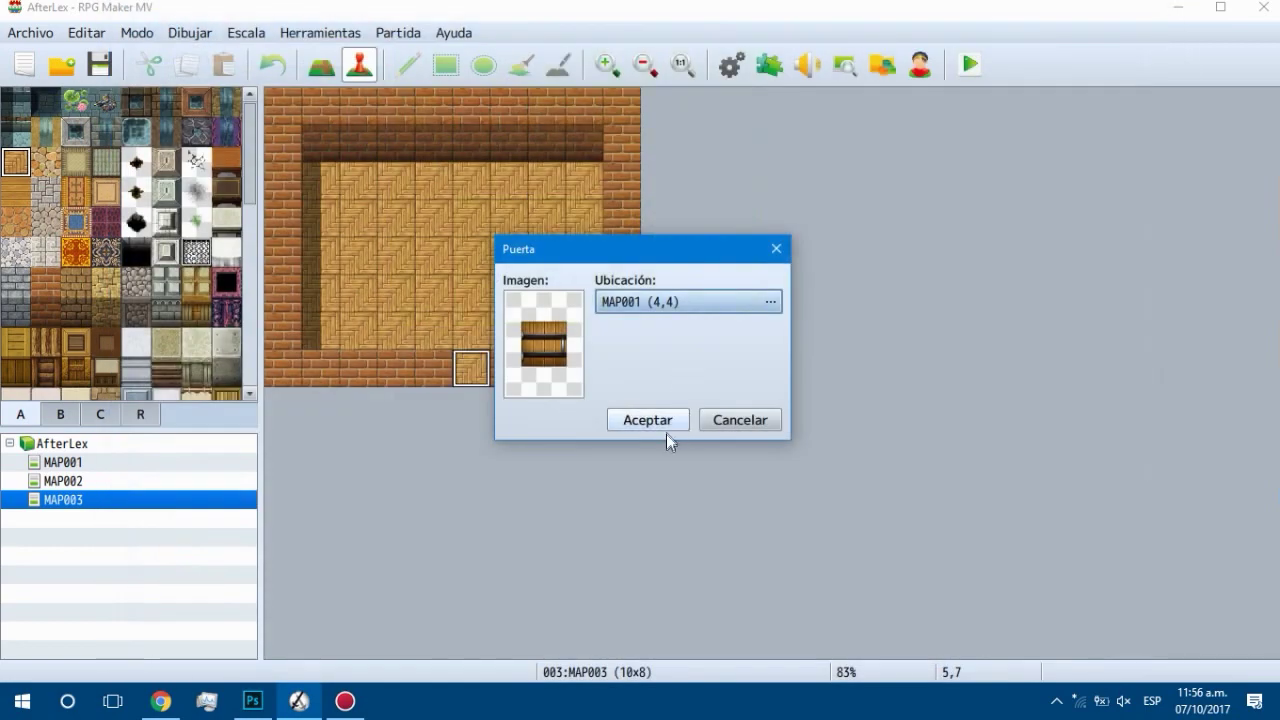
click(668, 428)
Step: Add a Mover hacia abajo player route after the transfer in MAP003's door event and accept the event
double_click(484, 368)
click(694, 356)
click(678, 372)
right_click(678, 372)
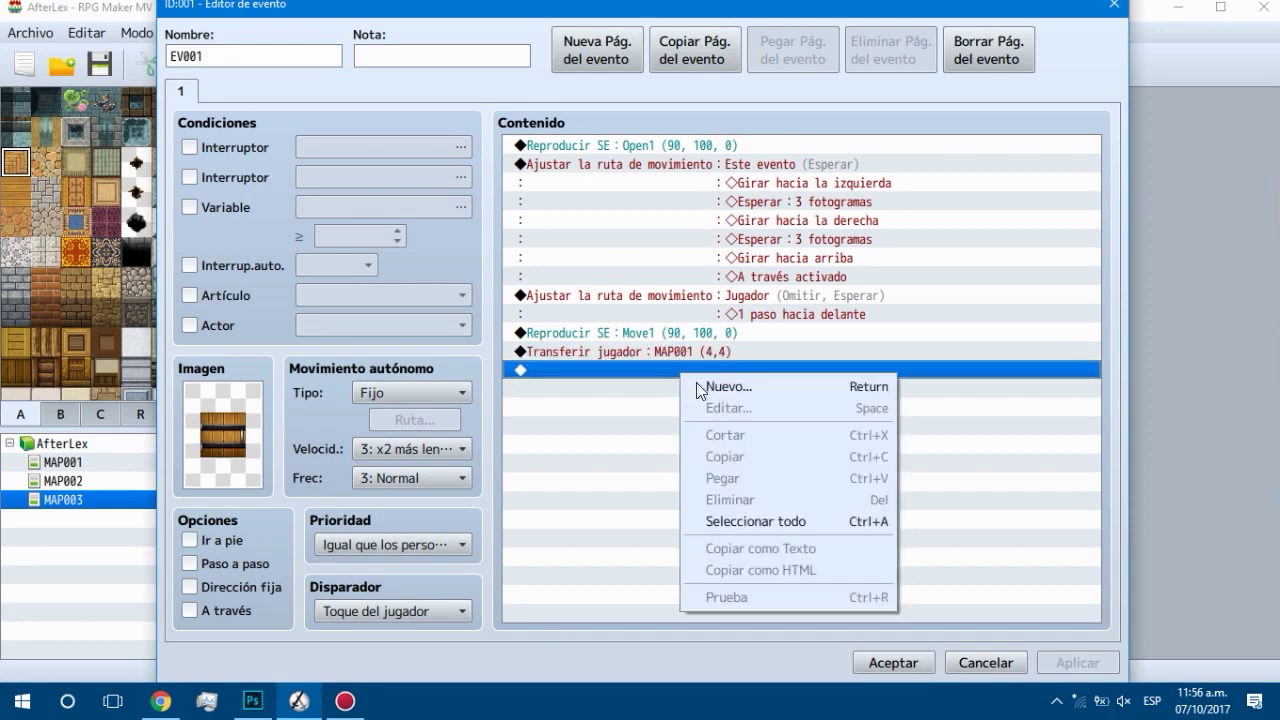
click(729, 389)
click(682, 245)
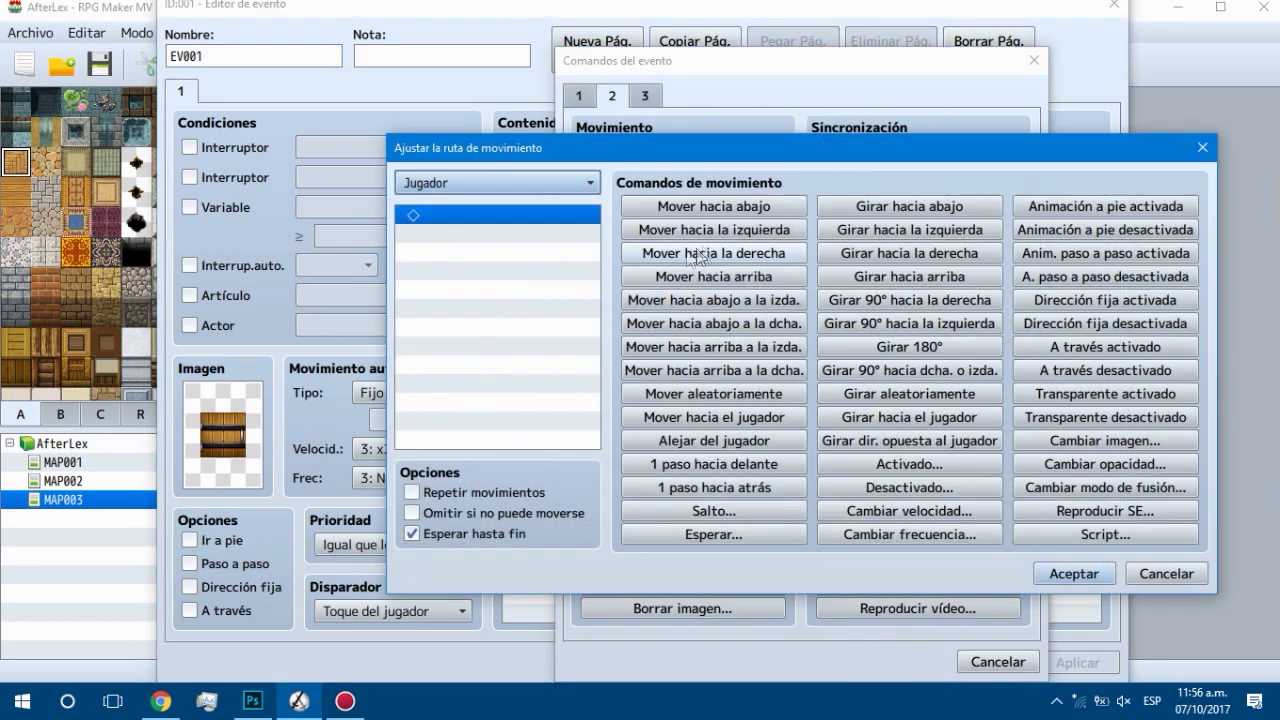
click(740, 206)
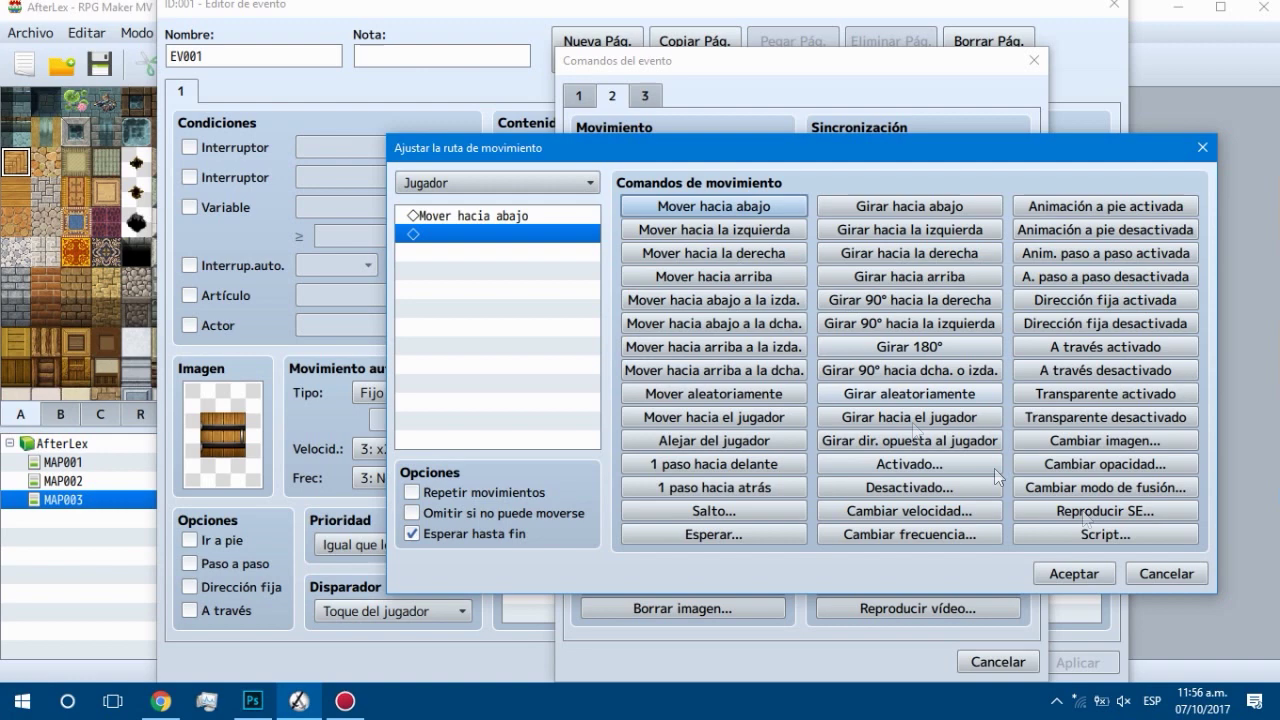
click(1076, 572)
click(1078, 660)
click(893, 662)
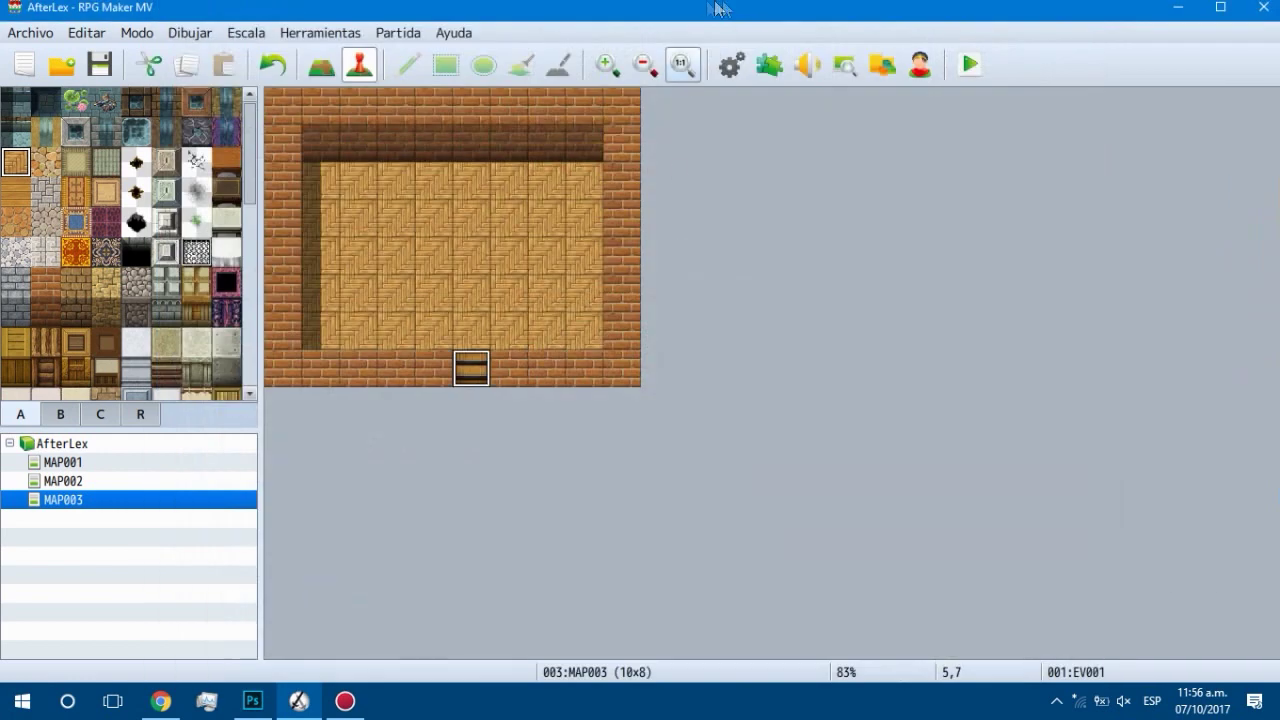
Step: Save the changes, playtest entering the house through its front door, and close the playtest
click(958, 62)
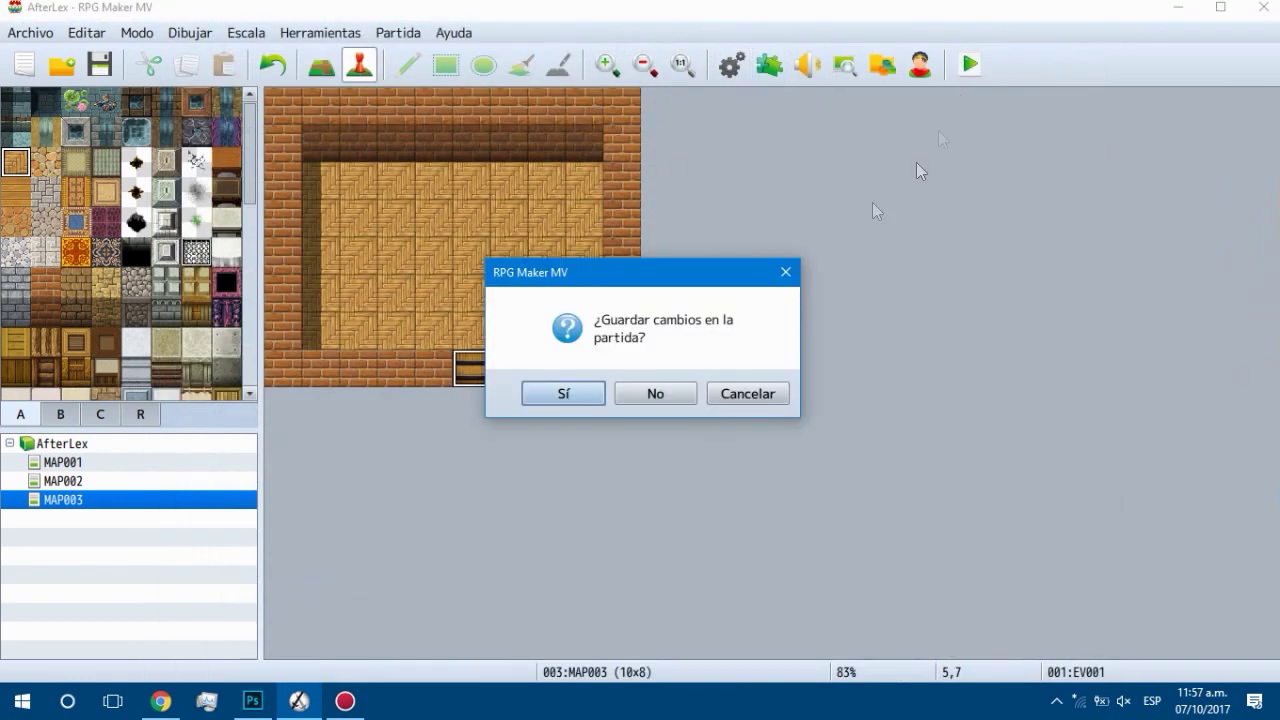
click(550, 390)
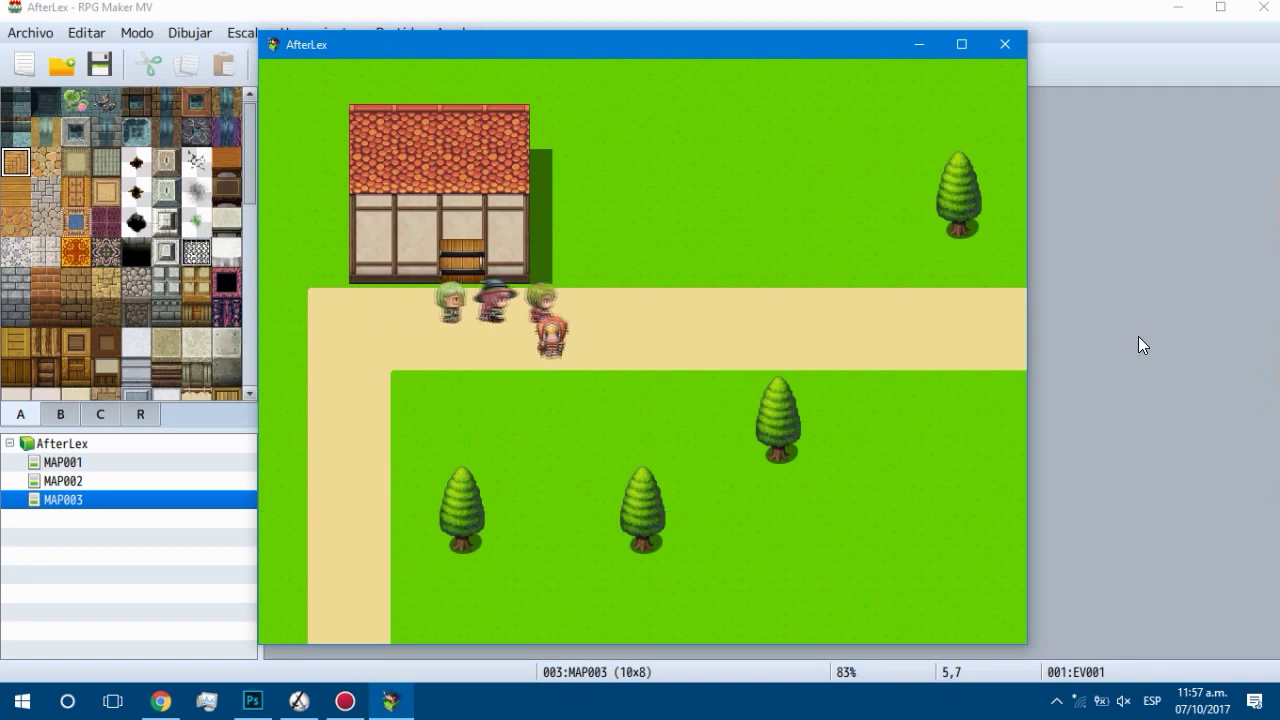
key(Up)
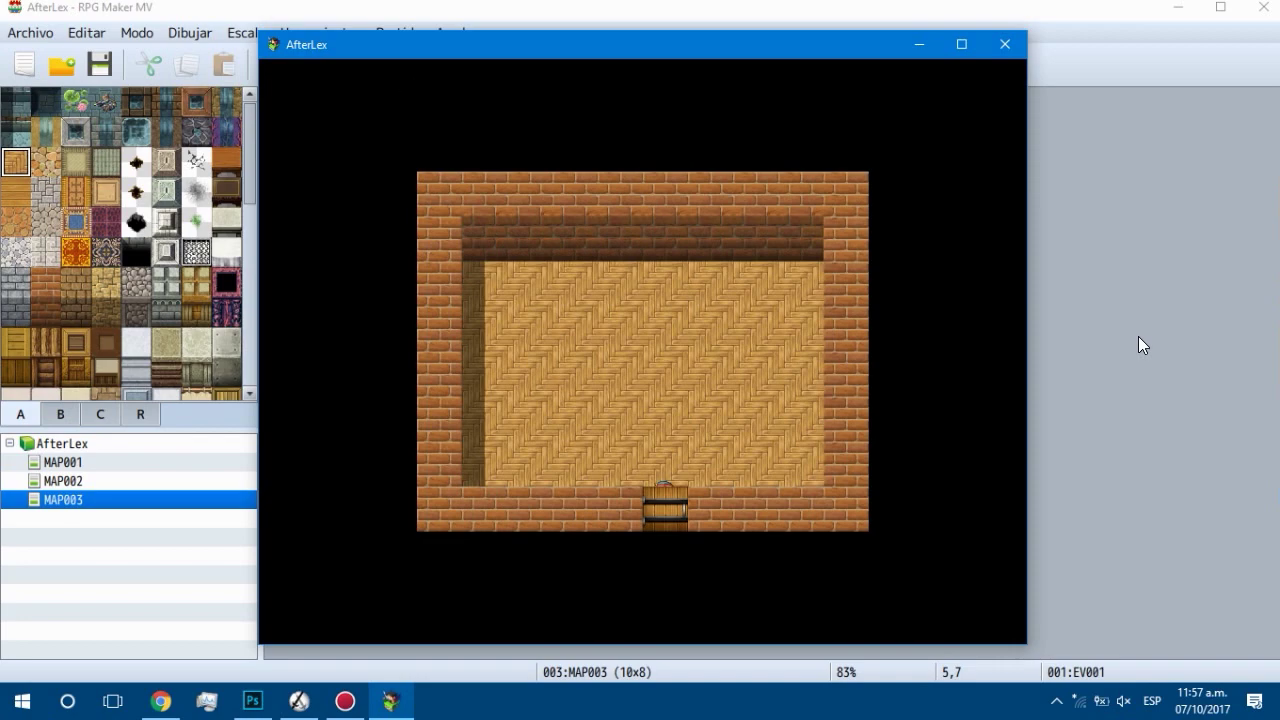
click(1005, 44)
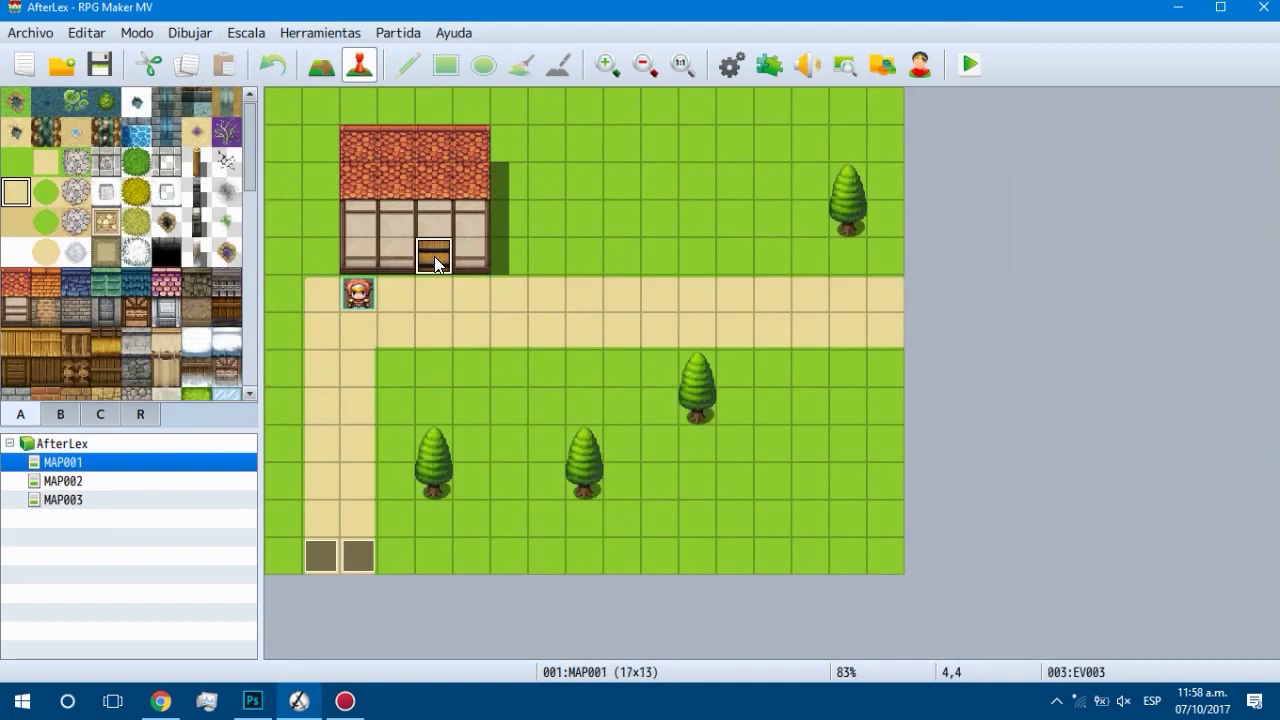
Step: Replace Mover hacia abajo with Mover hacia arriba in the player route after the transfer in MAP001's door event, then save and start a playtest
double_click(434, 256)
double_click(838, 376)
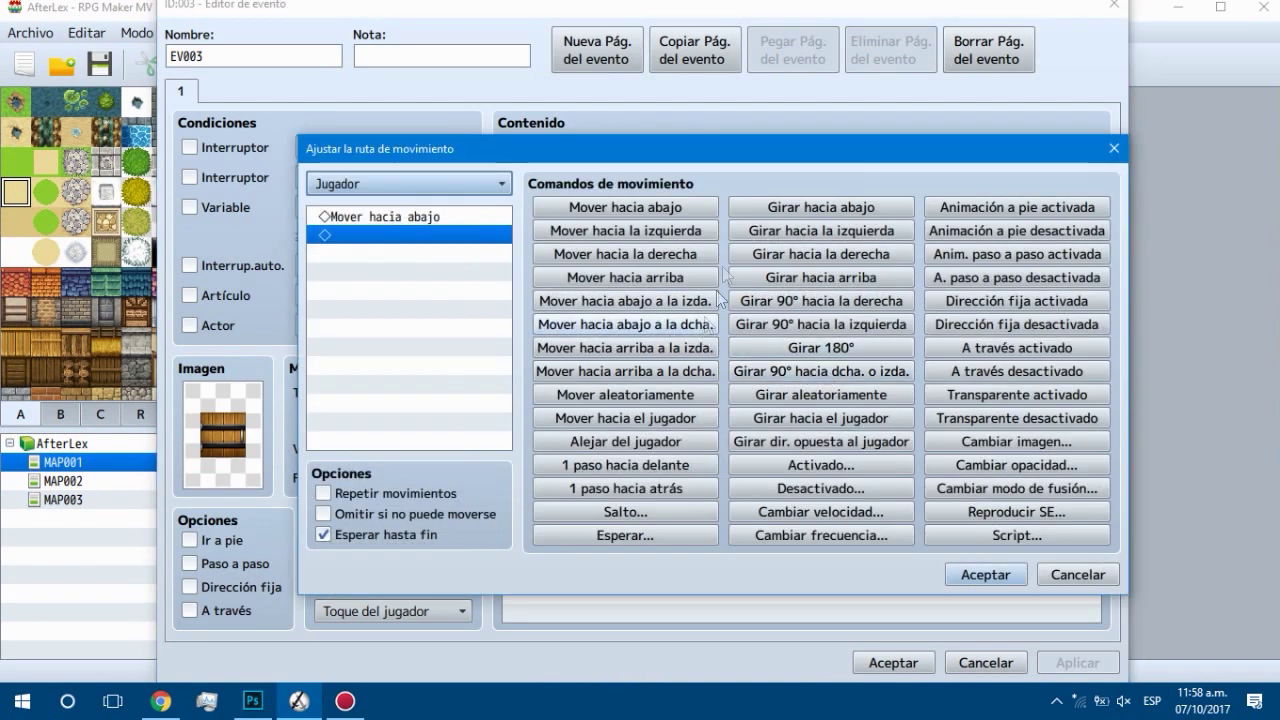
click(692, 274)
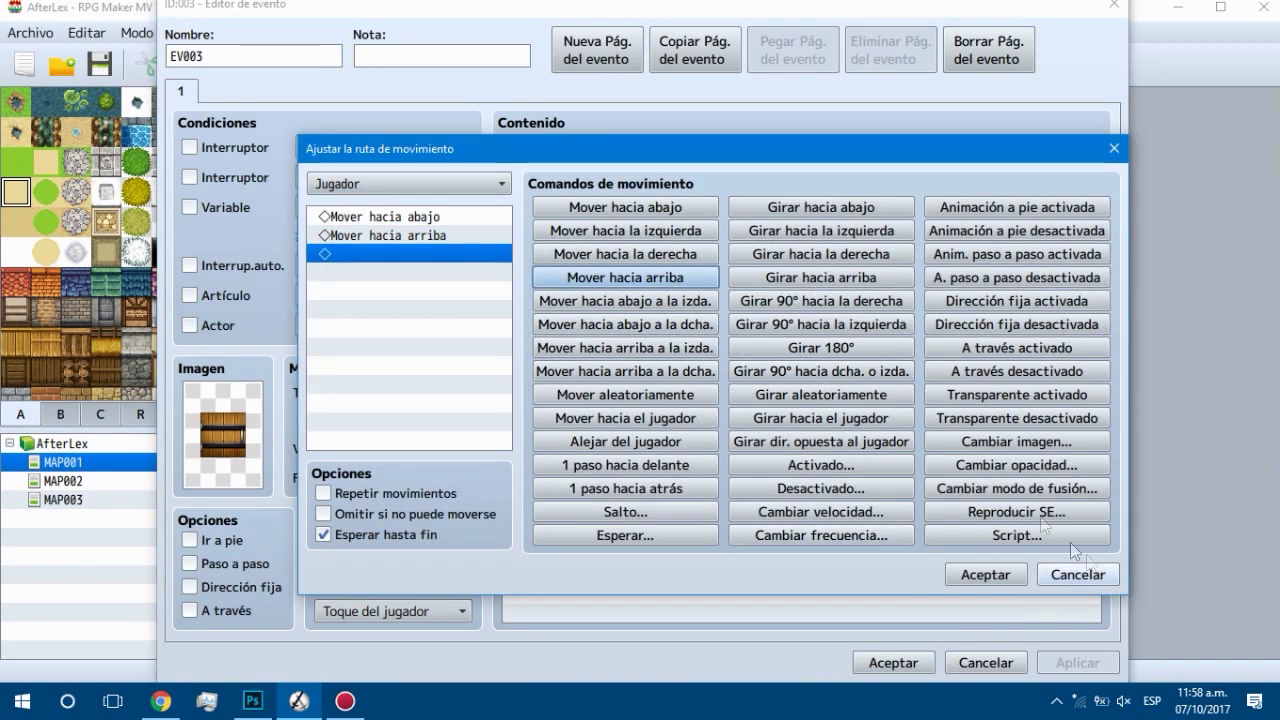
click(478, 215)
right_click(478, 215)
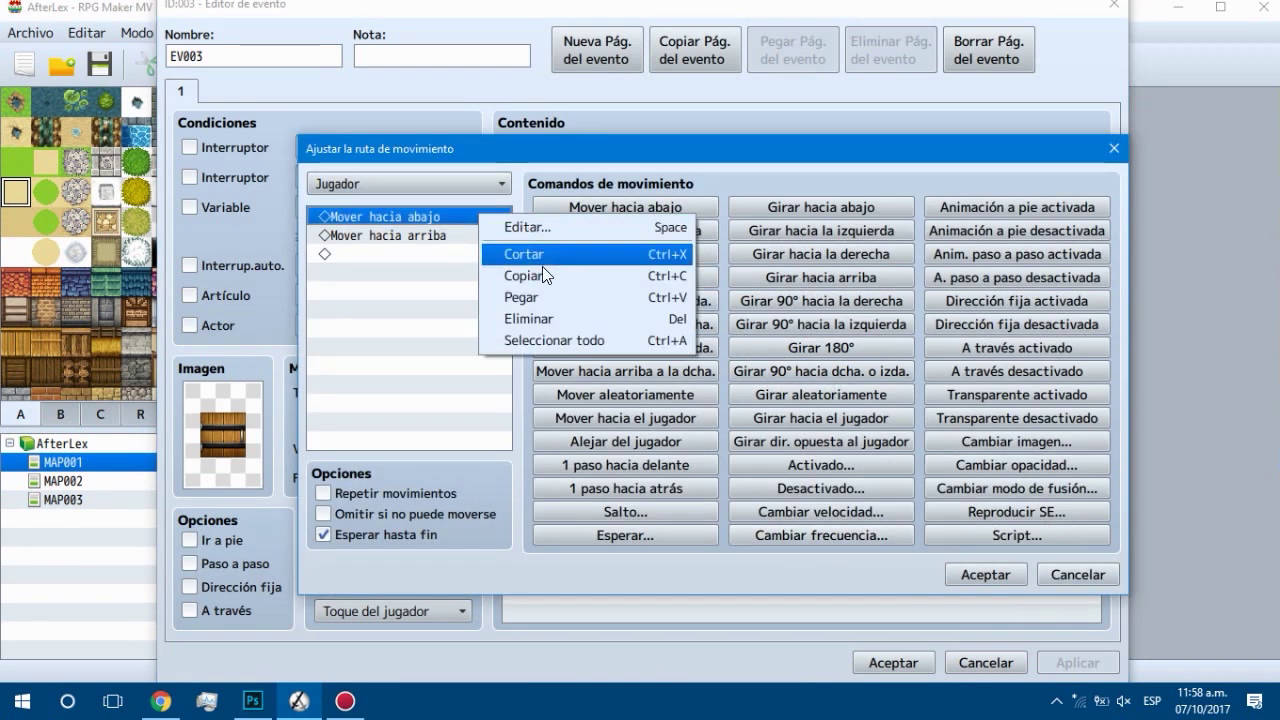
click(545, 268)
right_click(484, 214)
click(588, 264)
key(Return)
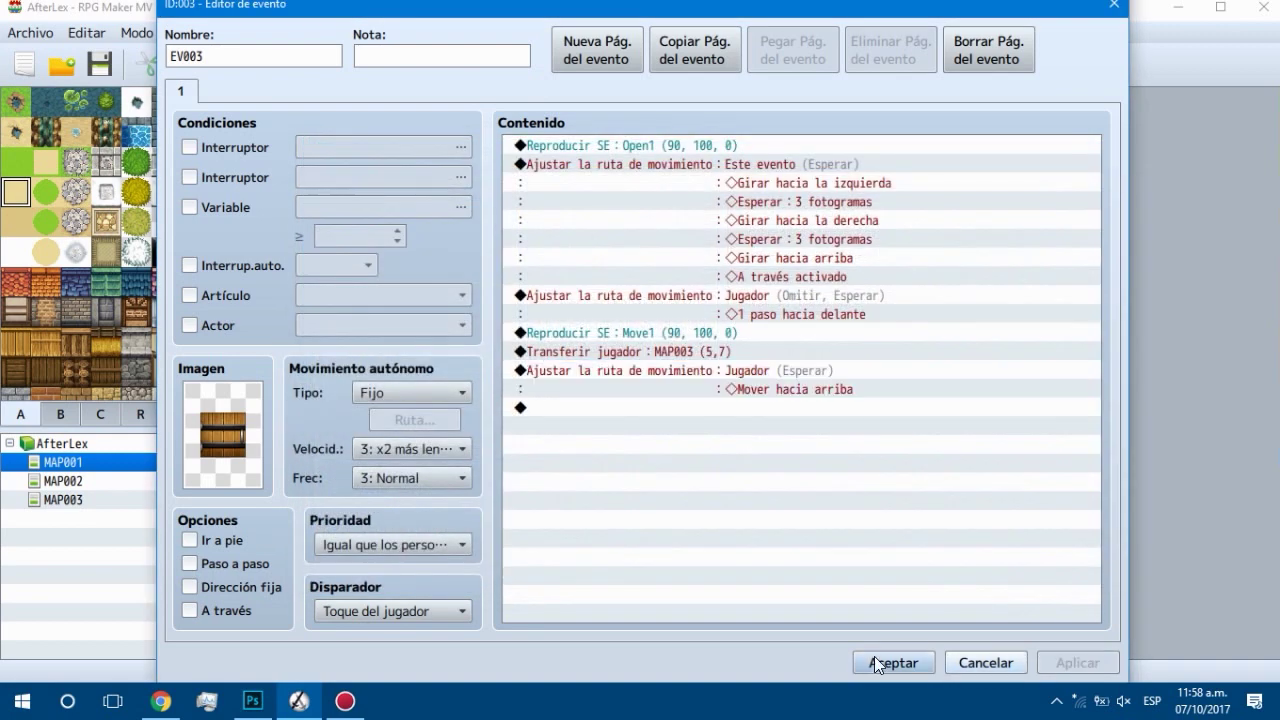
click(882, 660)
click(972, 58)
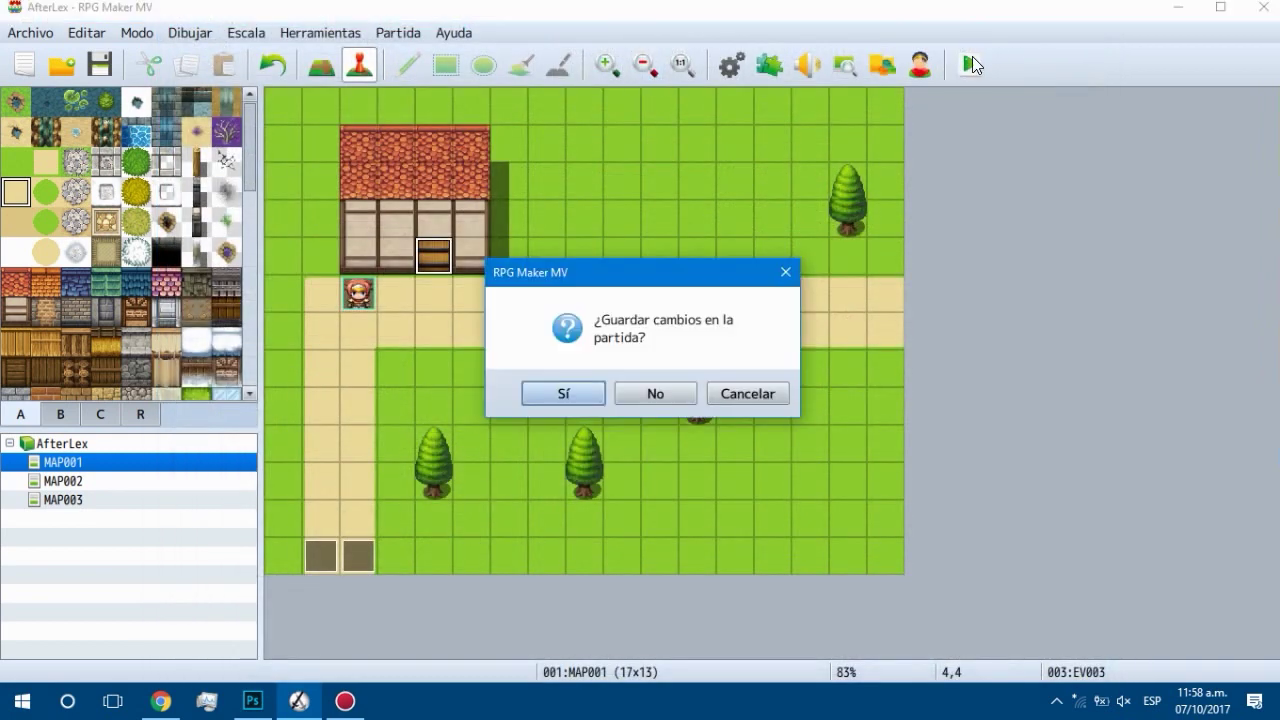
key(Return)
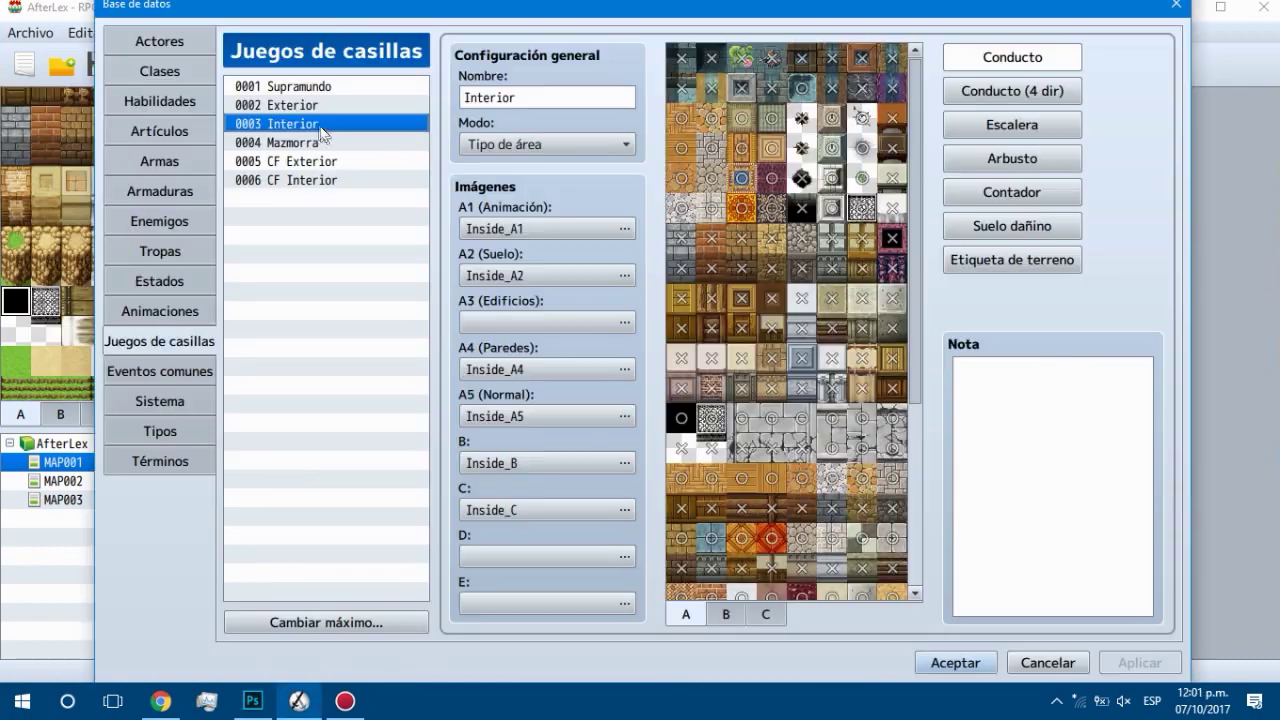
Step: Check the tile passability of the Exterior tileset in the database, then accept the database
click(290, 106)
scroll(712, 398, down, 3)
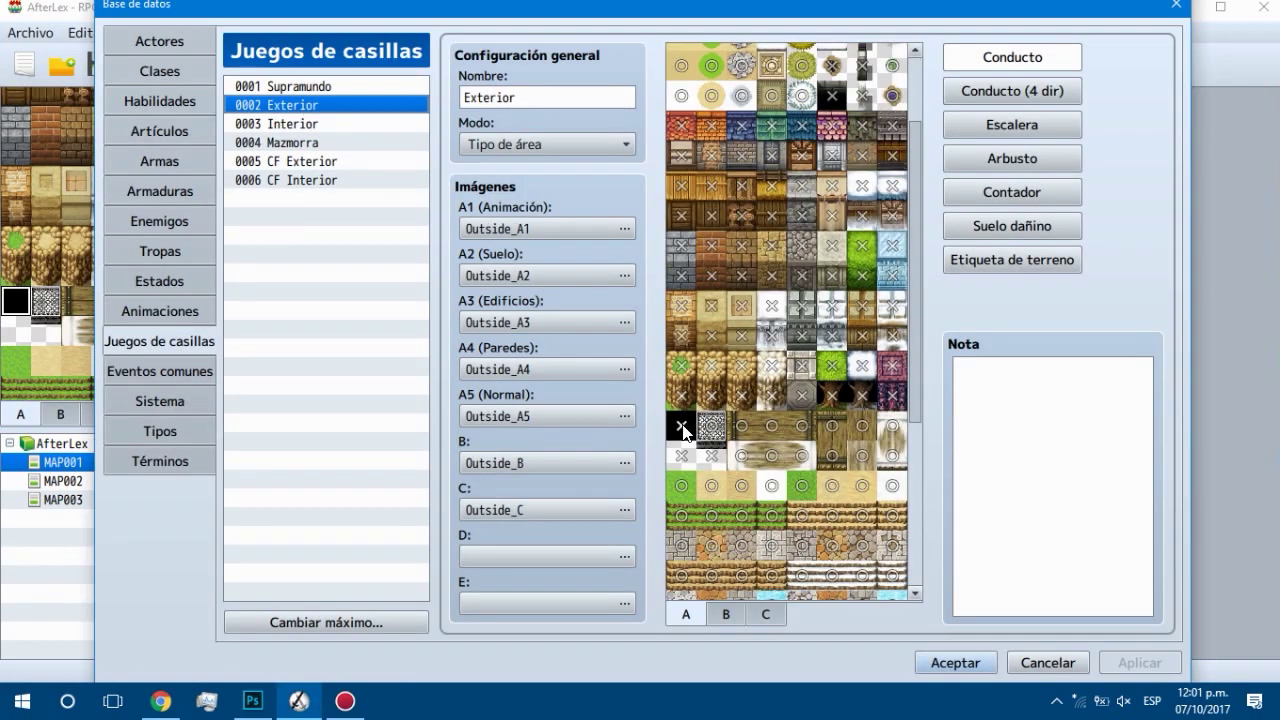
click(955, 662)
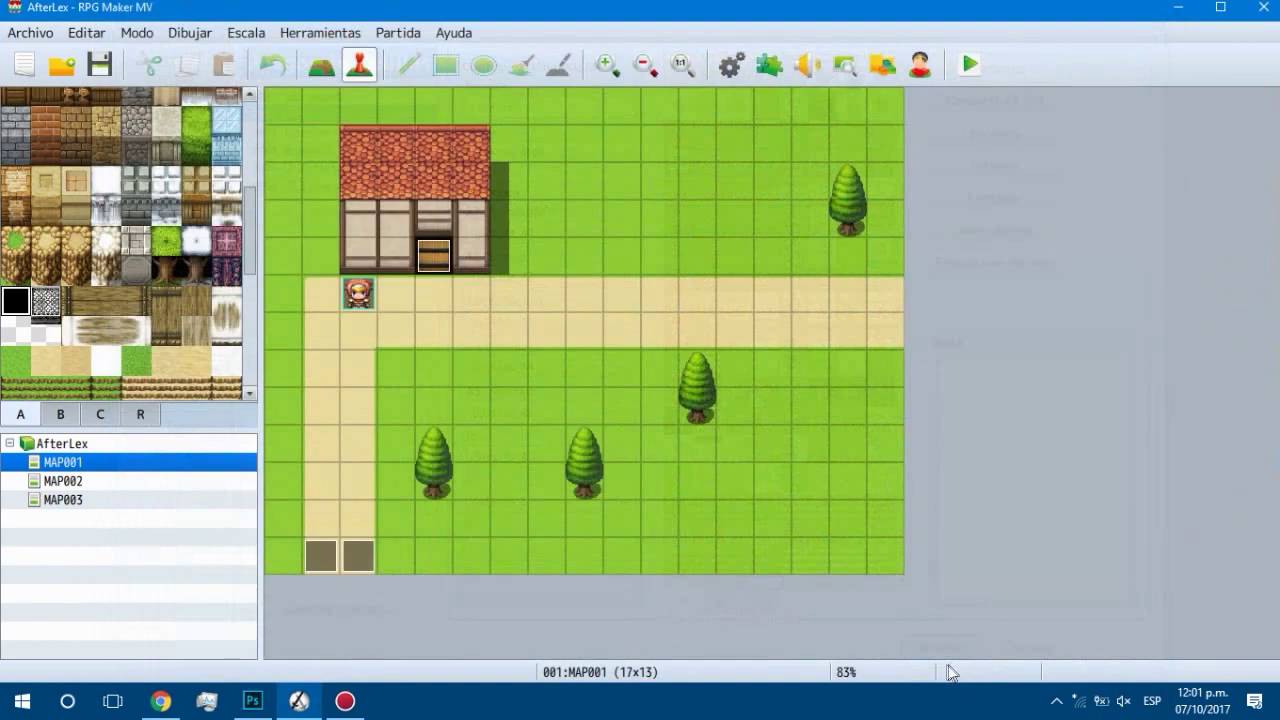
Step: Check the transfer destination in MAP001's door event and close the event without changes
double_click(431, 252)
double_click(729, 352)
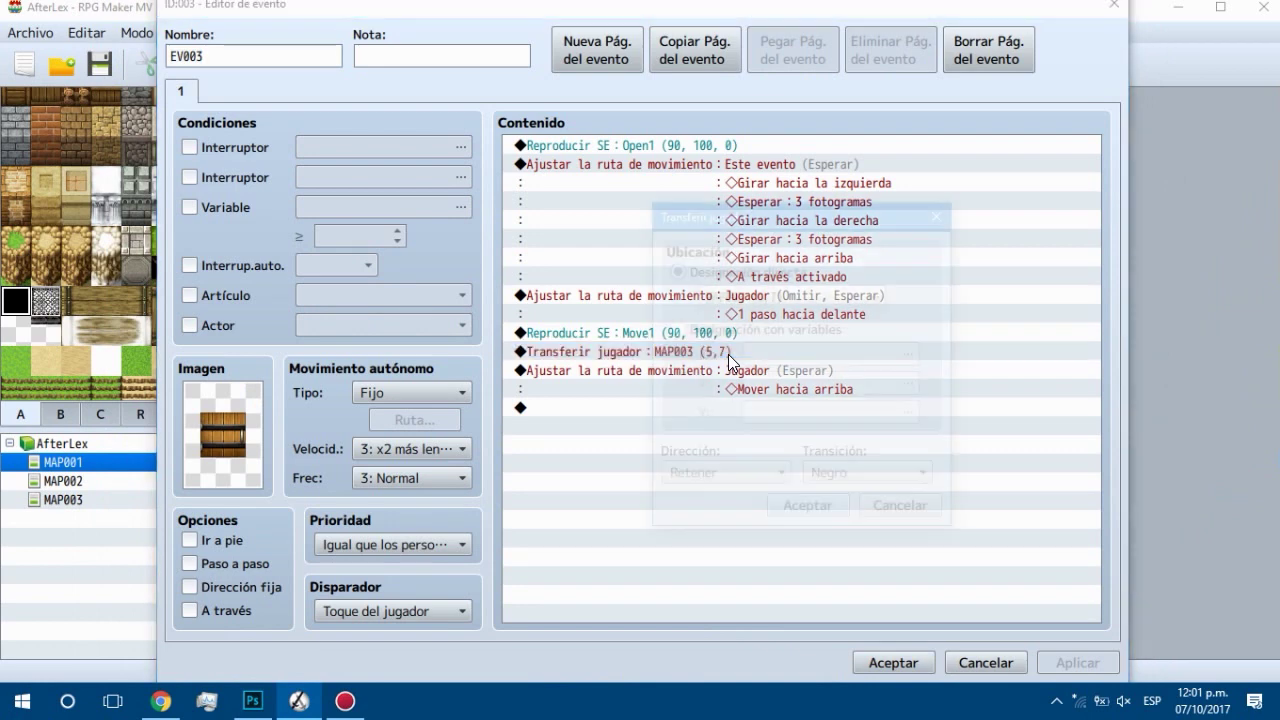
click(745, 298)
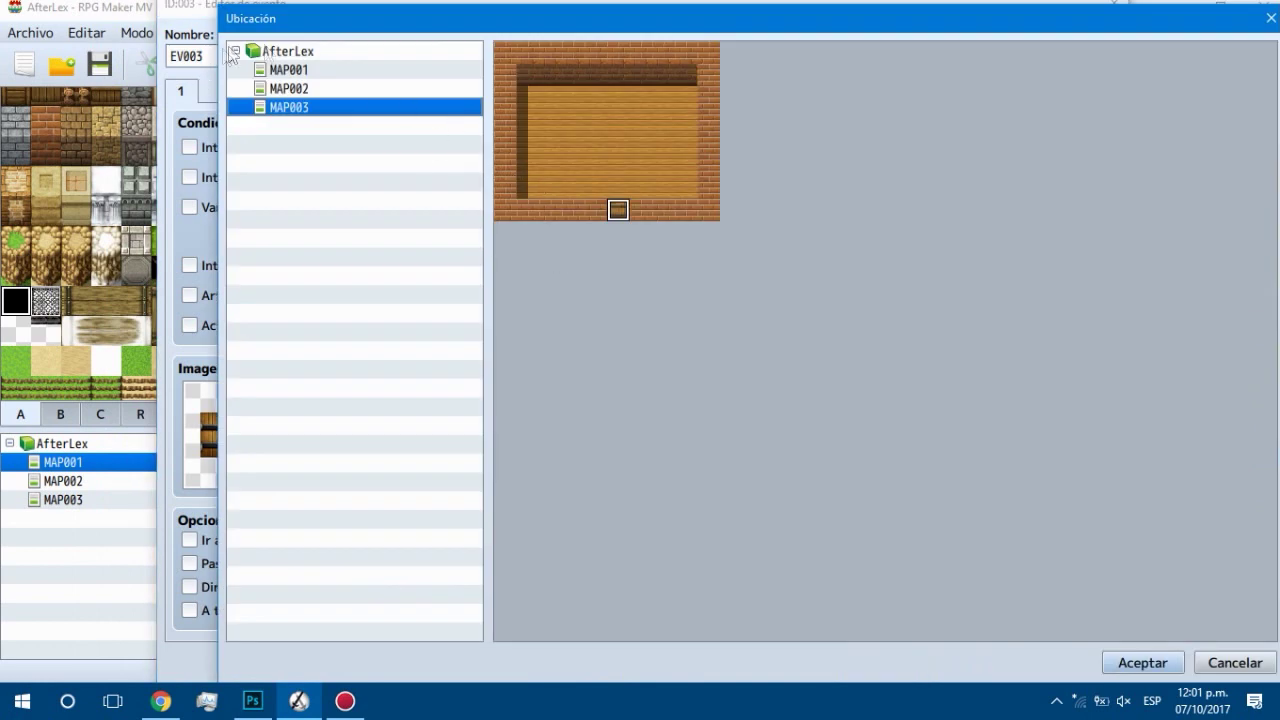
click(1271, 17)
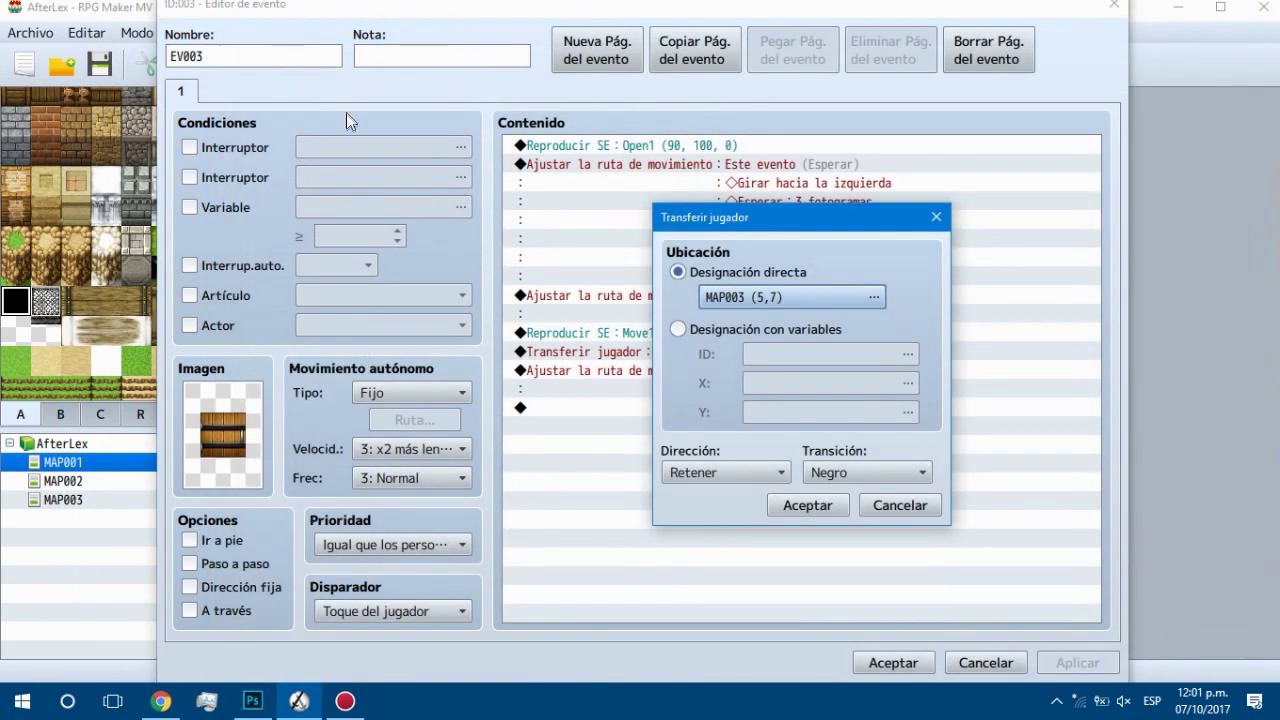
click(900, 505)
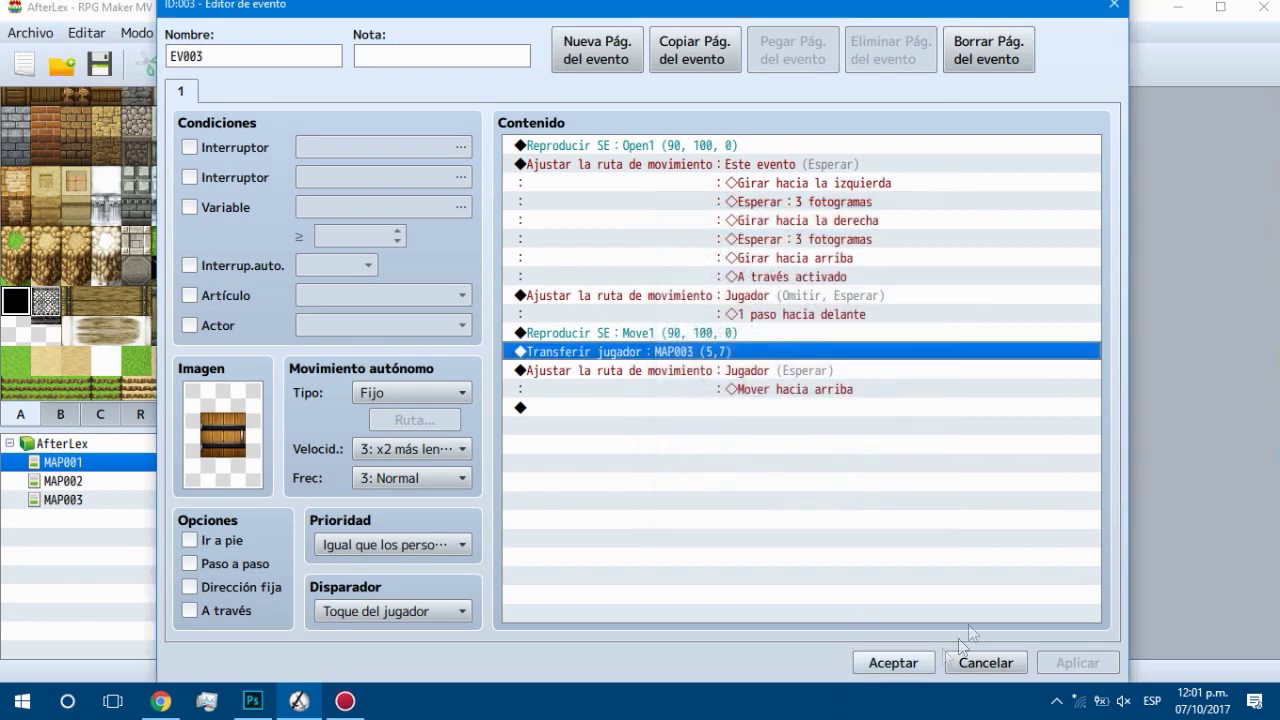
click(1111, 8)
Step: Set the transfer destination of MAP003's door event to the house door tile at MAP001 (4,4)
click(100, 499)
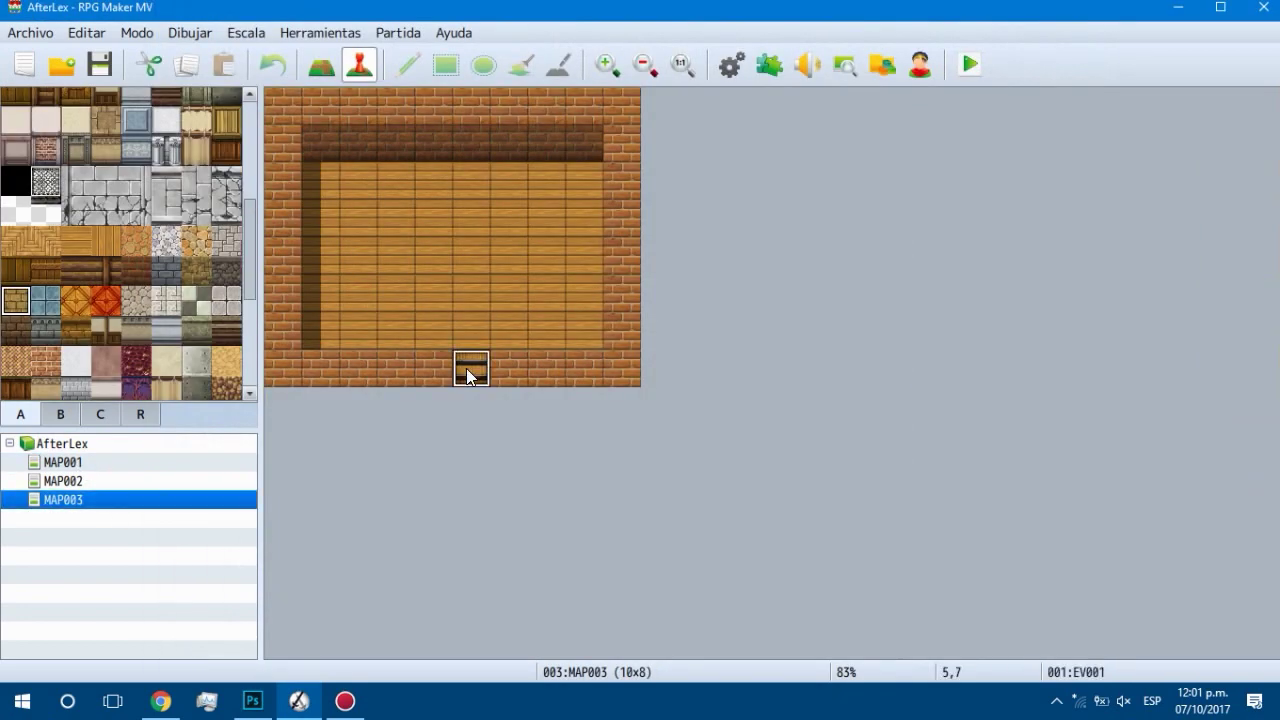
double_click(466, 368)
double_click(706, 352)
click(845, 298)
double_click(596, 166)
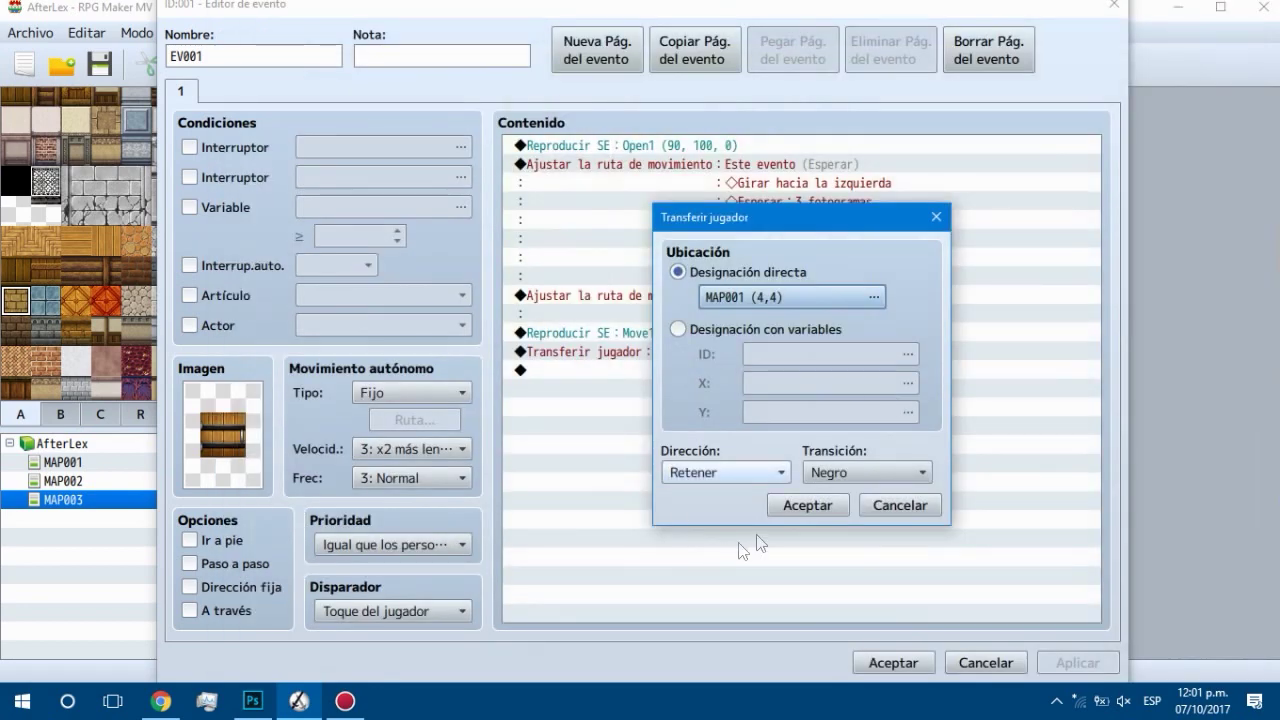
click(806, 423)
Step: Add a Mover hacia abajo player route after the transfer in MAP003's door event and close the event with its changes kept
click(690, 370)
right_click(690, 368)
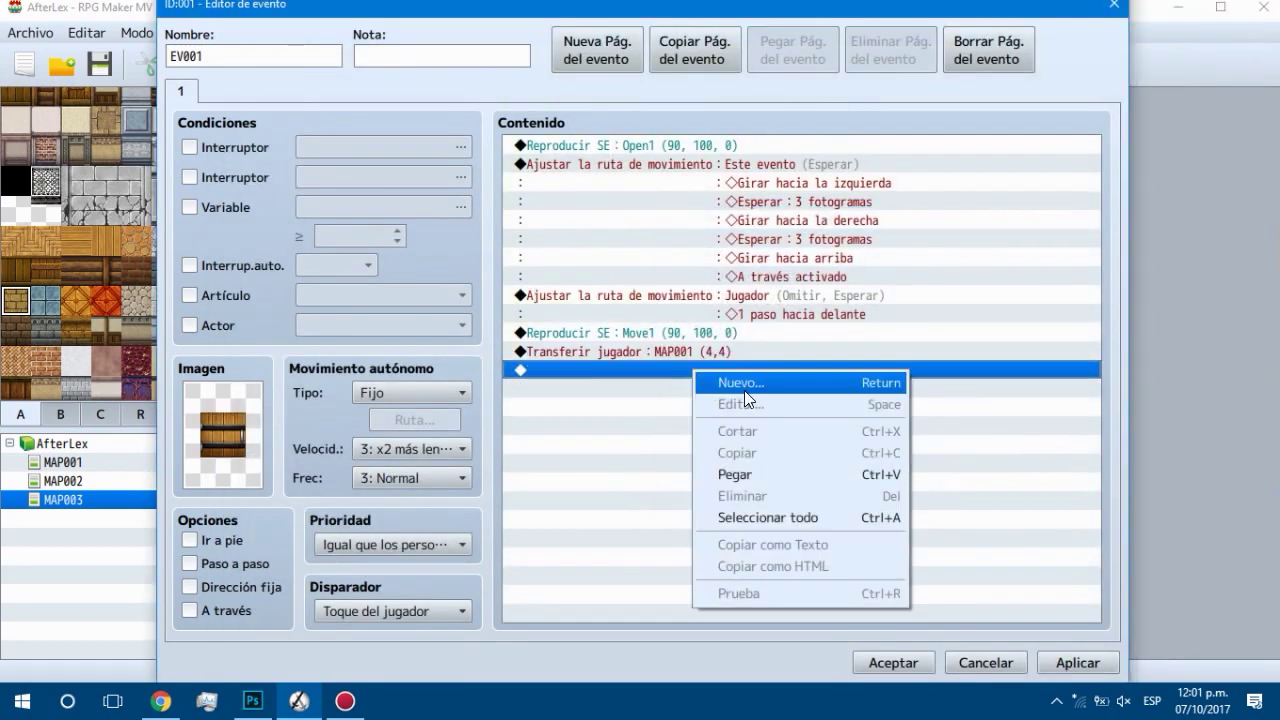
click(722, 381)
click(696, 244)
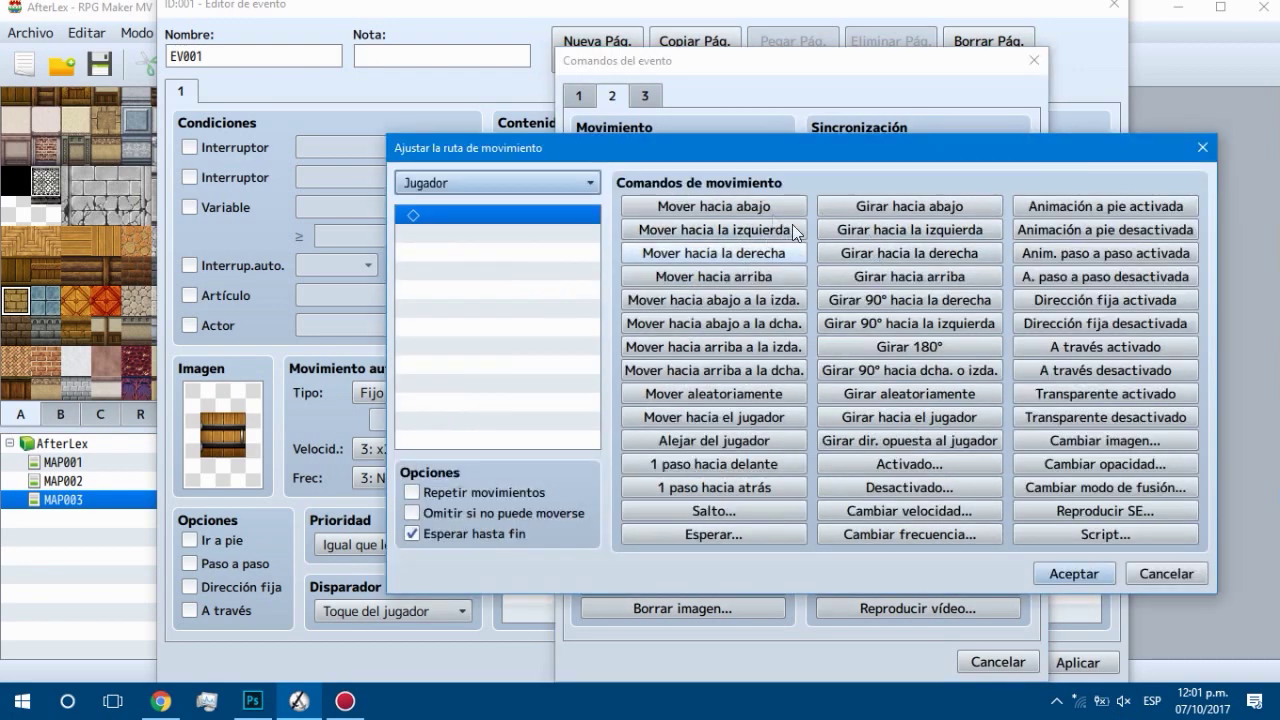
click(714, 206)
click(1073, 573)
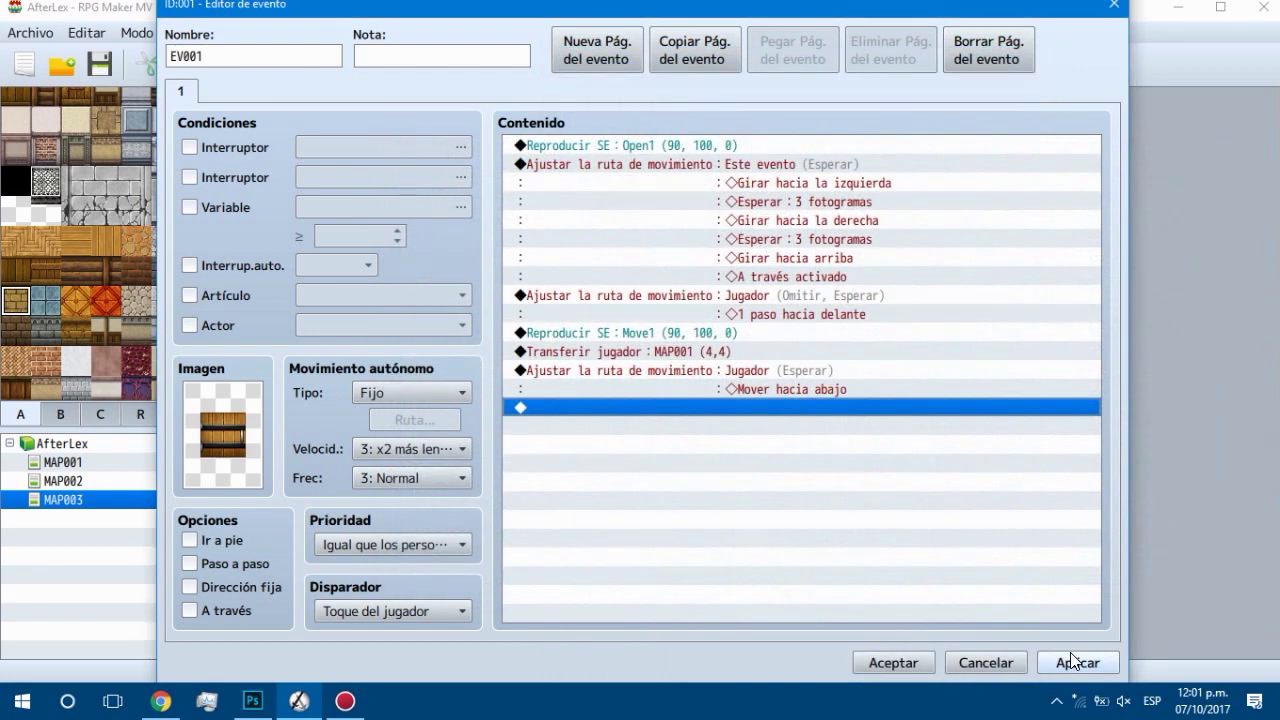
click(971, 662)
Step: Save the changes, start a playtest, and go in and out of the house through its door several times
click(960, 78)
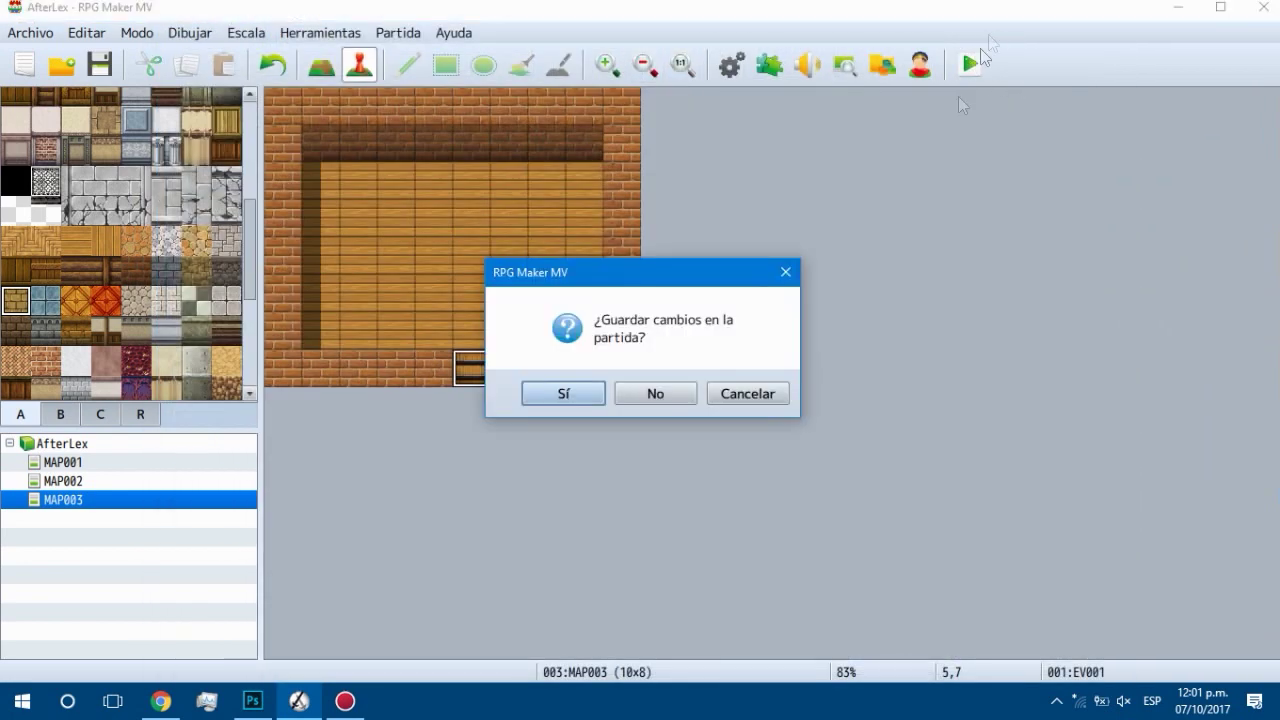
key(Return)
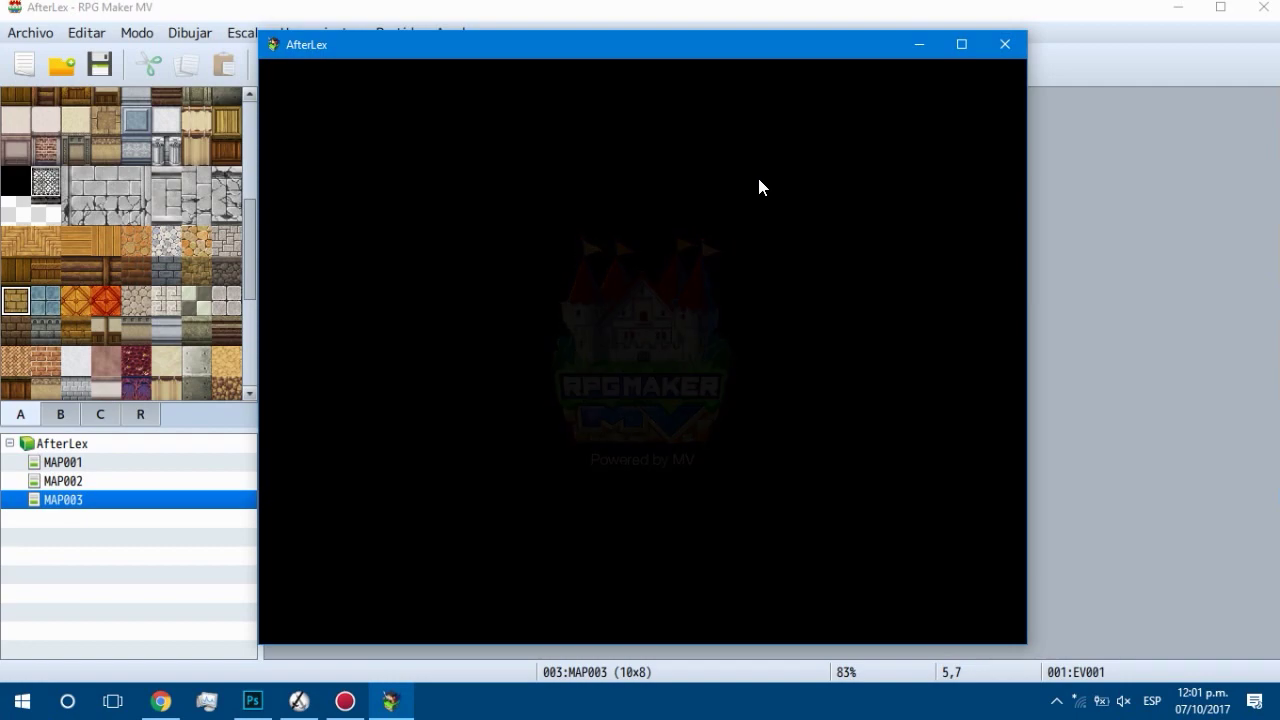
key(Return)
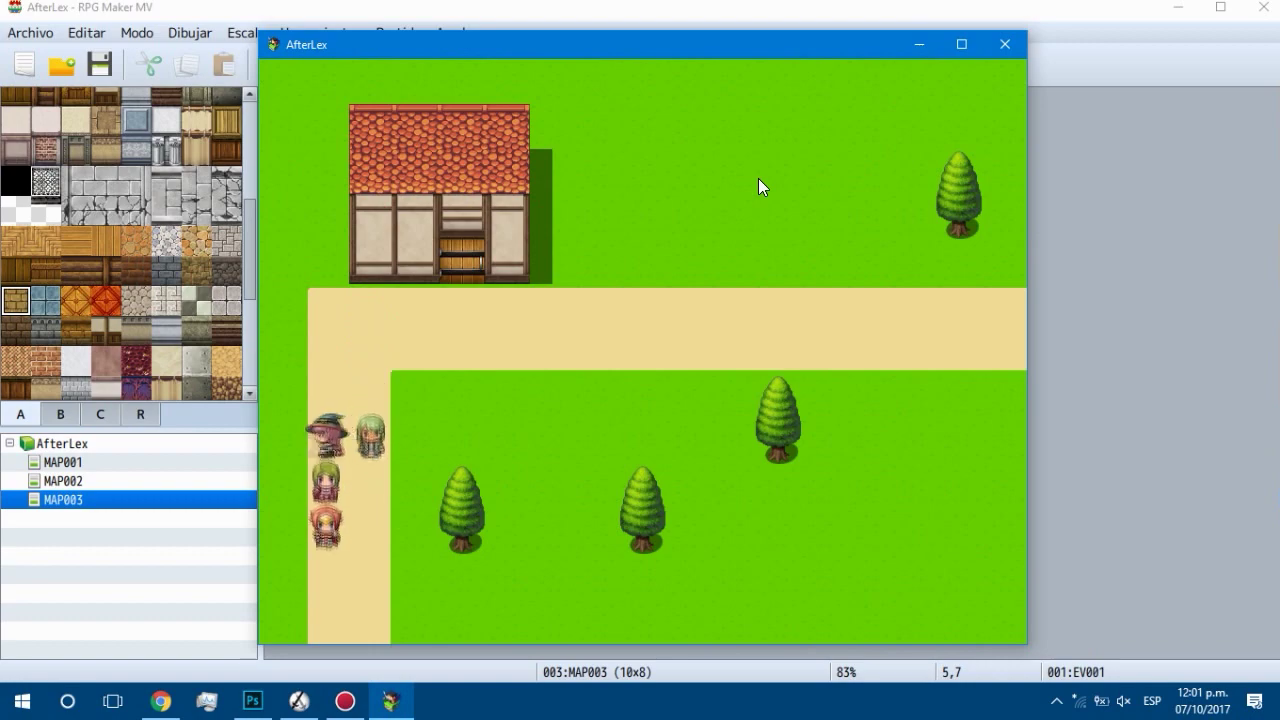
key(Up)
key(Up)
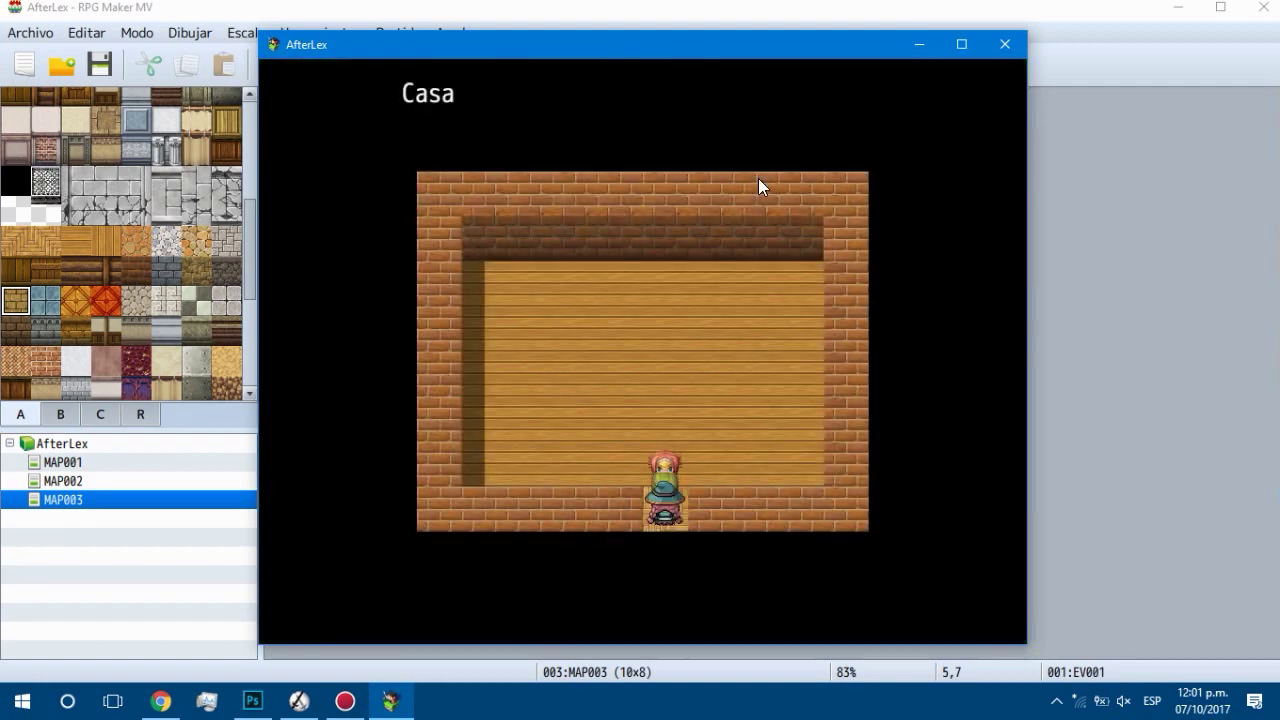
key(Down)
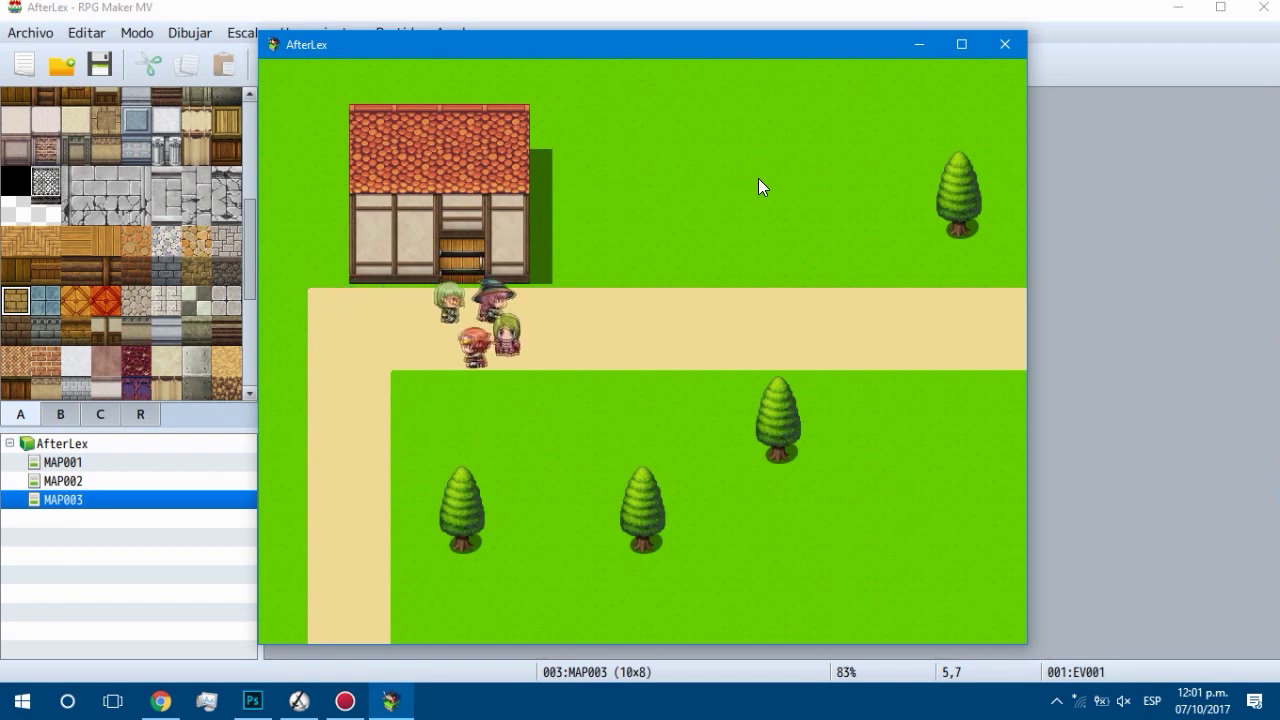
key(Up)
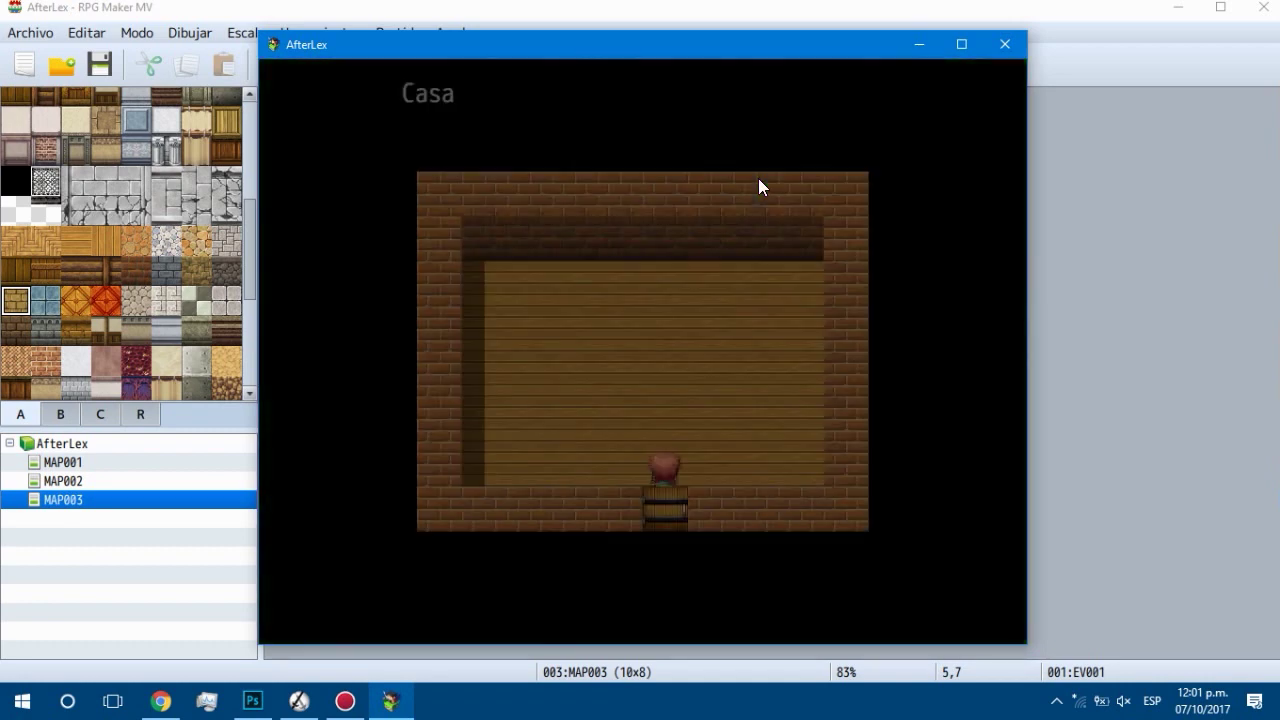
key(Down)
key(Up)
key(Down)
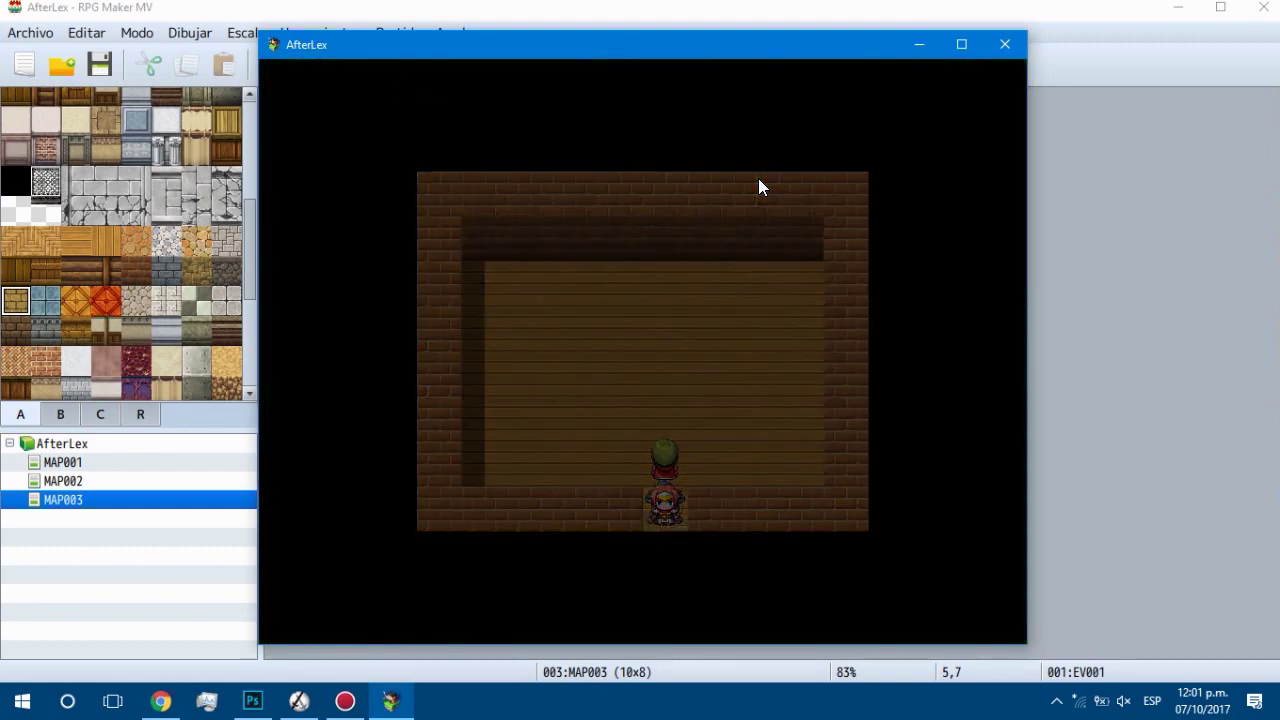
key(Up)
key(Down)
key(Down)
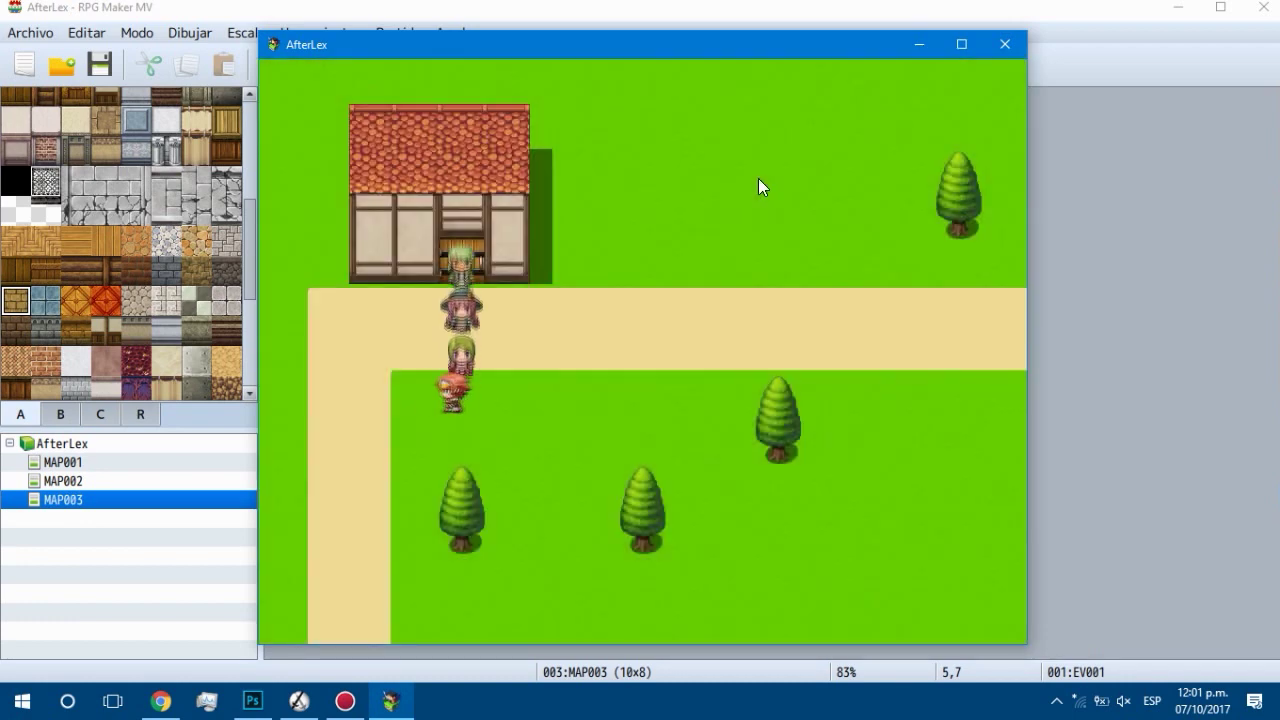
Step: Playtest crossing back and forth between MAP001 and the Ejemplo map, and re-enter the house through its front door
key(Down)
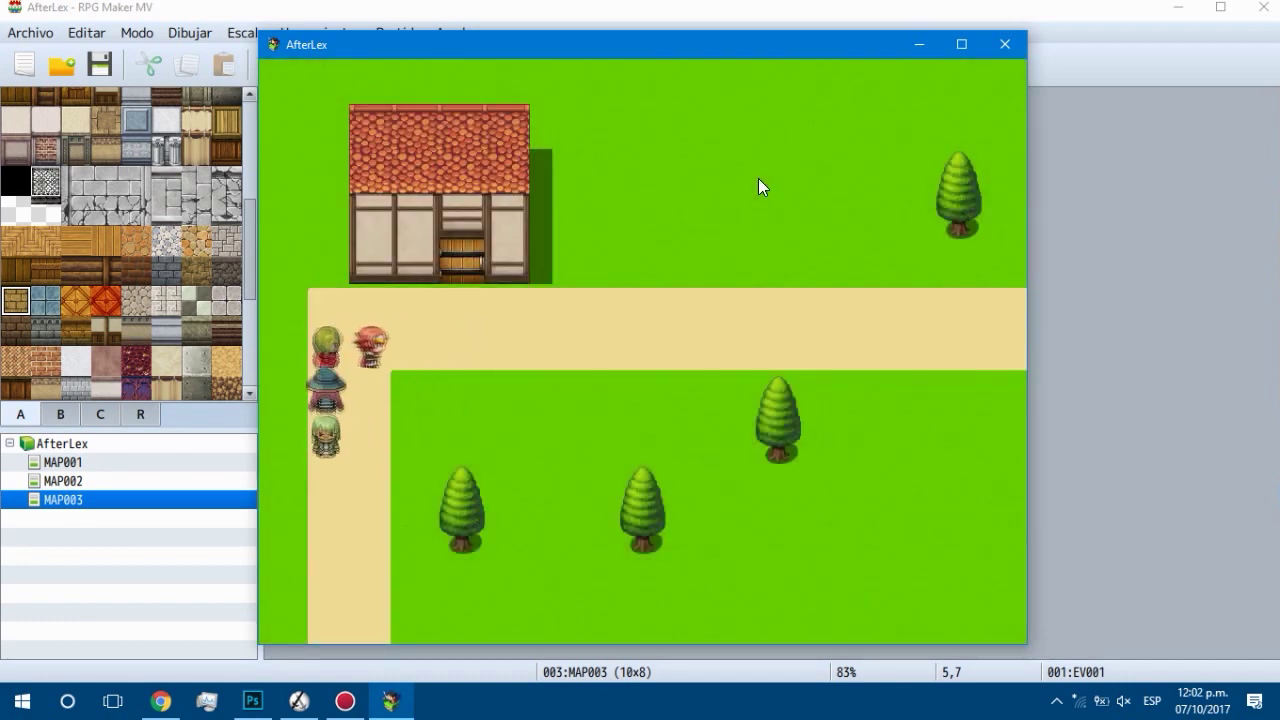
key(Down)
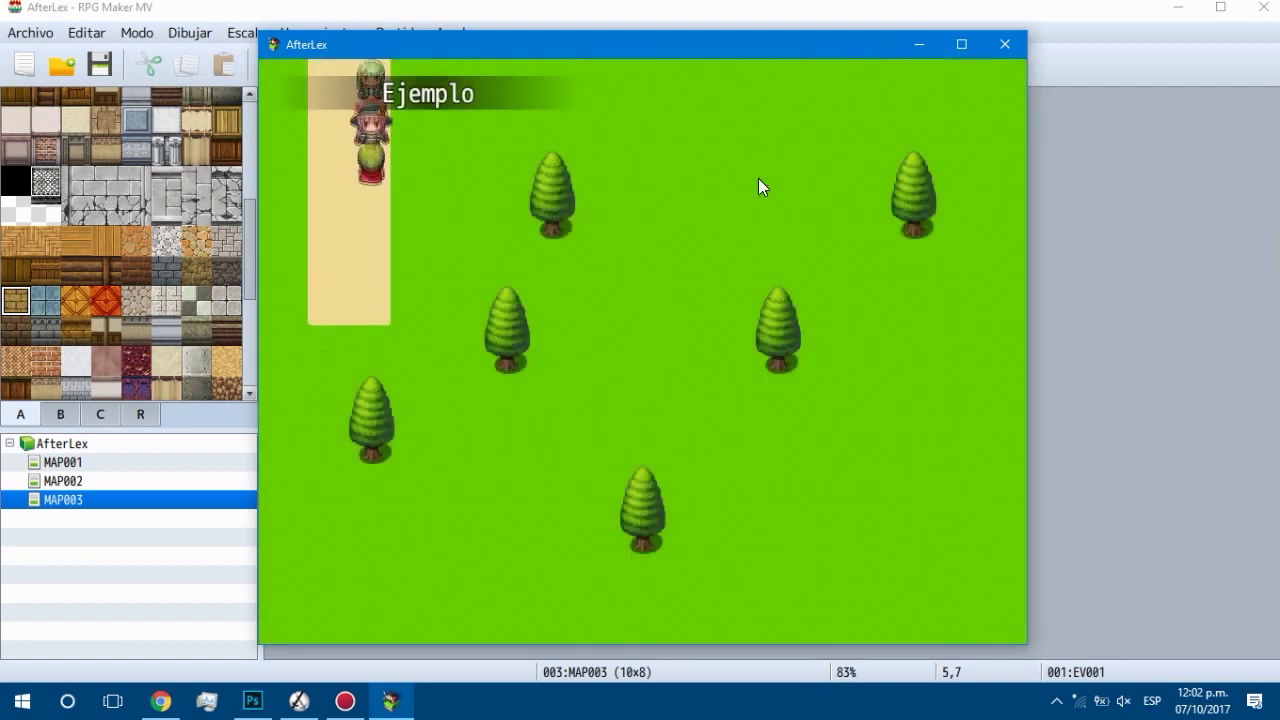
key(Up)
key(Down)
key(Up)
key(Down)
key(Up)
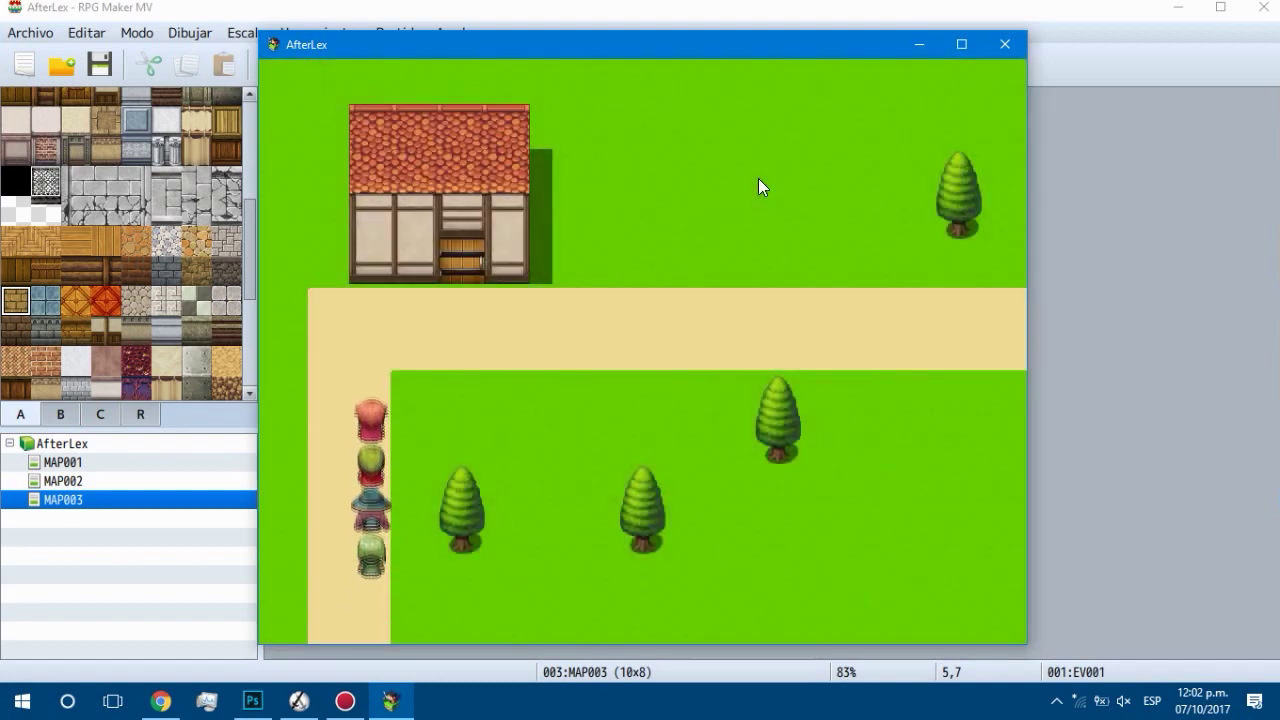
key(Up)
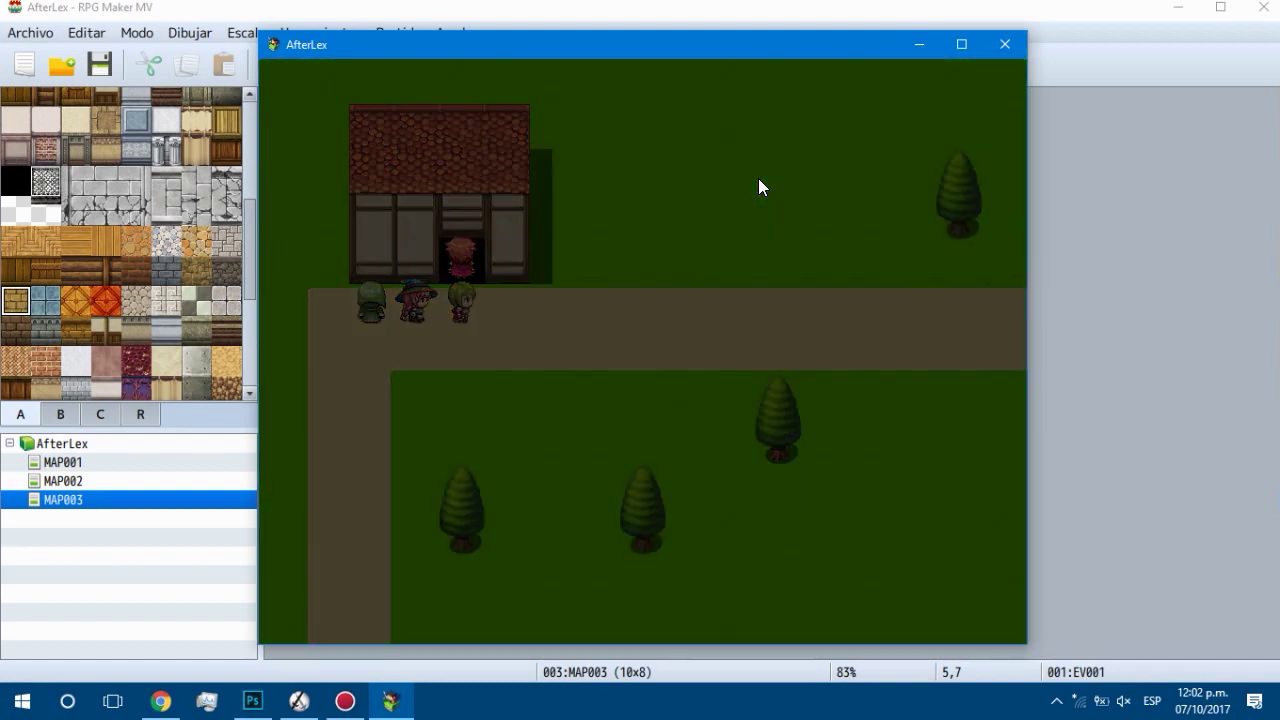